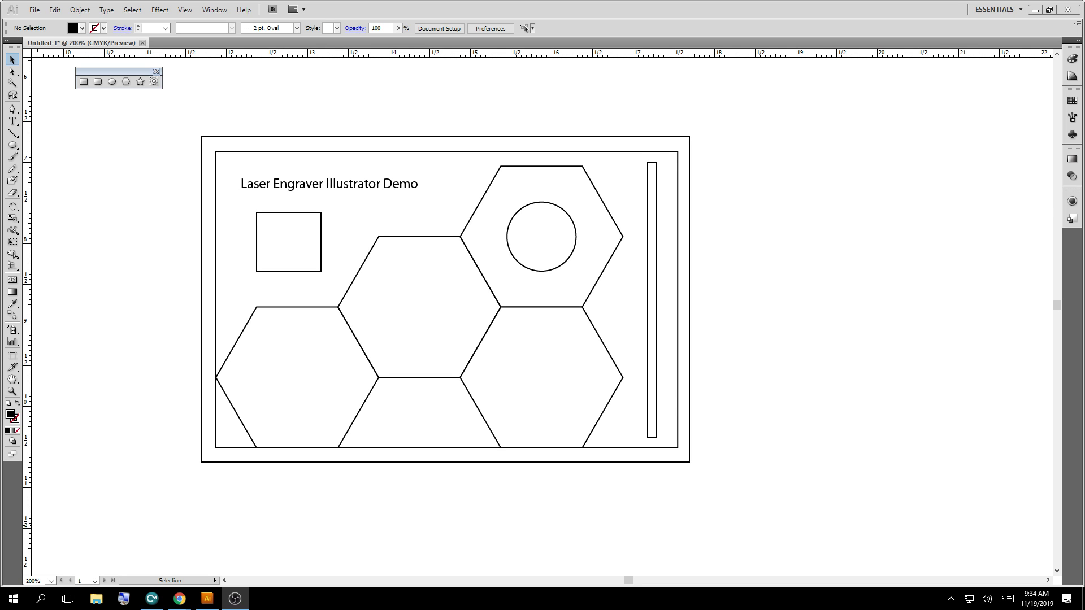
# Create a new landscape document 36 in wide and 24 in high, with units in inches
pyautogui.click(40, 12)
pyautogui.click(45, 17)
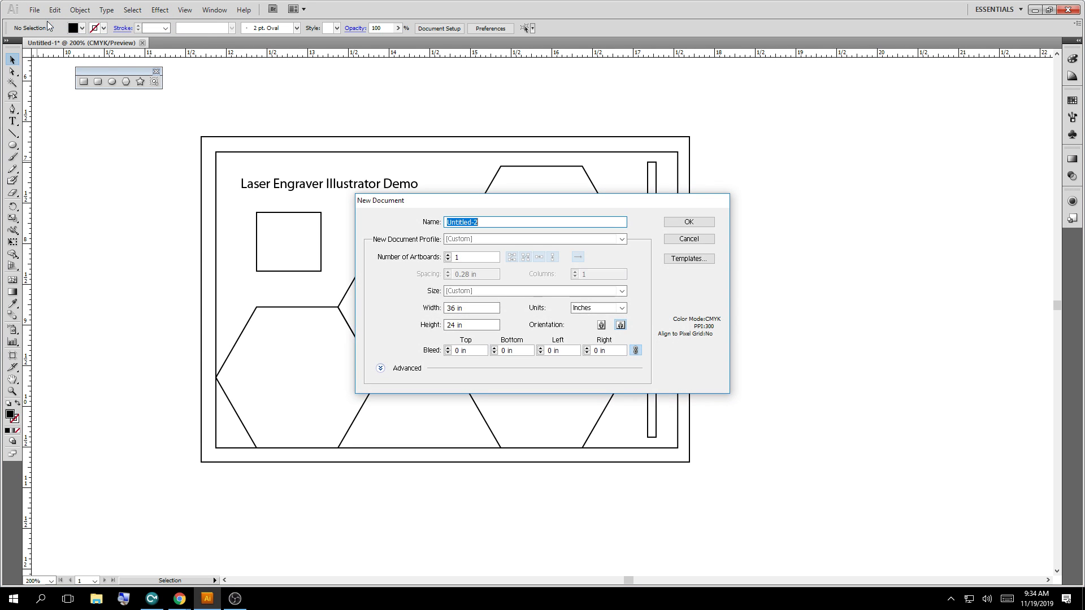
pyautogui.moveTo(407, 203); pyautogui.dragTo(234, 132)
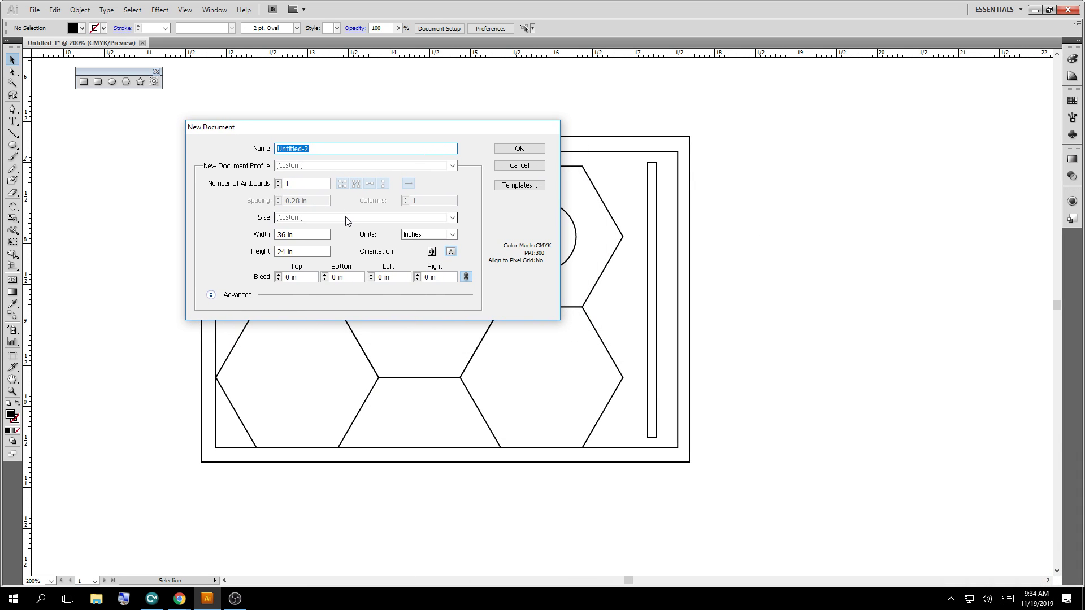
pyautogui.click(452, 235)
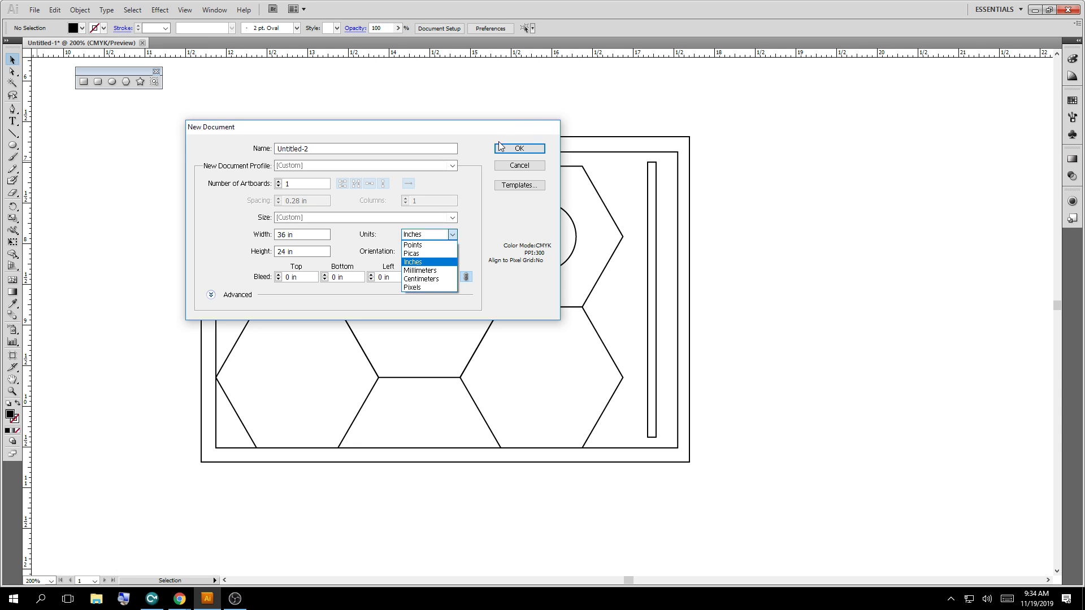
pyautogui.click(411, 263)
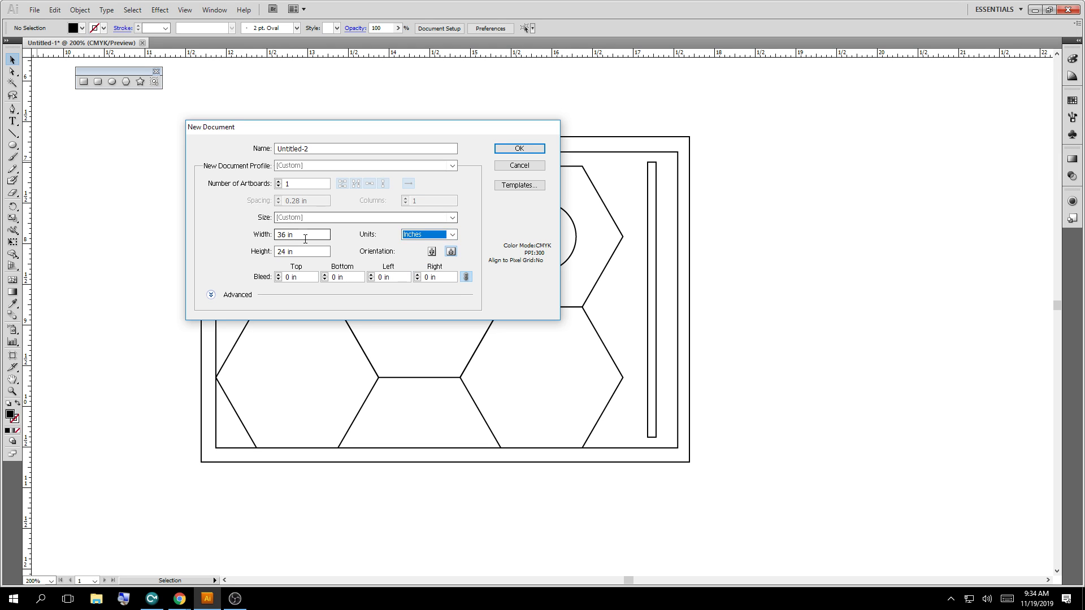
pyautogui.hotkey('shift', 'Tab')
pyautogui.press('Tab')
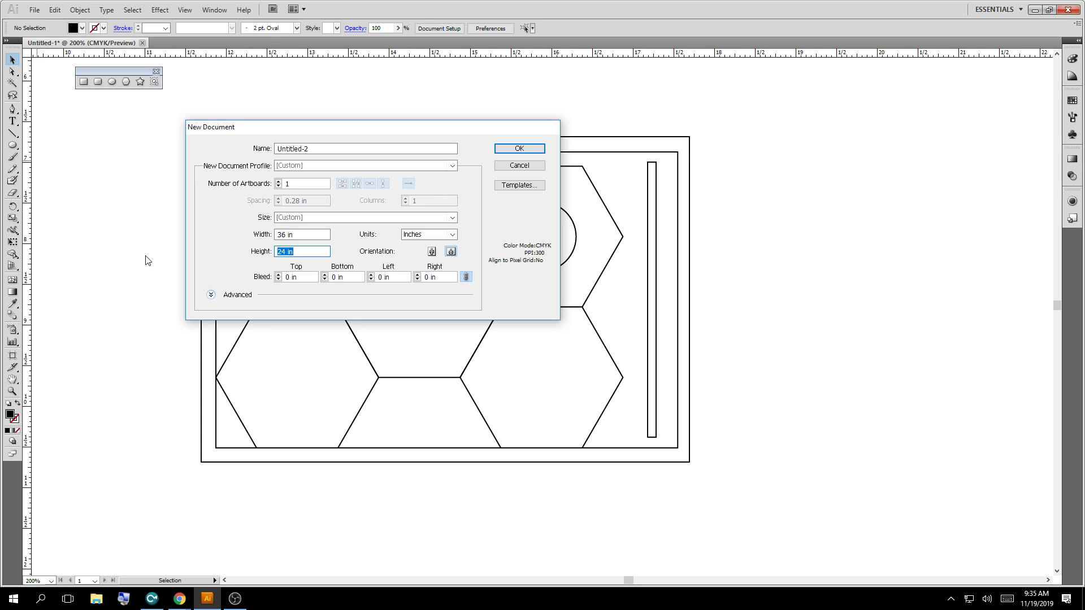
pyautogui.click(526, 147)
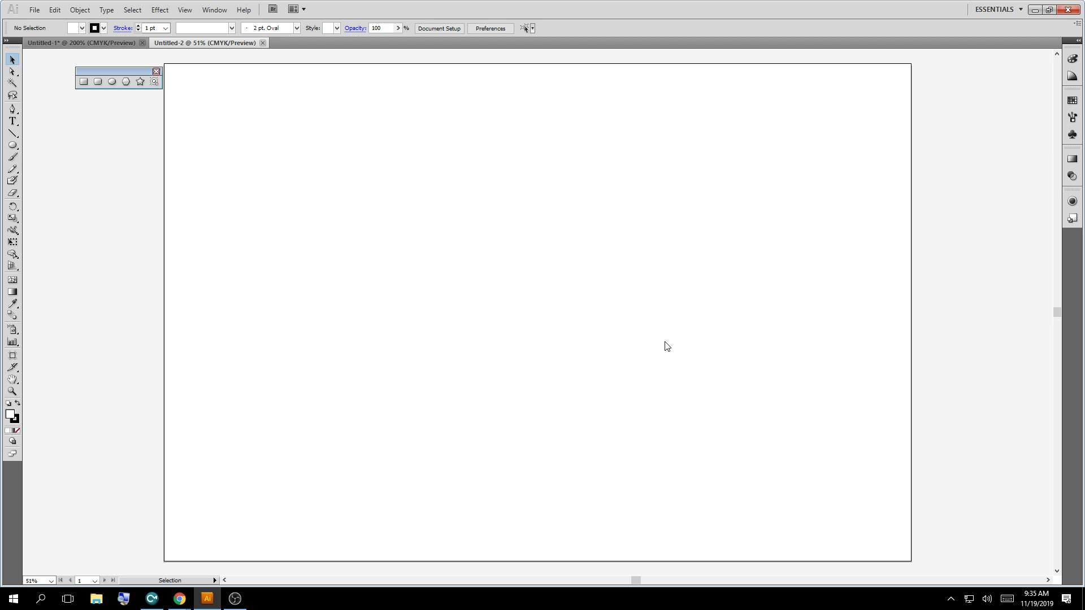
pyautogui.hotkey('ctrl', '-')
pyautogui.hotkey('ctrl', '-')
pyautogui.hotkey('ctrl', '-')
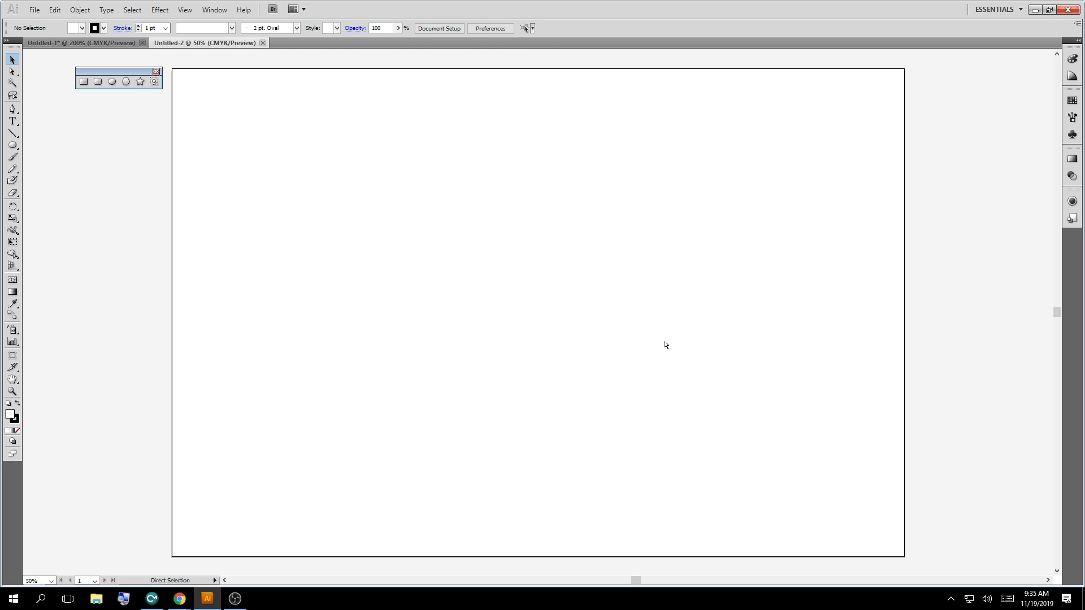
pyautogui.hotkey('ctrl', '+')
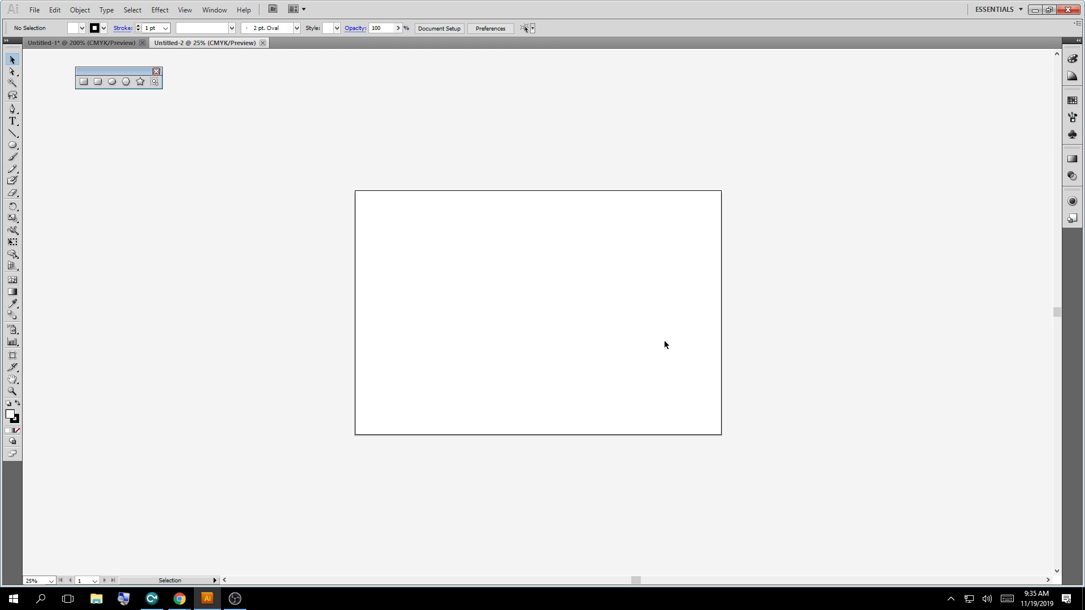
pyautogui.hotkey('ctrl', '-')
pyautogui.hotkey('ctrl', '+')
pyautogui.hotkey('ctrl', '+')
pyautogui.hotkey('ctrl', '-')
pyautogui.hotkey('ctrl', '+')
pyautogui.hotkey('ctrl', '-')
pyautogui.hotkey('ctrl', '+')
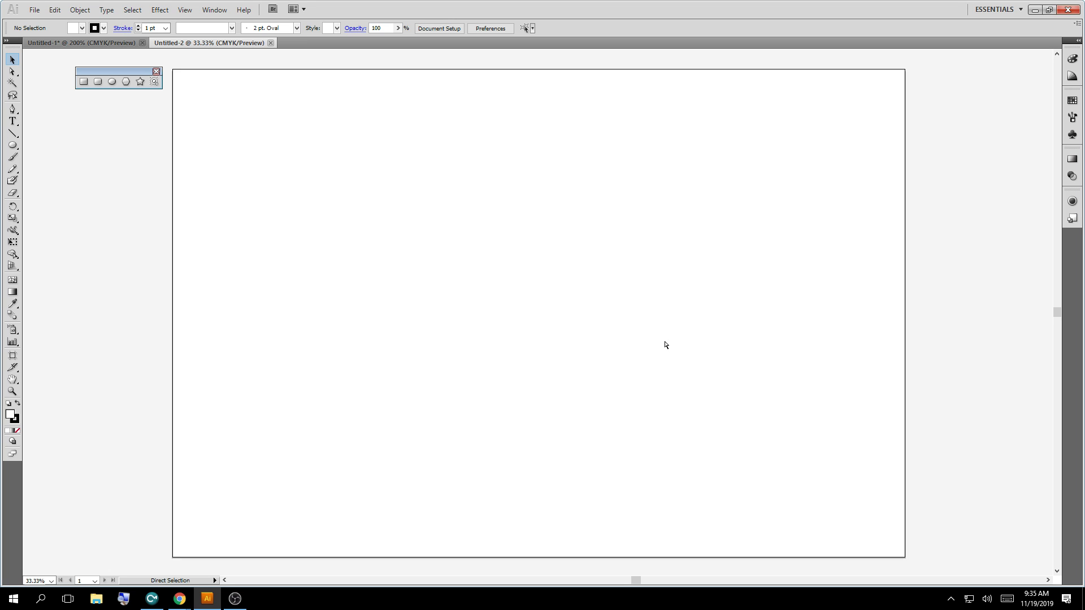
pyautogui.hotkey('ctrl', '-')
pyautogui.hotkey('ctrl', '+')
pyautogui.hotkey('ctrl', '-')
pyautogui.hotkey('ctrl', '+')
pyautogui.hotkey('ctrl', '-')
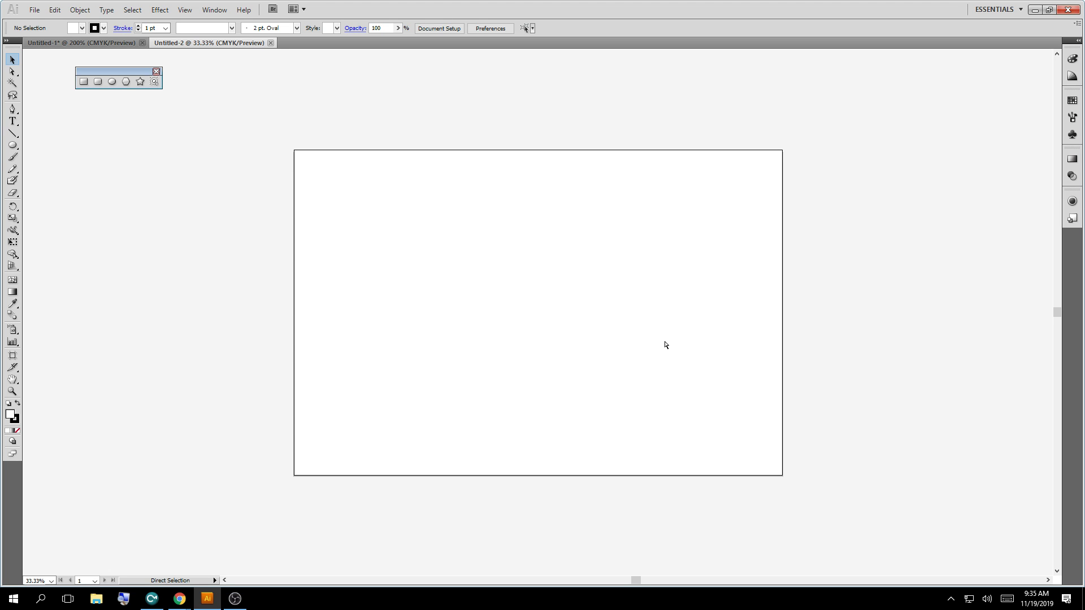
pyautogui.hotkey('ctrl', '+')
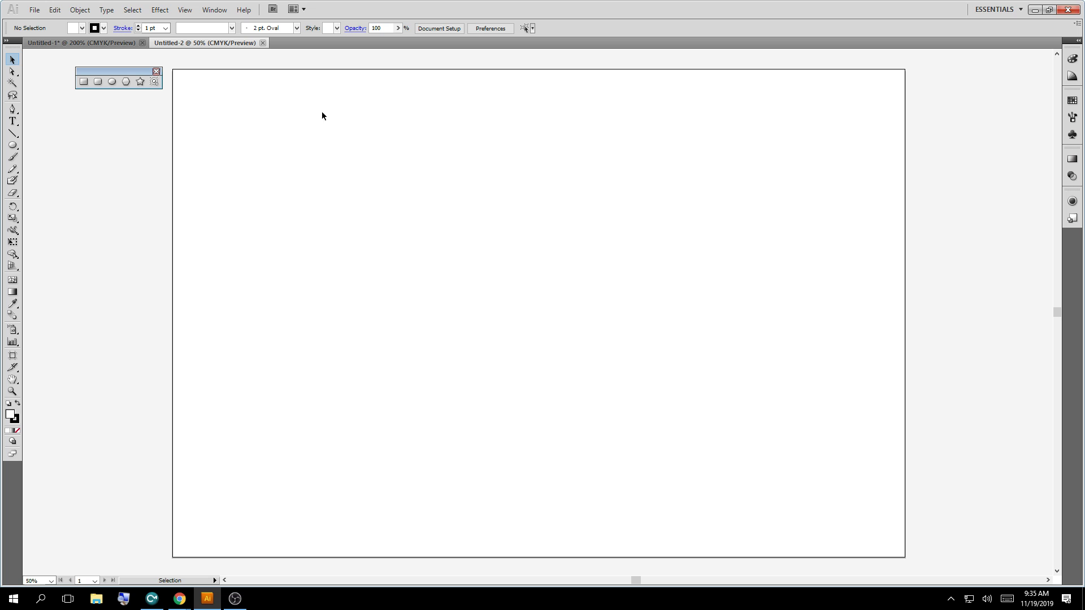
# Create a rectangle 4.5 in wide and 3 in high on the blank artboard
pyautogui.click(107, 42)
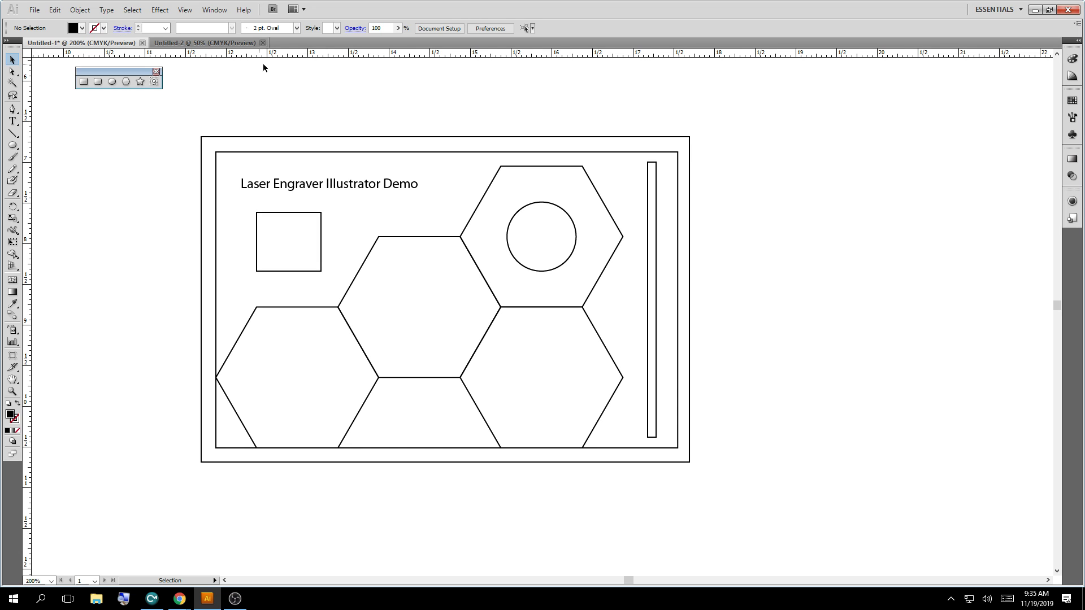
pyautogui.click(191, 45)
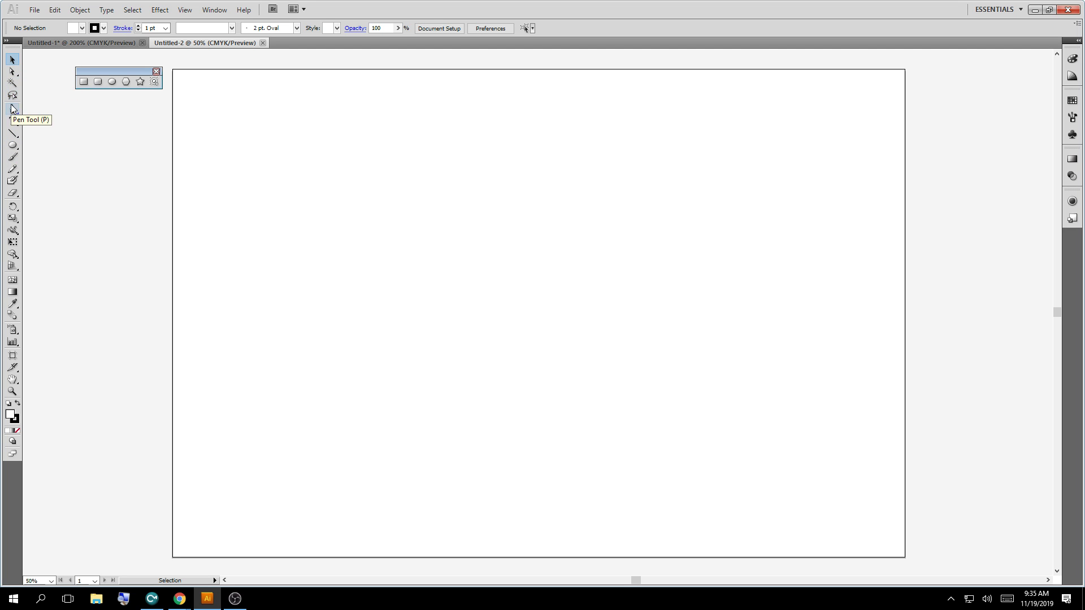
pyautogui.click(13, 146)
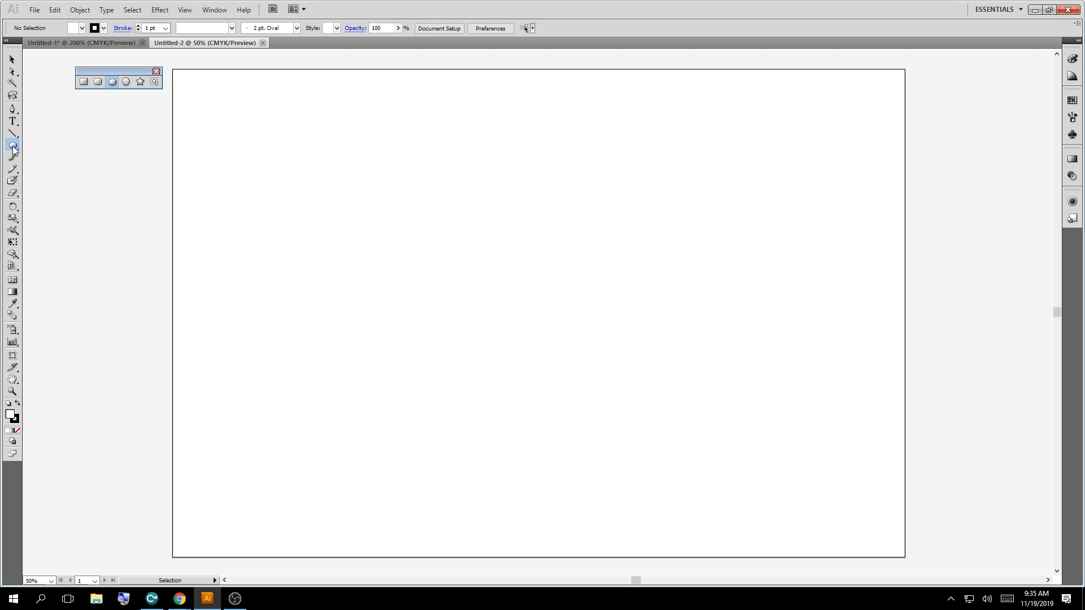
pyautogui.click(13, 147)
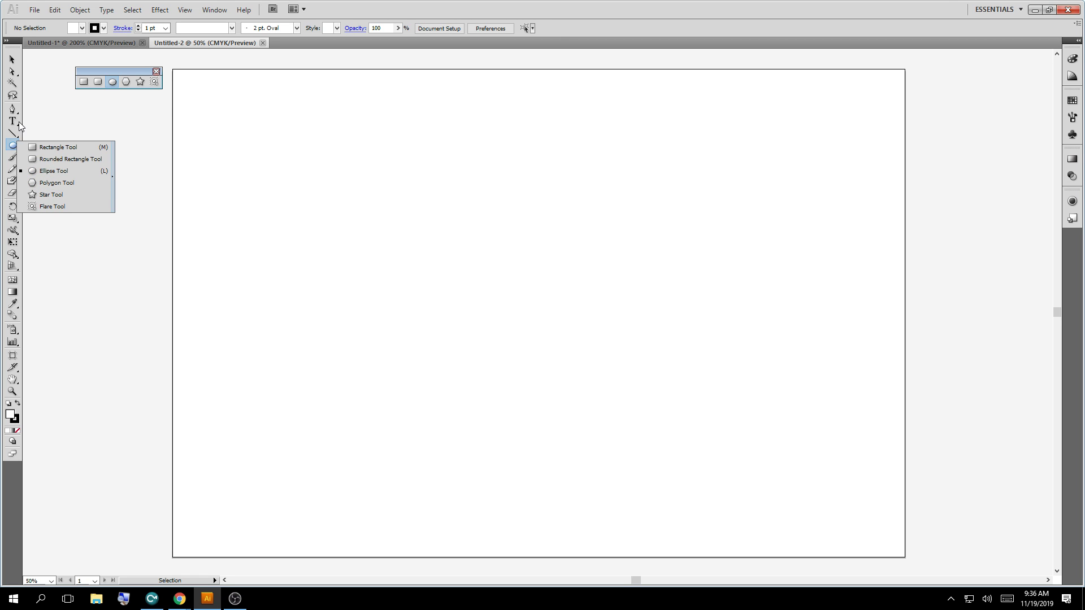
pyautogui.click(54, 148)
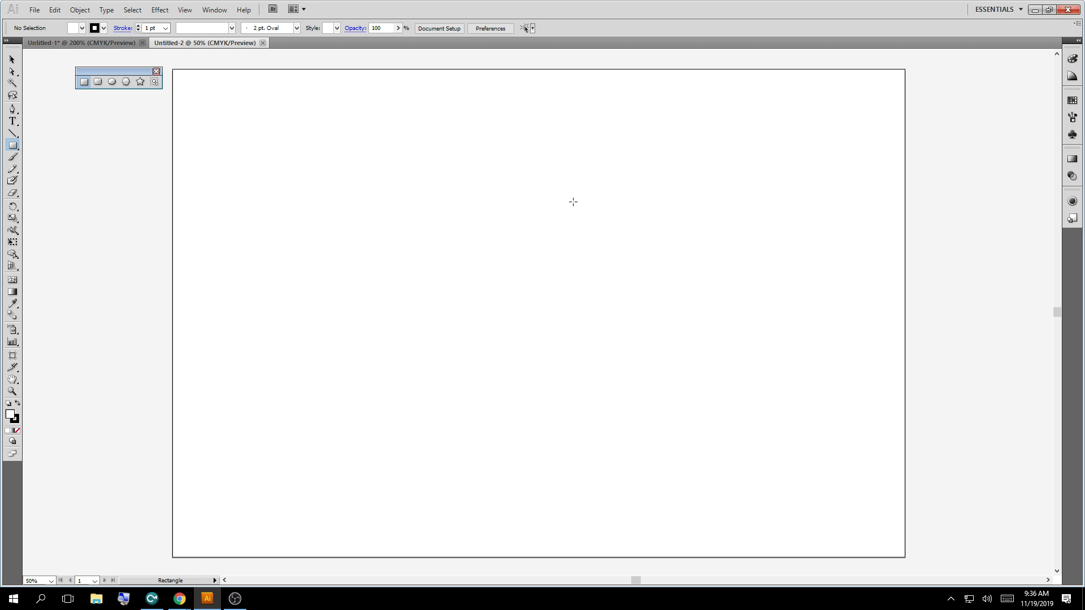
pyautogui.click(399, 223)
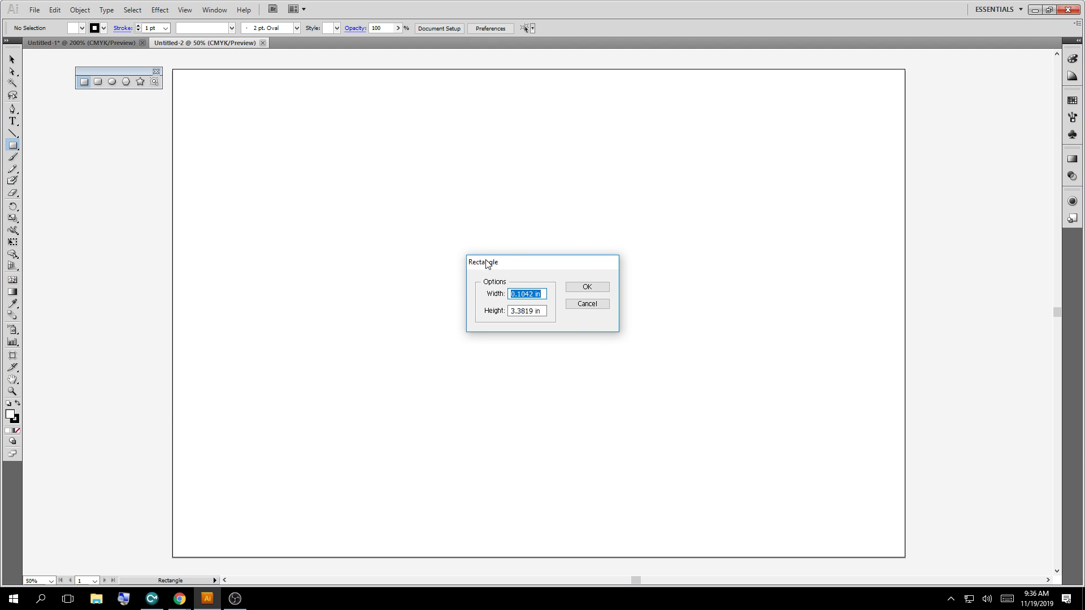
pyautogui.moveTo(487, 263); pyautogui.dragTo(315, 144)
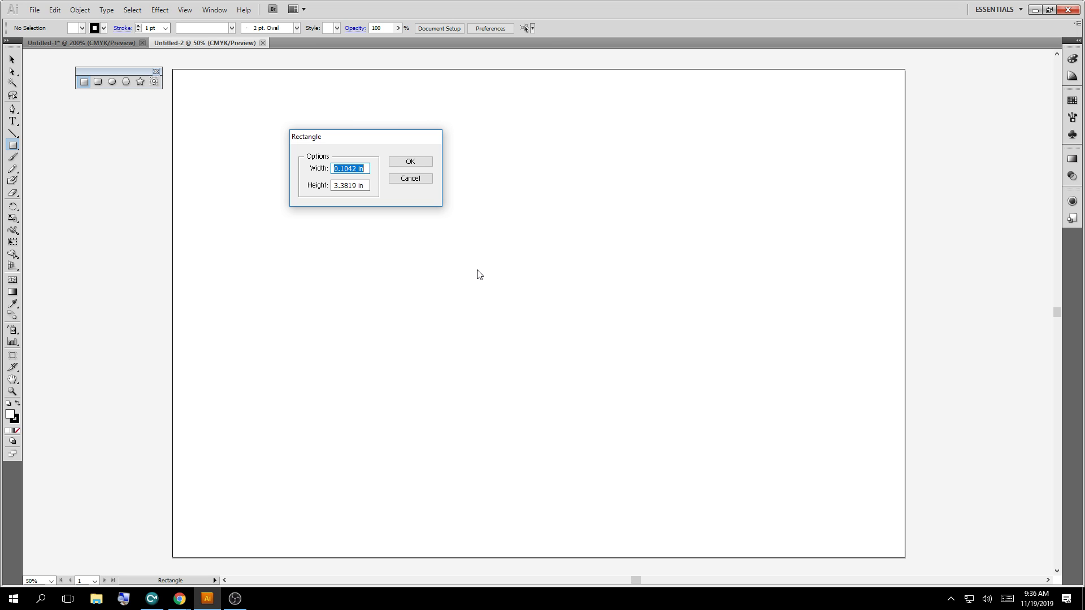
pyautogui.write('4.5')
pyautogui.press('Tab')
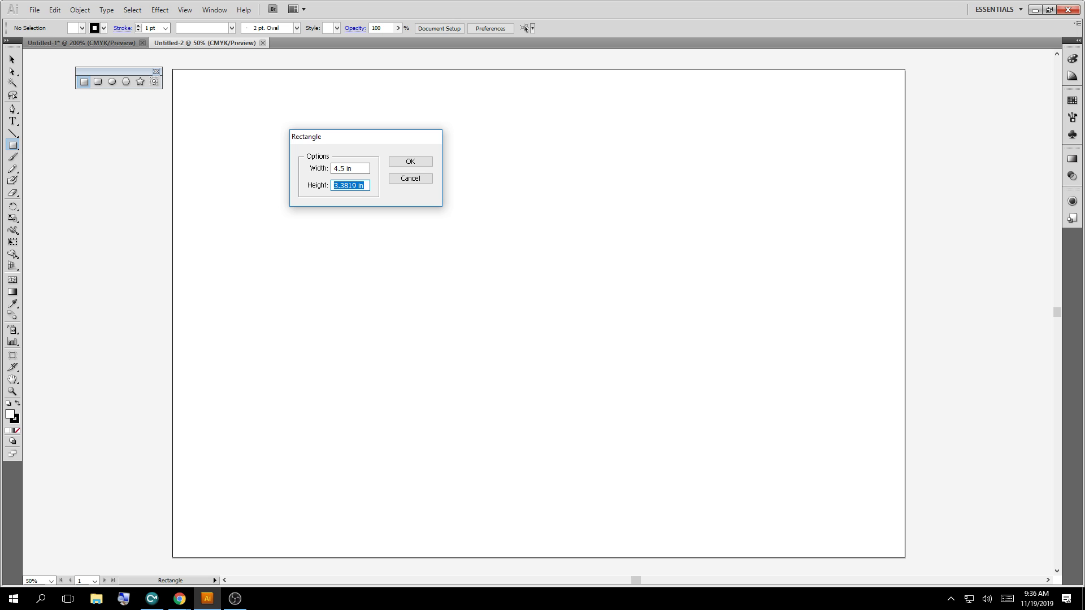
pyautogui.write('3')
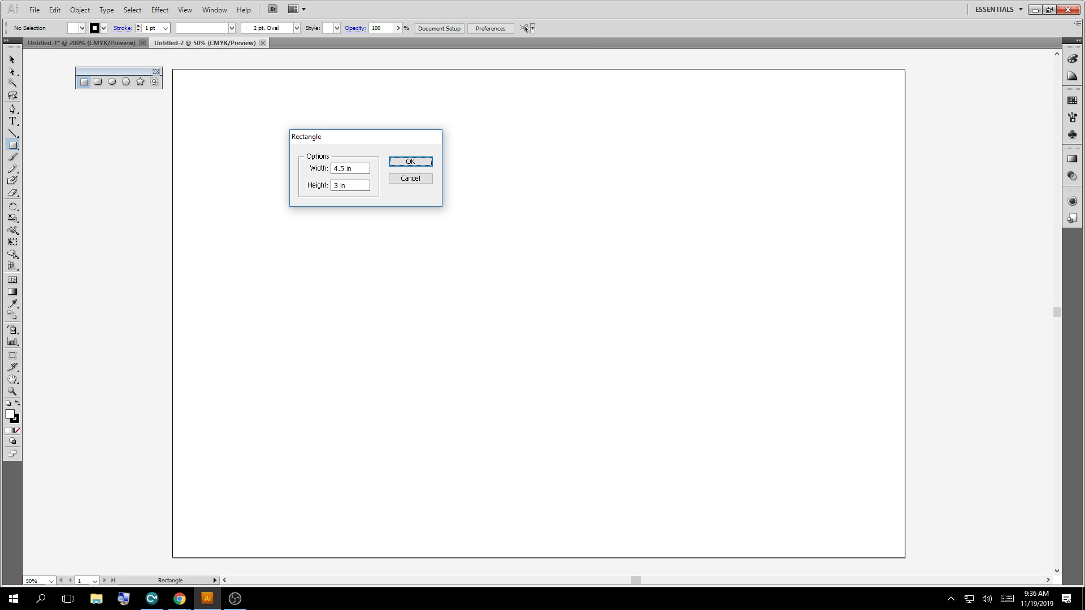
pyautogui.click(418, 164)
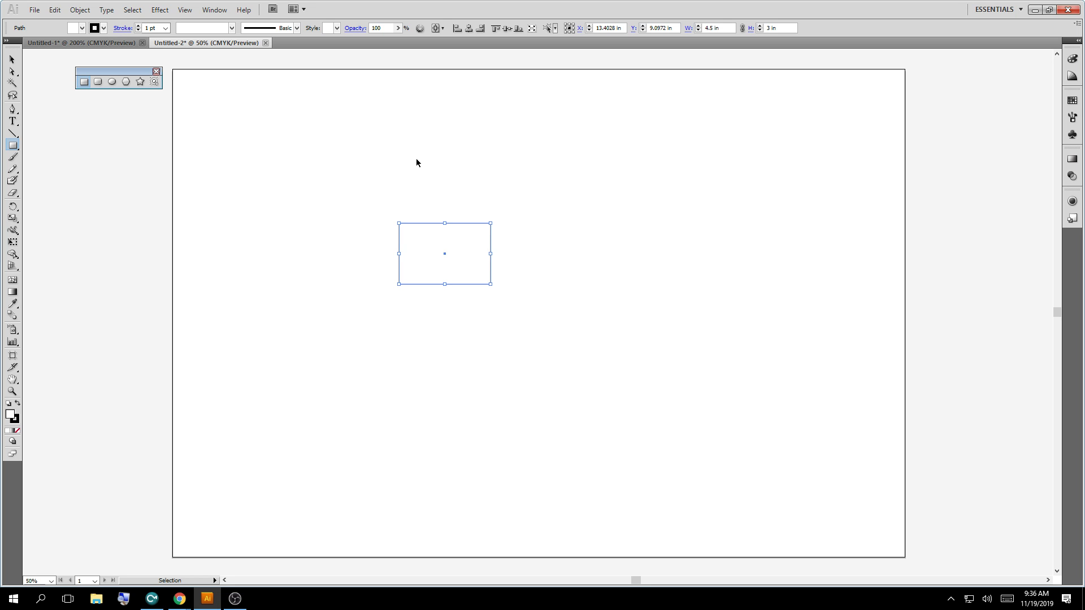
# Show the rulers and move the rectangle to the artboard's upper middle, centred at about X 16.54 in, Y 3.79 in
pyautogui.hotkey('ctrl', 'r')
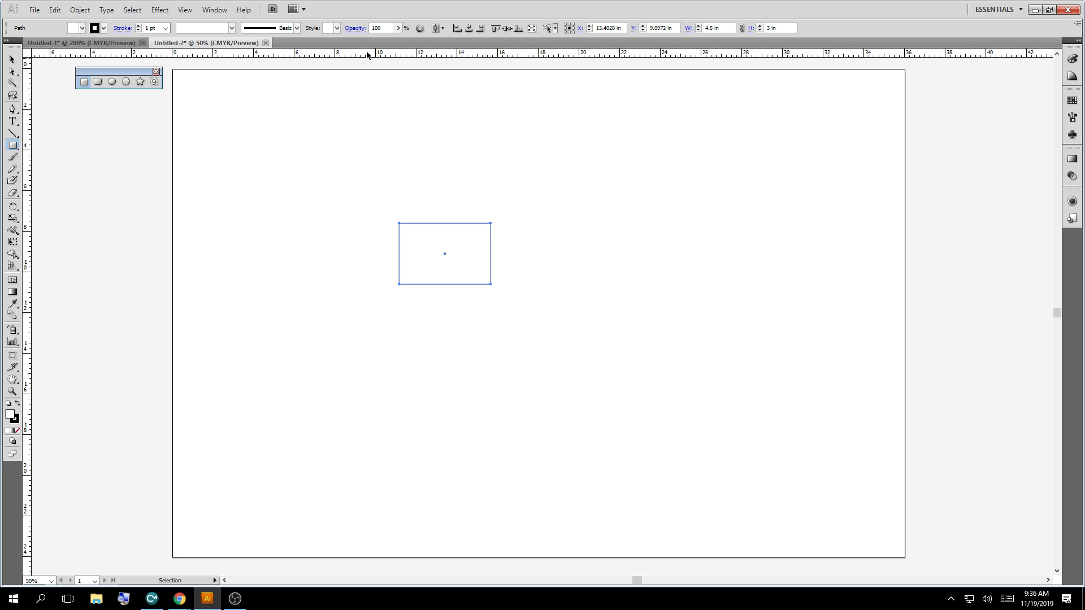
pyautogui.click(12, 59)
pyautogui.moveTo(440, 261); pyautogui.dragTo(457, 181)
pyautogui.moveTo(456, 181); pyautogui.dragTo(235, 119)
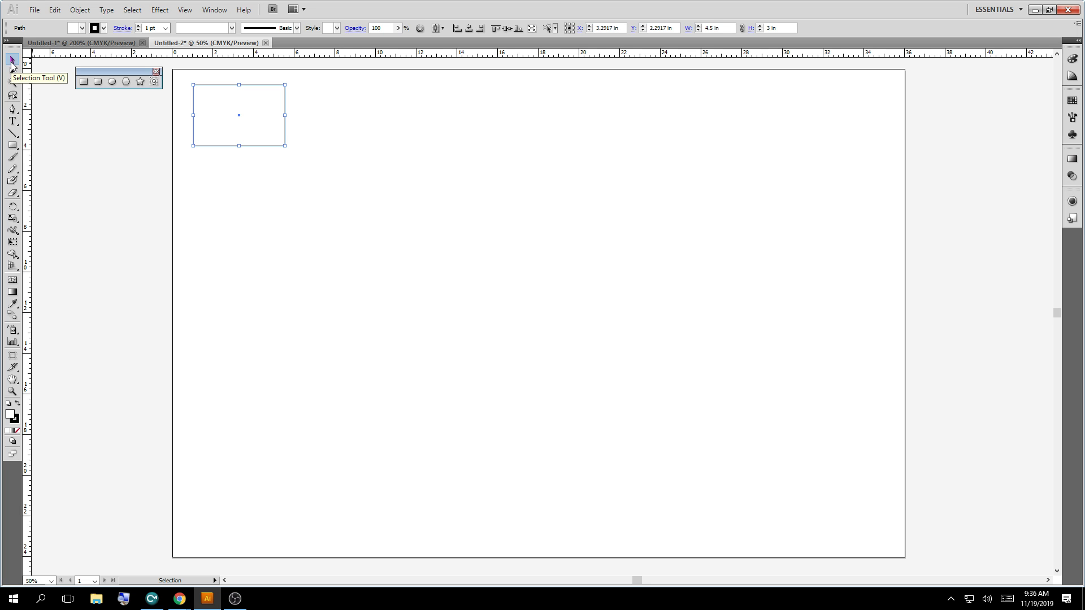
pyautogui.moveTo(237, 138); pyautogui.dragTo(507, 168)
pyautogui.click(589, 226)
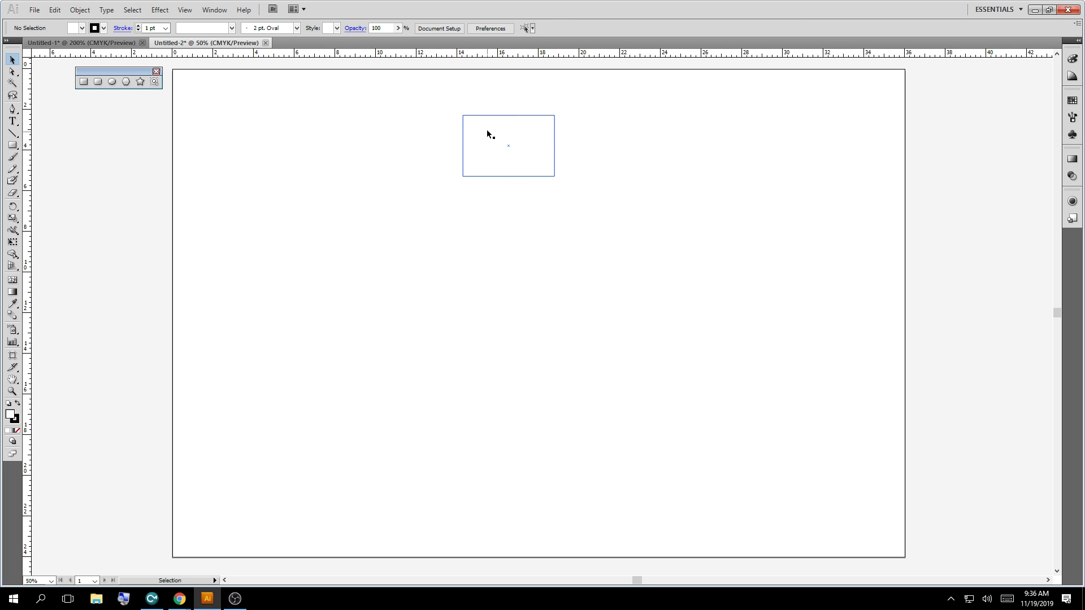
# Try rotating the rectangle counterclockwise about its centre, and undo the rotation
pyautogui.click(510, 176)
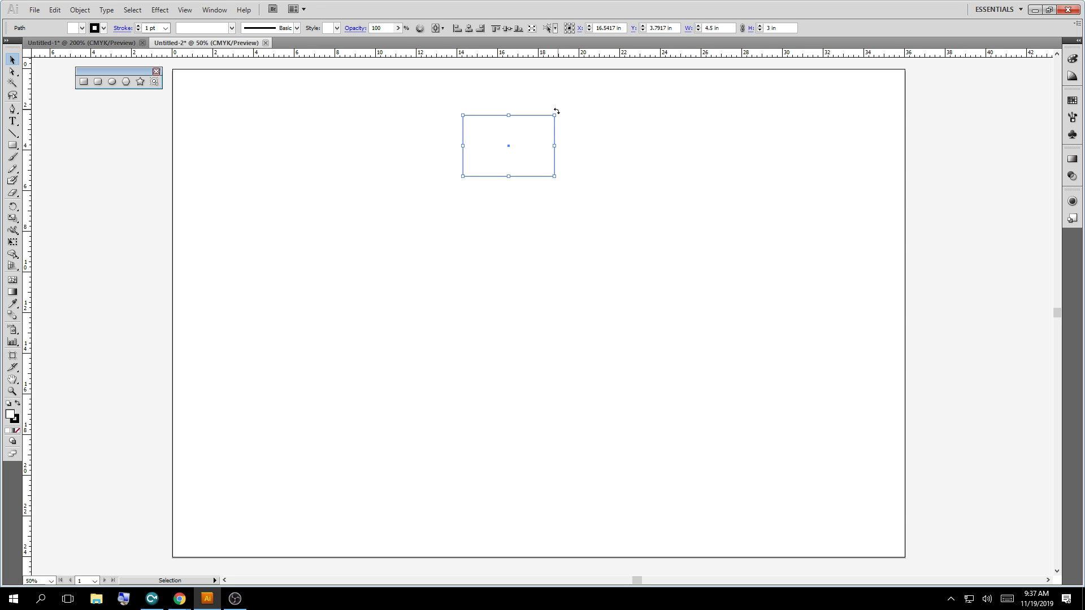
pyautogui.moveTo(556, 112); pyautogui.dragTo(534, 74)
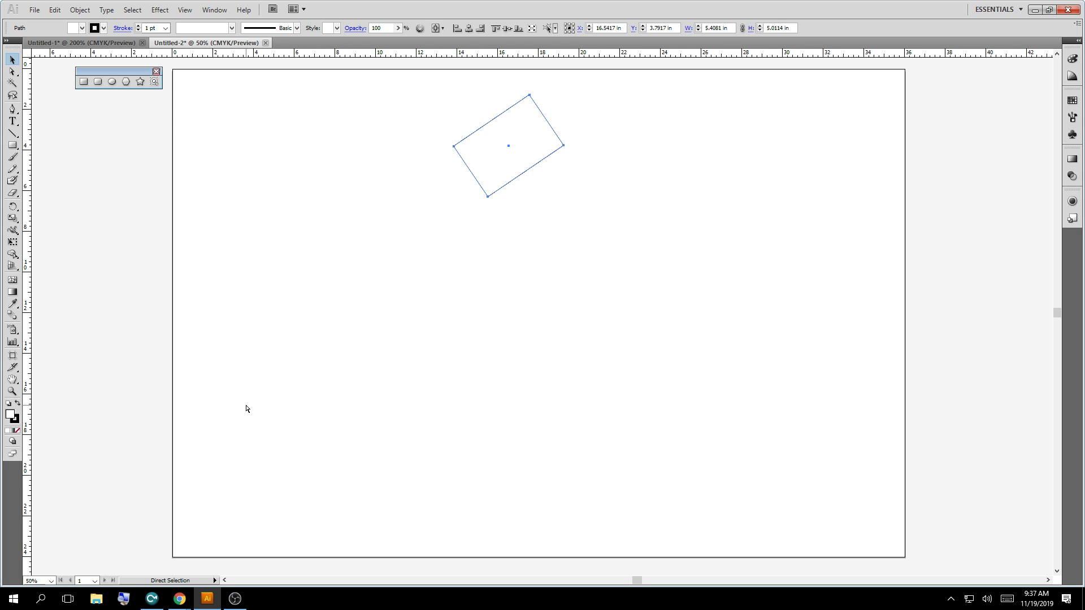
pyautogui.hotkey('ctrl', 'z')
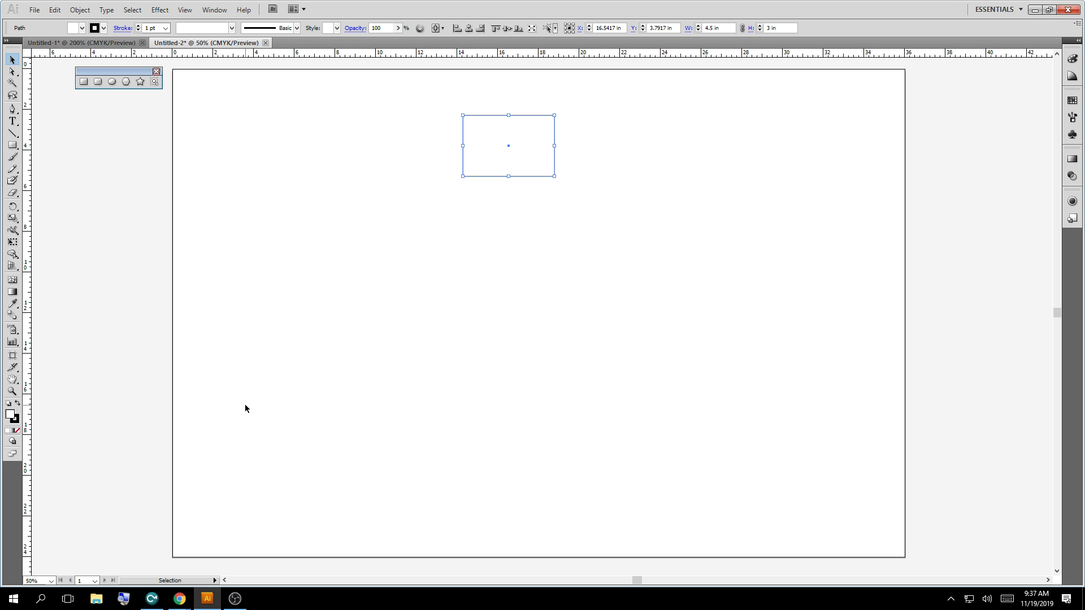
# Move the rectangle toward the artboard's upper-left corner, centred at about X 5.85 in, Y 4.49 in
pyautogui.moveTo(509, 147); pyautogui.dragTo(293, 157)
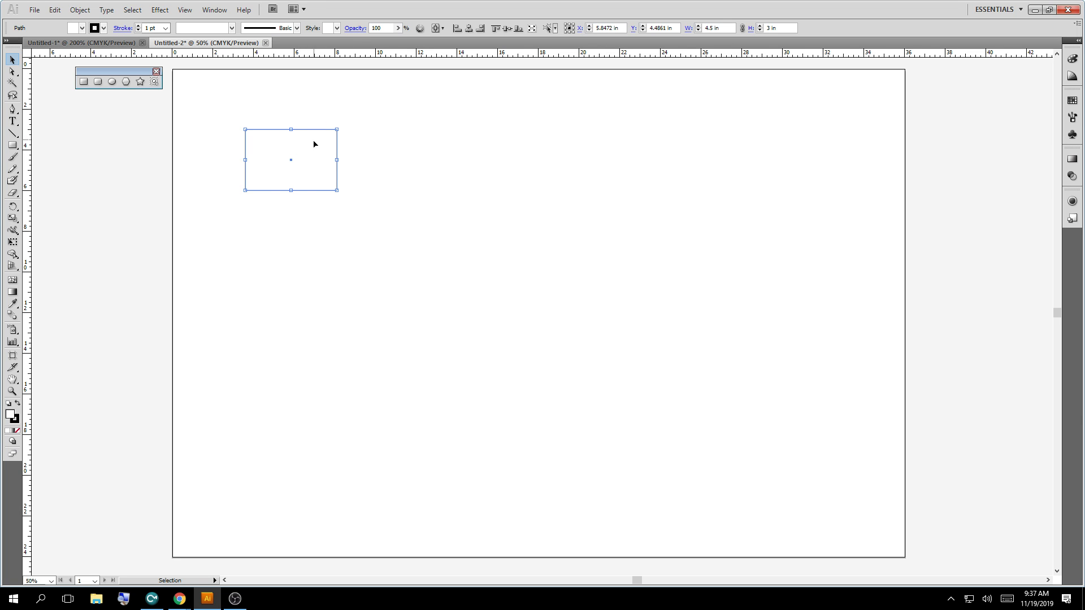
pyautogui.hotkey('ctrl', '=')
pyautogui.hotkey('ctrl', '=')
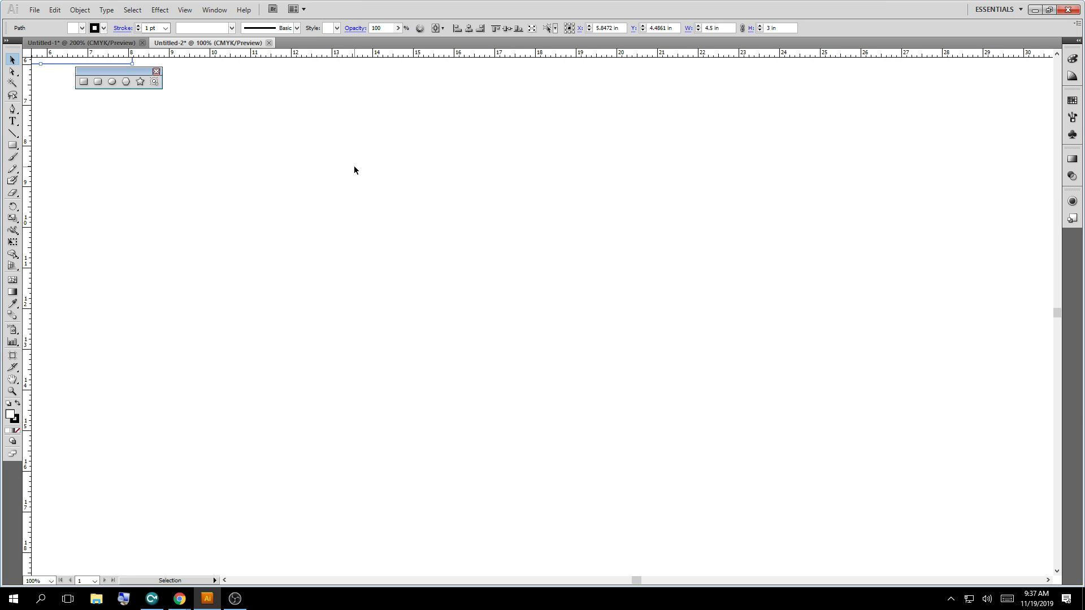
pyautogui.hscroll(-2, 441, 249)
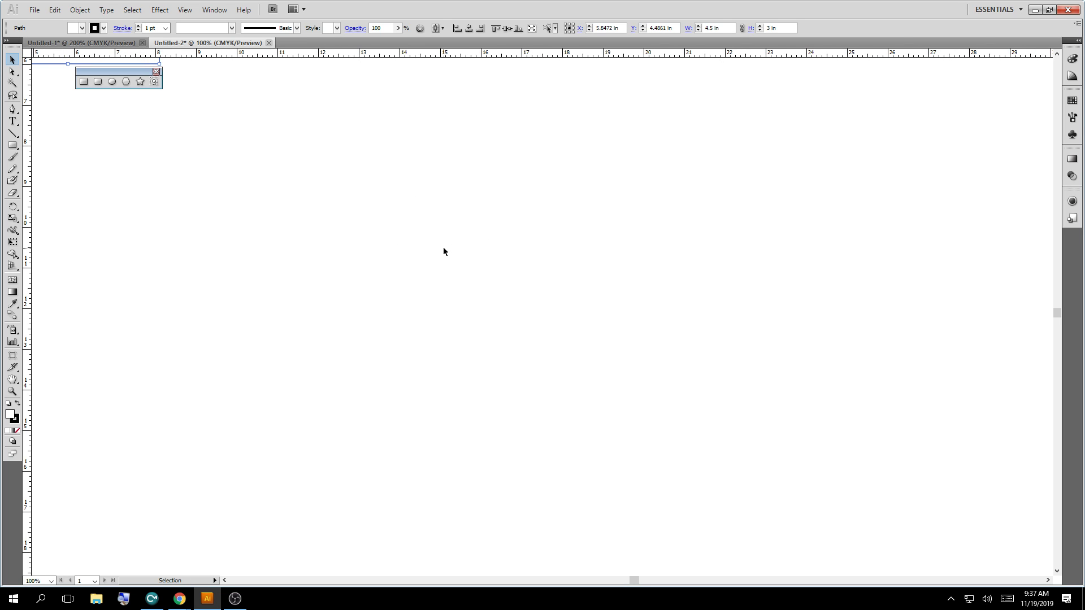
pyautogui.scroll(-4, 444, 251)
pyautogui.scroll(5, 347, 186)
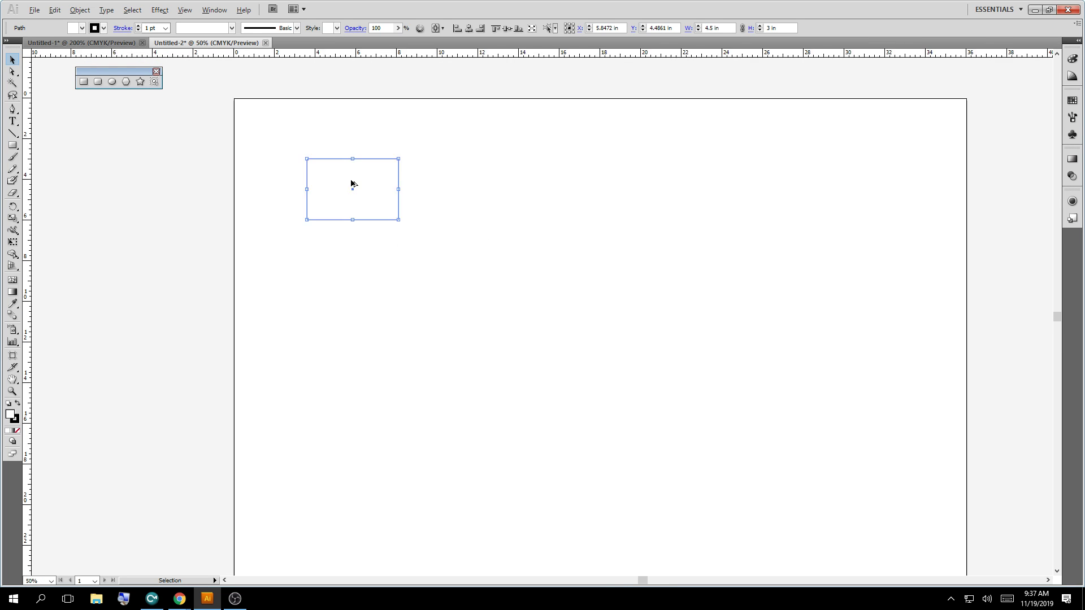
pyautogui.scroll(-5, 355, 181)
pyautogui.scroll(5, 356, 181)
pyautogui.scroll(-2, 356, 183)
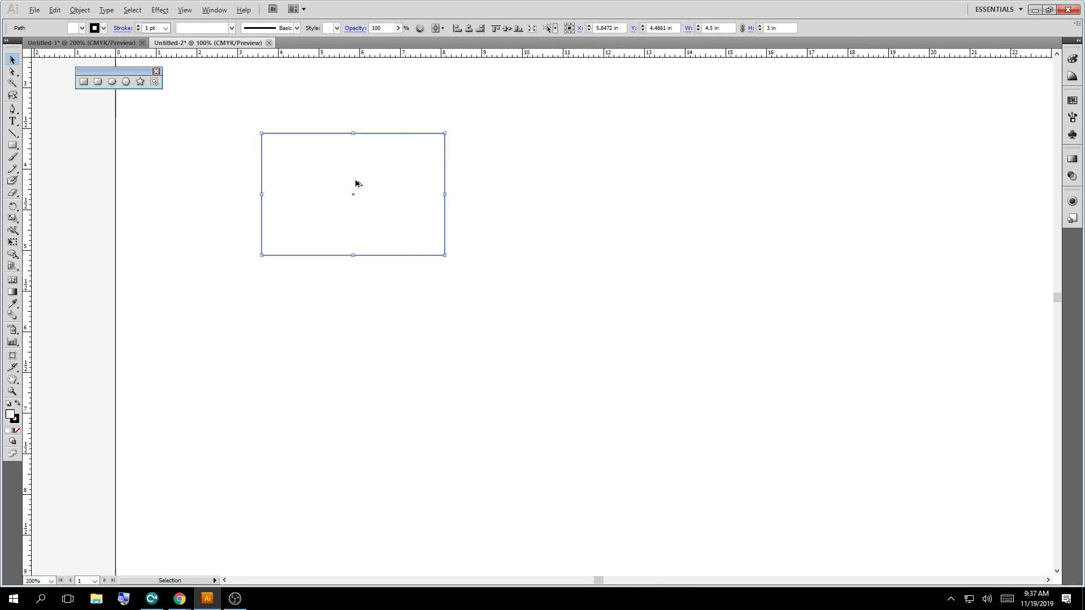
pyautogui.scroll(-2, 356, 183)
pyautogui.scroll(1, 356, 183)
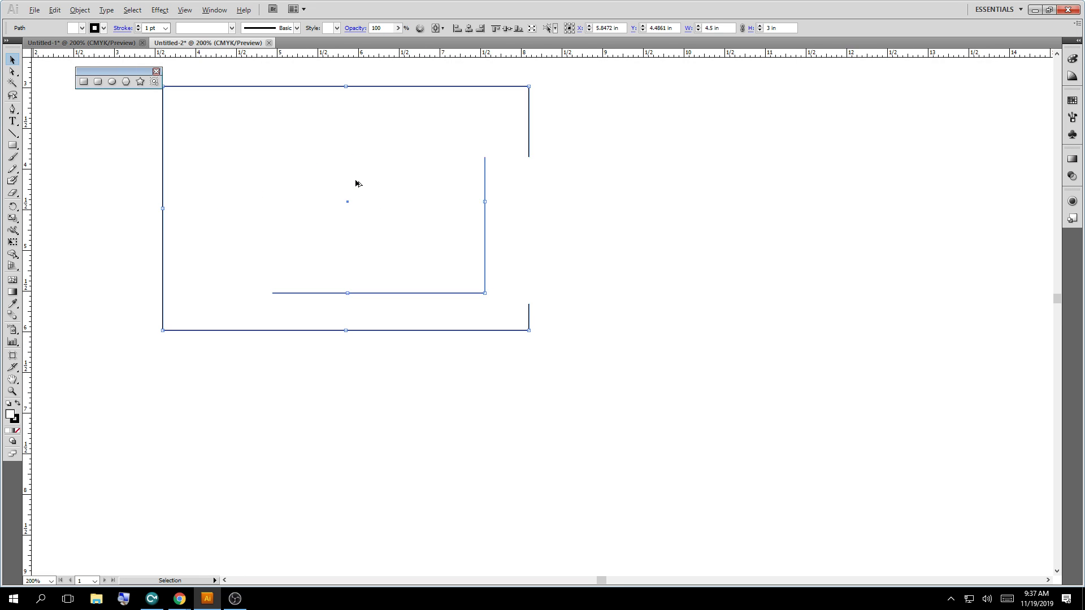
pyautogui.hscroll(2, 357, 183)
pyautogui.hscroll(-2, 357, 183)
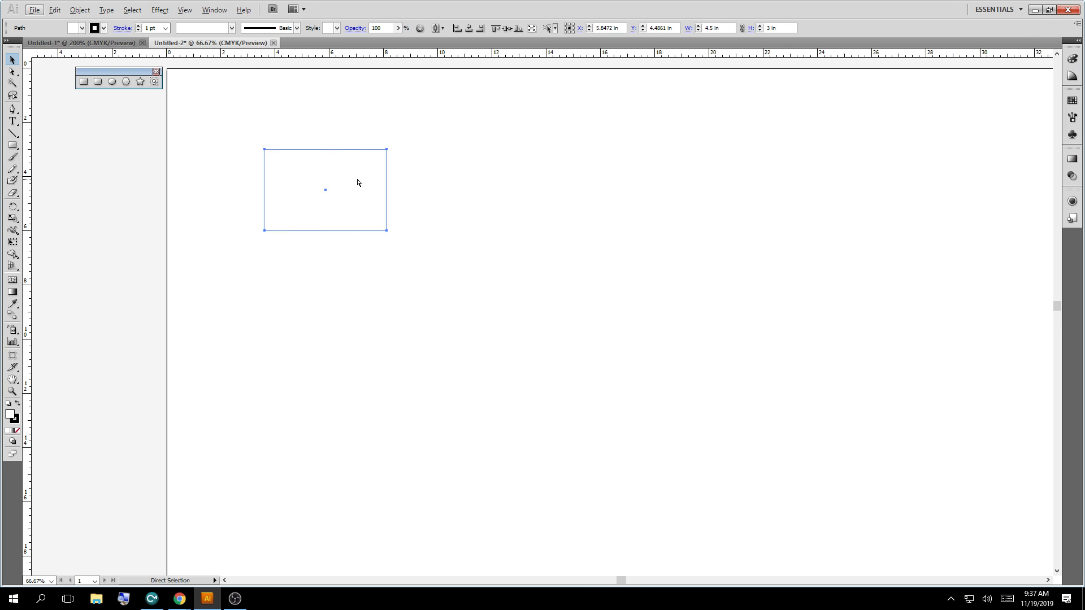
pyautogui.hscroll(2, 357, 182)
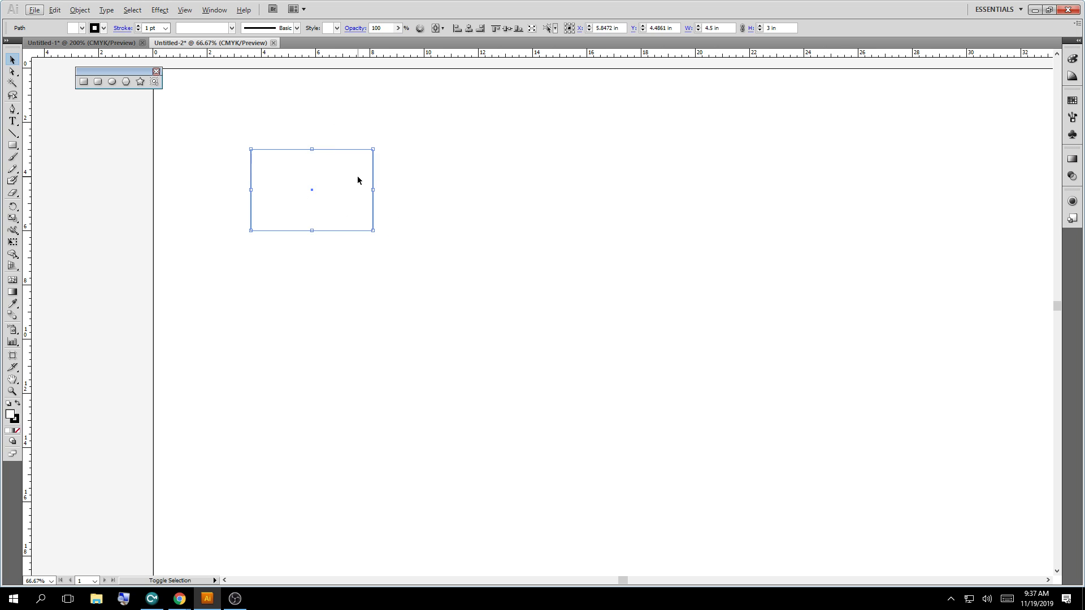
pyautogui.scroll(5, 357, 183)
pyautogui.scroll(-10, 358, 180)
pyautogui.scroll(5, 358, 180)
pyautogui.scroll(-5, 357, 179)
pyautogui.scroll(5, 357, 179)
pyautogui.scroll(-3, 339, 191)
pyautogui.scroll(8, 327, 192)
pyautogui.scroll(-1, 333, 191)
pyautogui.scroll(-2, 387, 126)
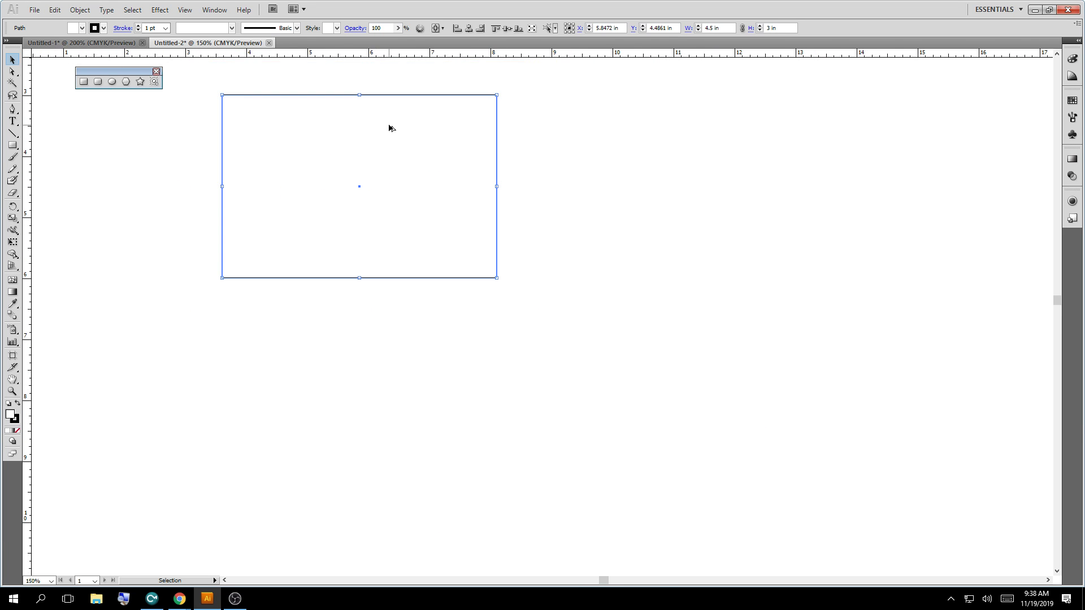
pyautogui.scroll(2, 387, 129)
pyautogui.scroll(-1, 347, 138)
pyautogui.scroll(1, 351, 143)
pyautogui.scroll(-3, 354, 155)
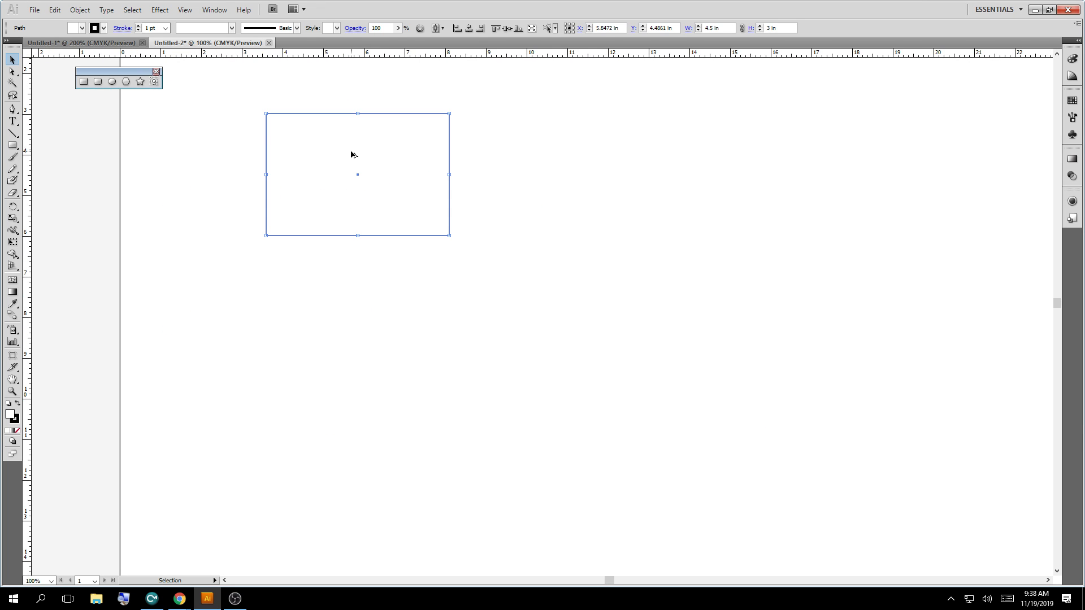
pyautogui.scroll(1, 358, 189)
pyautogui.press('a')
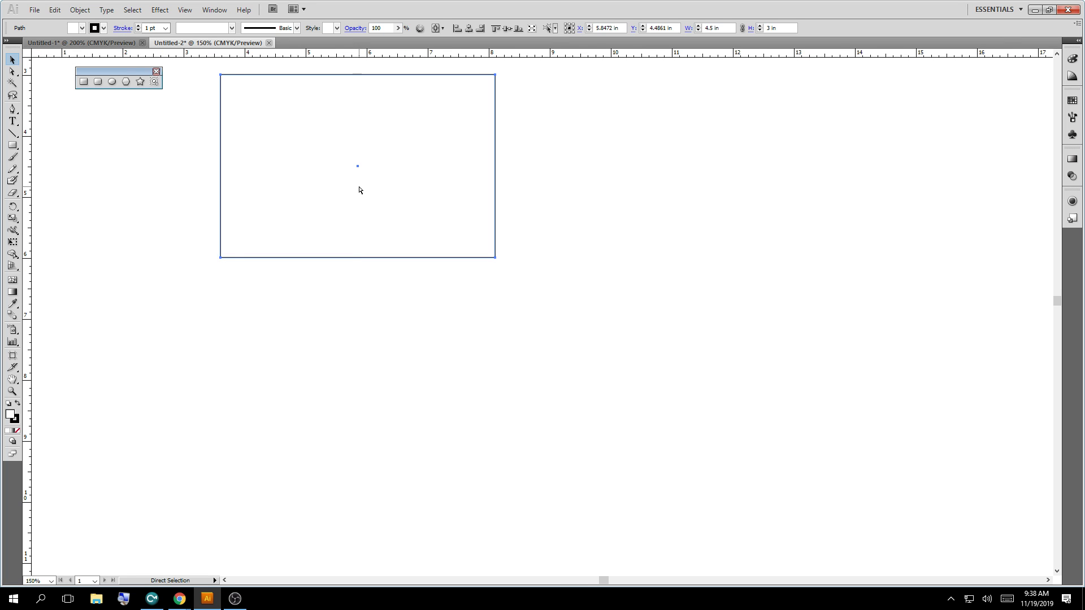
pyautogui.hscroll(-1, 359, 190)
pyautogui.hscroll(1, 359, 190)
pyautogui.press('ctrl')
pyautogui.scroll(5, 359, 190)
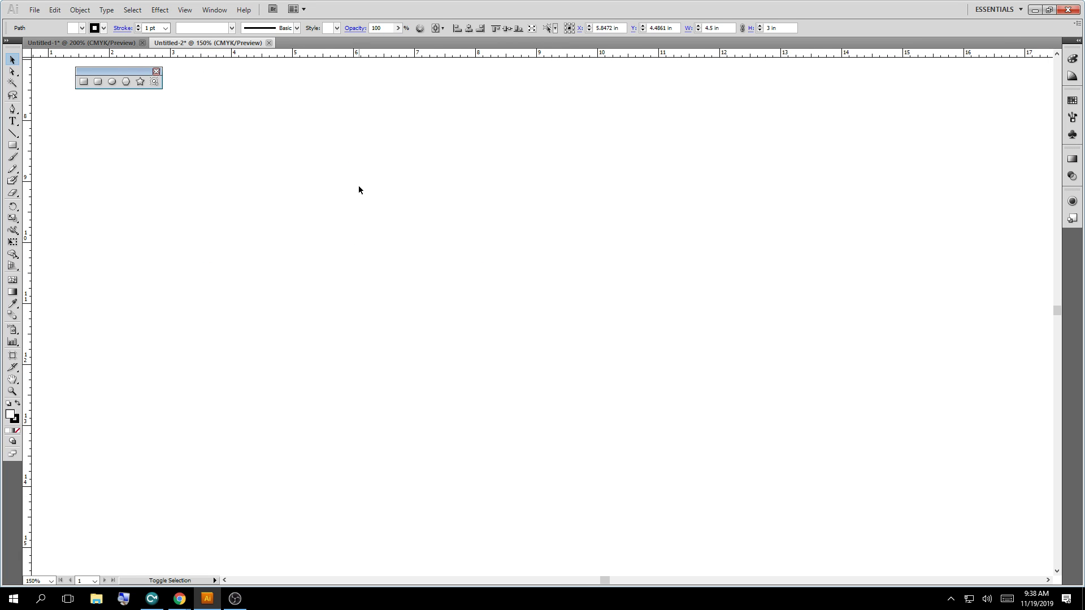
pyautogui.scroll(-5, 358, 186)
pyautogui.scroll(-2, 359, 185)
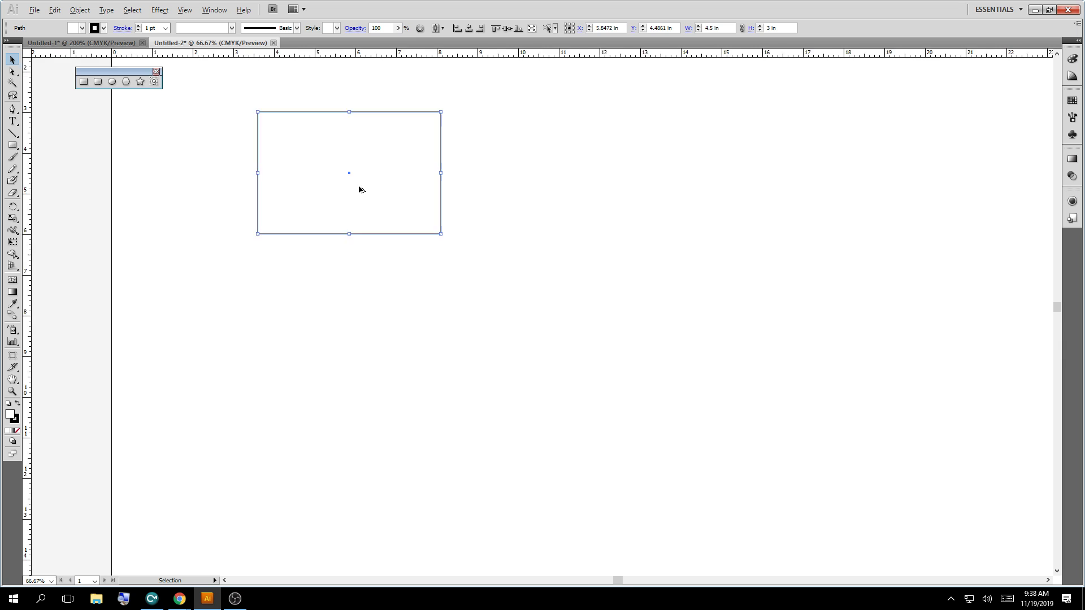
# Create a six-sided polygon with a 1 in radius over the rectangle's upper part
pyautogui.scroll(2, 358, 171)
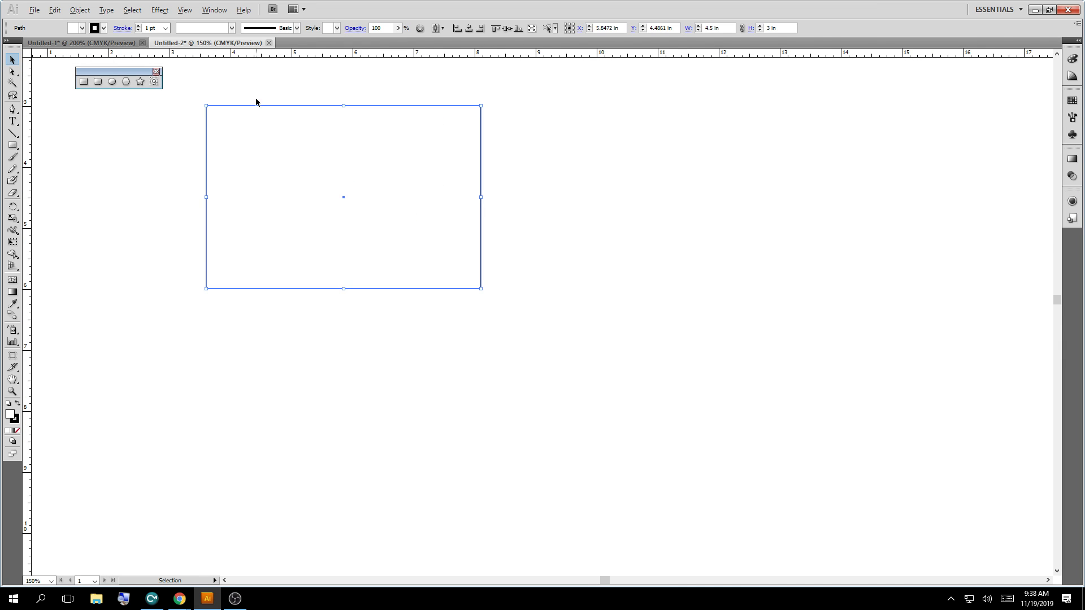
pyautogui.scroll(2, 335, 105)
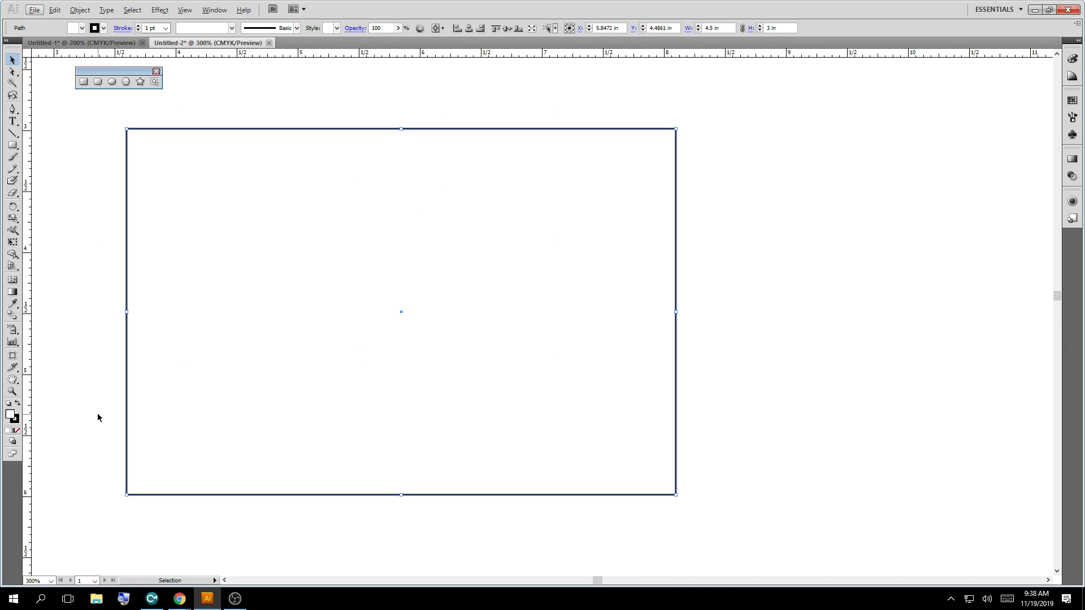
pyautogui.click(62, 338)
pyautogui.click(13, 145)
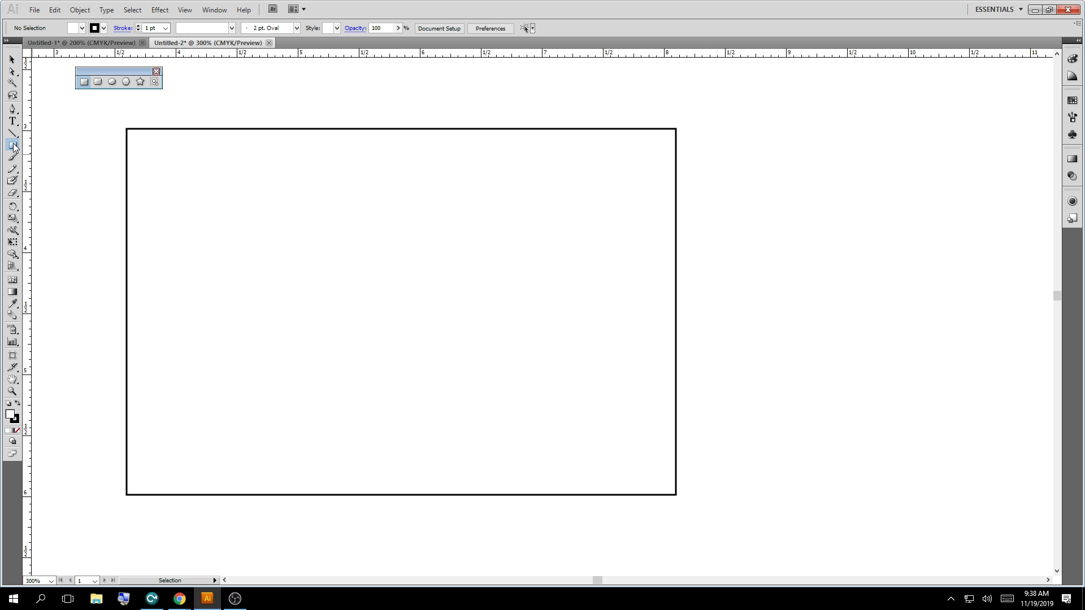
pyautogui.moveTo(15, 148); pyautogui.dragTo(51, 183)
pyautogui.click(339, 204)
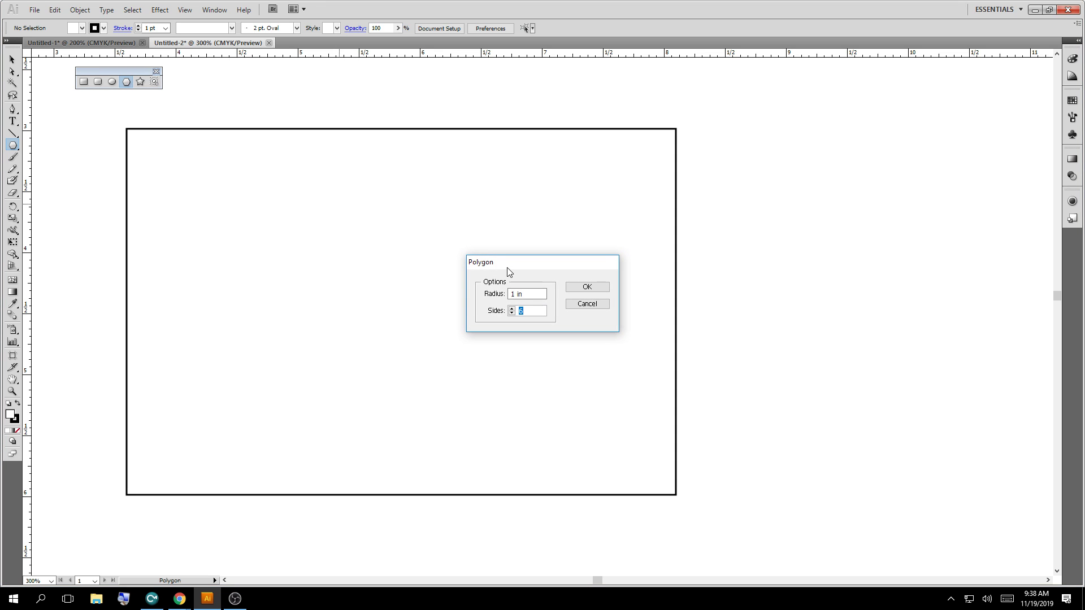
pyautogui.moveTo(504, 266); pyautogui.dragTo(391, 121)
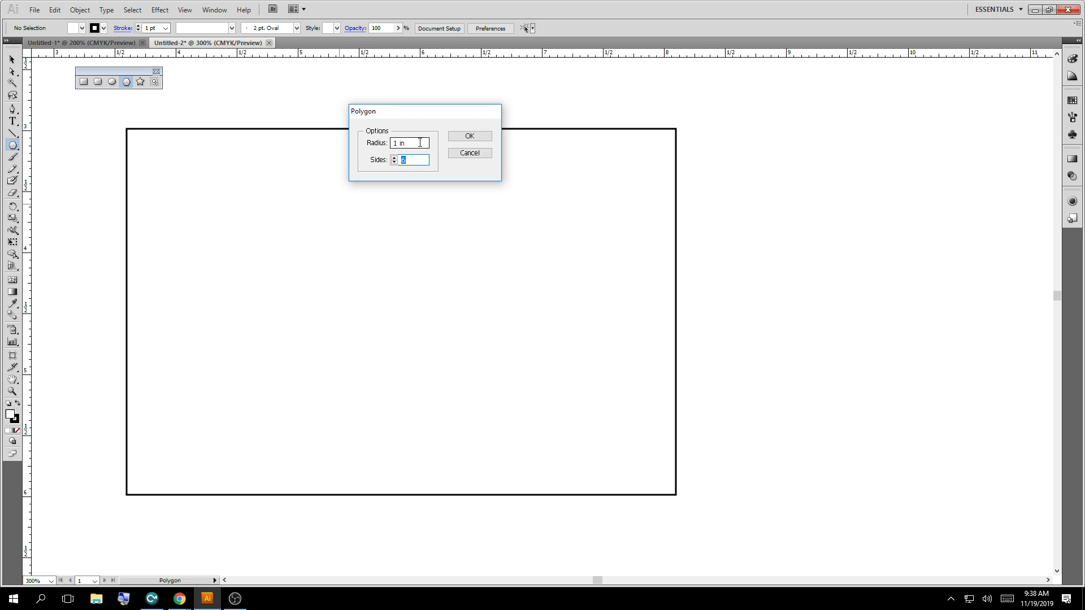
pyautogui.press('Return')
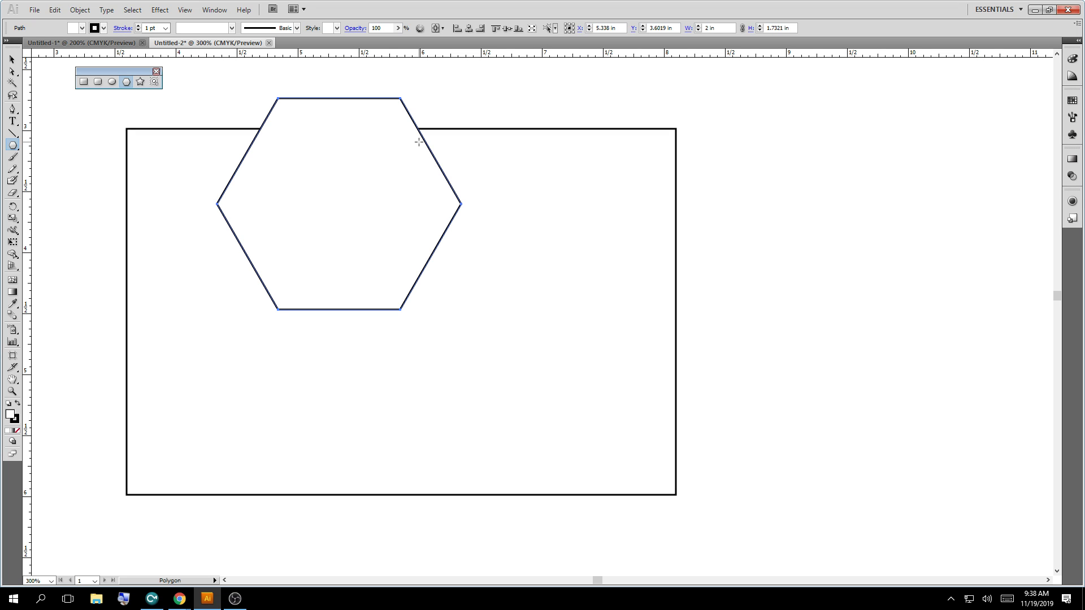
# Move the hexagon into the rectangle's lower-left corner, snapping it to the rectangle's left and bottom edges
pyautogui.press('v')
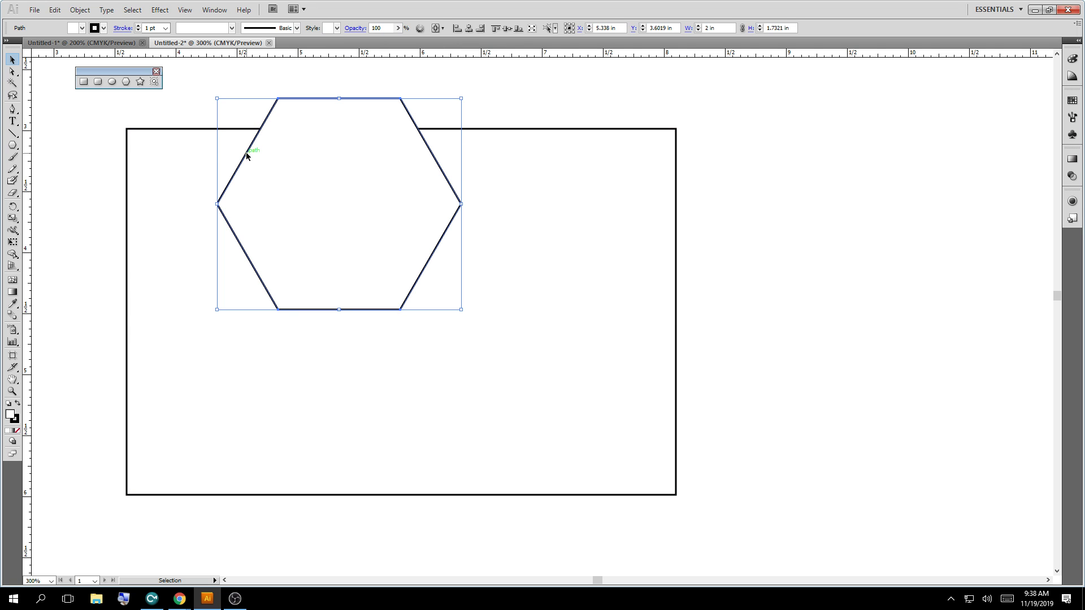
pyautogui.moveTo(246, 156); pyautogui.dragTo(158, 339)
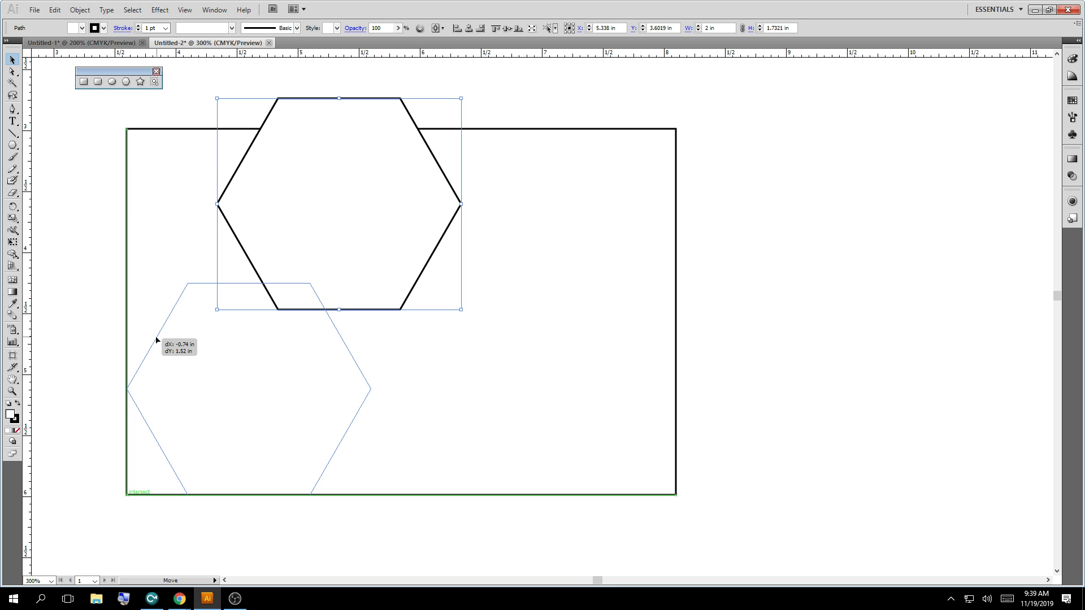
pyautogui.moveTo(157, 340); pyautogui.dragTo(157, 334)
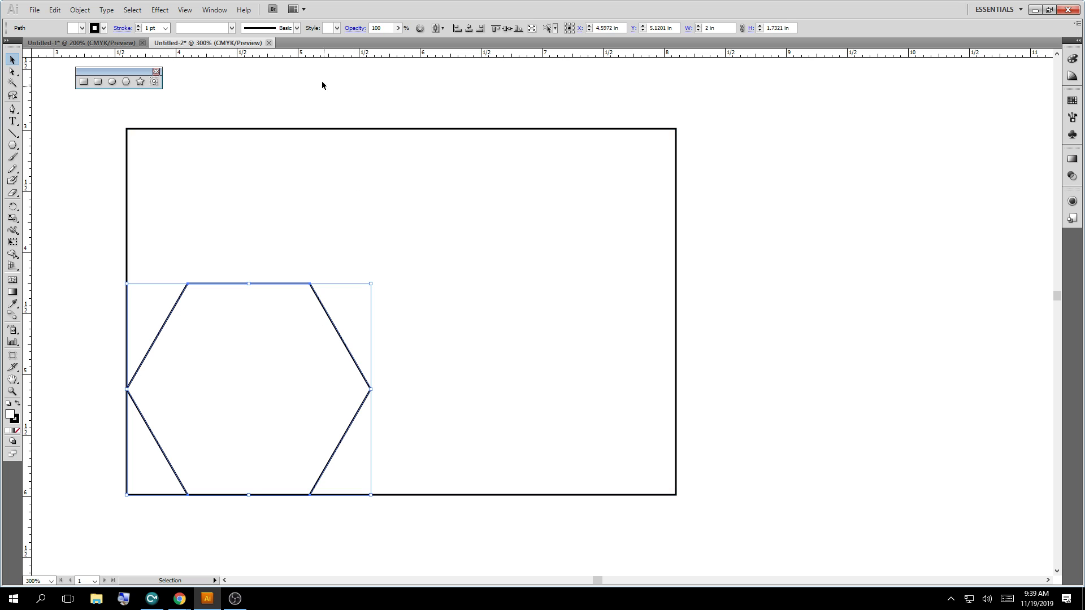
# Check the Smart Guides and Snap to Point settings used for aligning objects
pyautogui.click(185, 10)
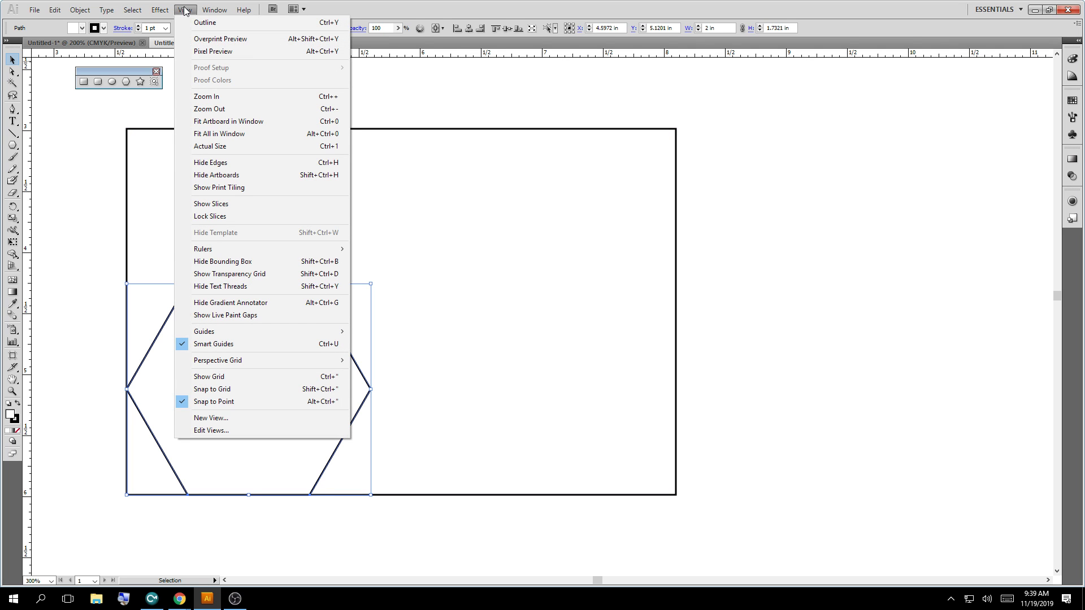
pyautogui.click(233, 407)
pyautogui.click(424, 233)
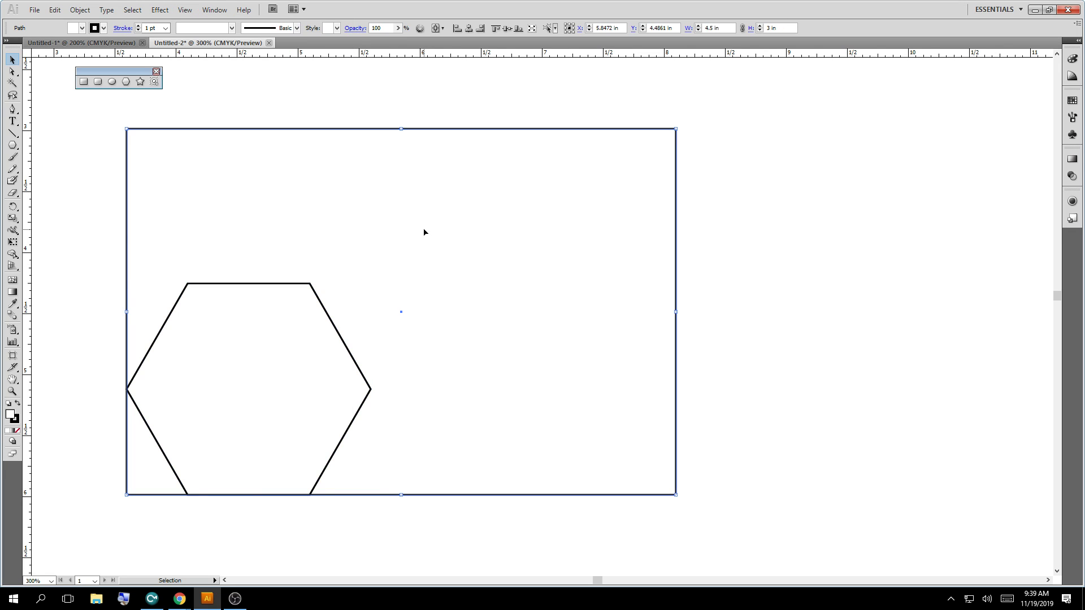
# Start a star by dimensions in the rectangle's upper-right area and set its number of points to 18
pyautogui.click(12, 146)
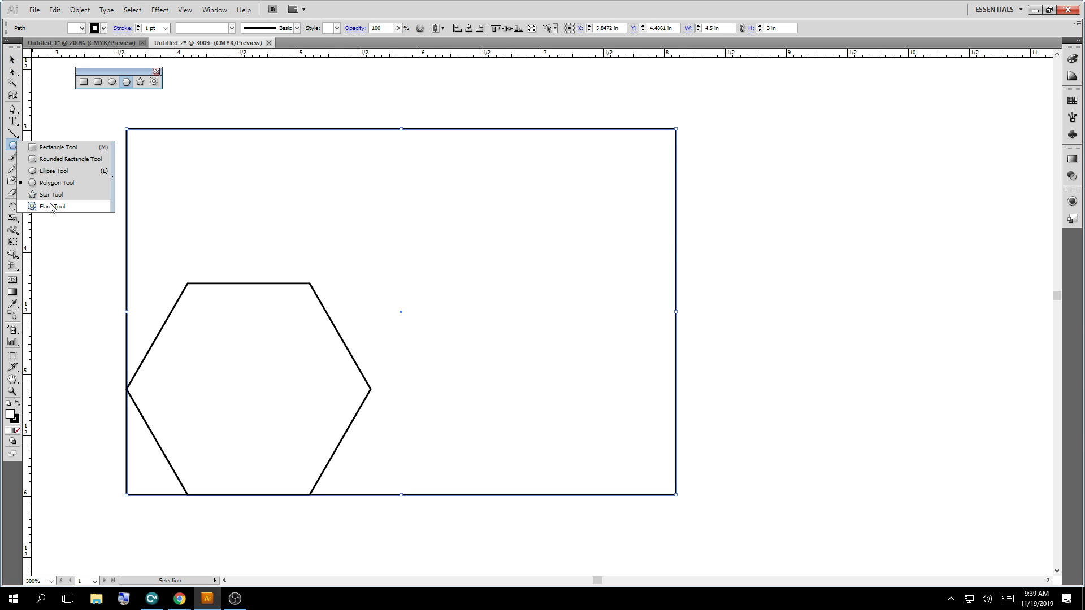
pyautogui.click(47, 194)
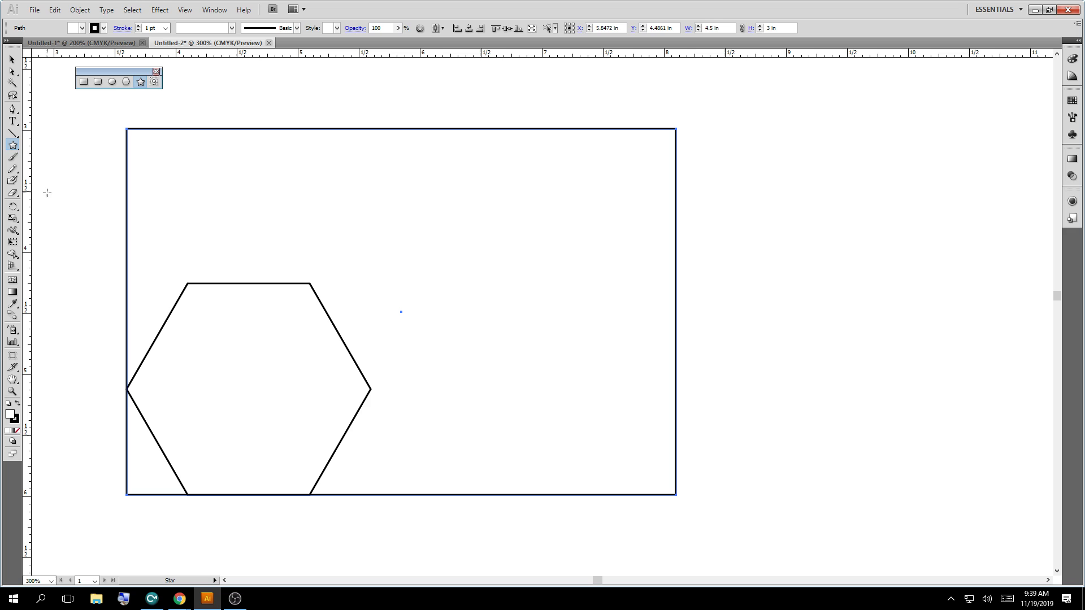
pyautogui.click(524, 196)
pyautogui.doubleClick(537, 320)
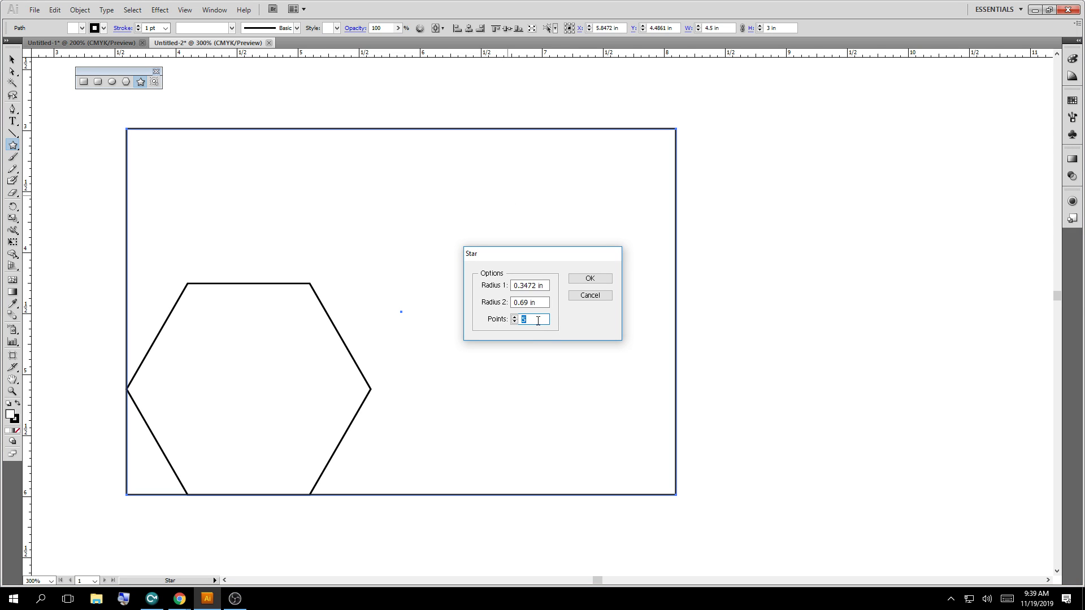
pyautogui.write('7')
pyautogui.click(515, 317)
pyautogui.click(515, 318)
pyautogui.click(514, 318)
pyautogui.click(515, 318)
pyautogui.click(515, 317)
pyautogui.click(514, 317)
pyautogui.hotkey('shift', 'Tab')
pyautogui.hotkey('shift', 'Tab')
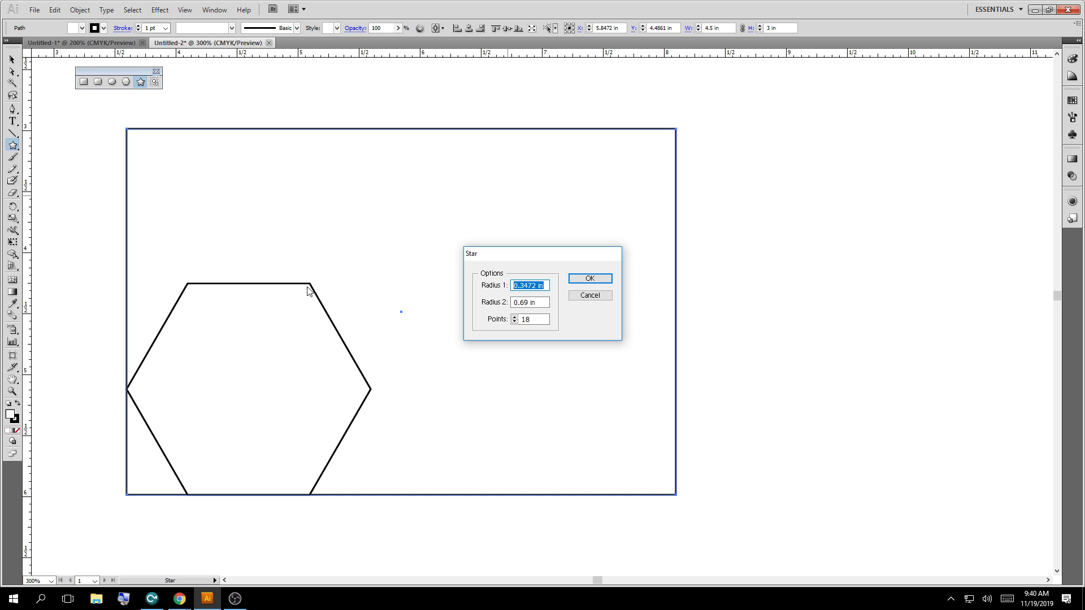
# Set the star's Radius 1 to 0.5 in and Radius 2 to 0.75 in, and create it
pyautogui.write('.5')
pyautogui.press('Tab')
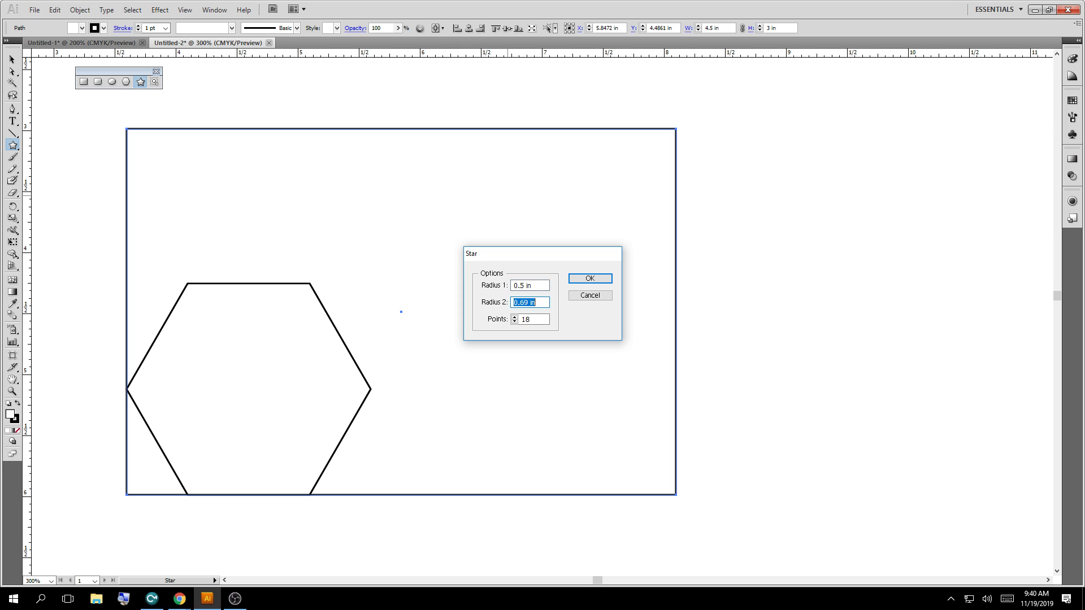
pyautogui.write('.75')
pyautogui.press('Tab')
pyautogui.click(588, 278)
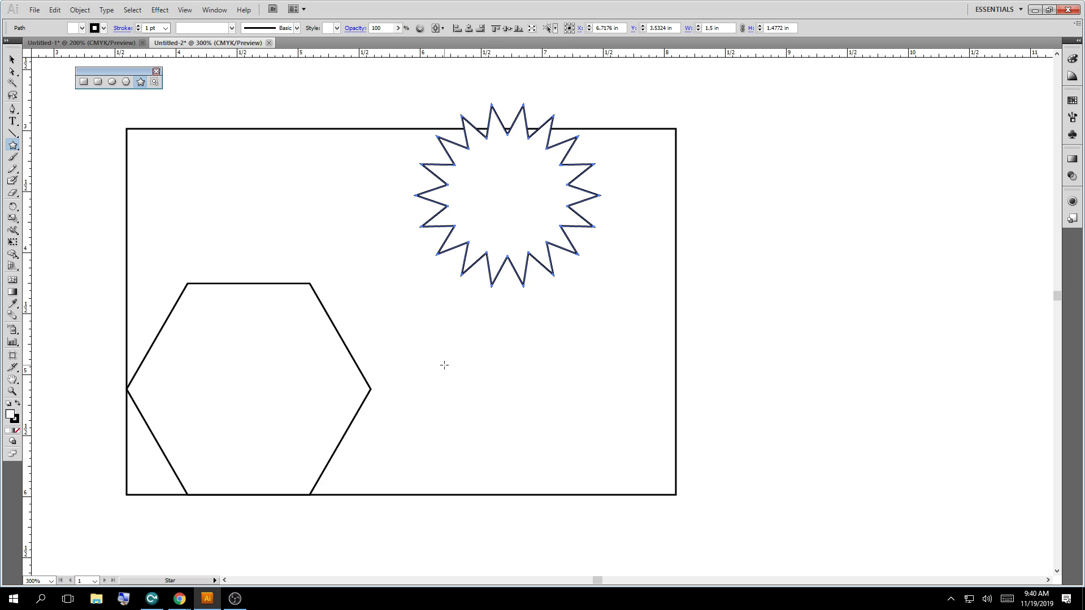
# Move the star fully inside the rectangle's upper-right area, centred at about X 7.10 in, Y 3.94 in, and deselect it
pyautogui.click(13, 59)
pyautogui.moveTo(499, 185); pyautogui.dragTo(489, 298)
pyautogui.moveTo(490, 299); pyautogui.dragTo(548, 231)
pyautogui.click(741, 247)
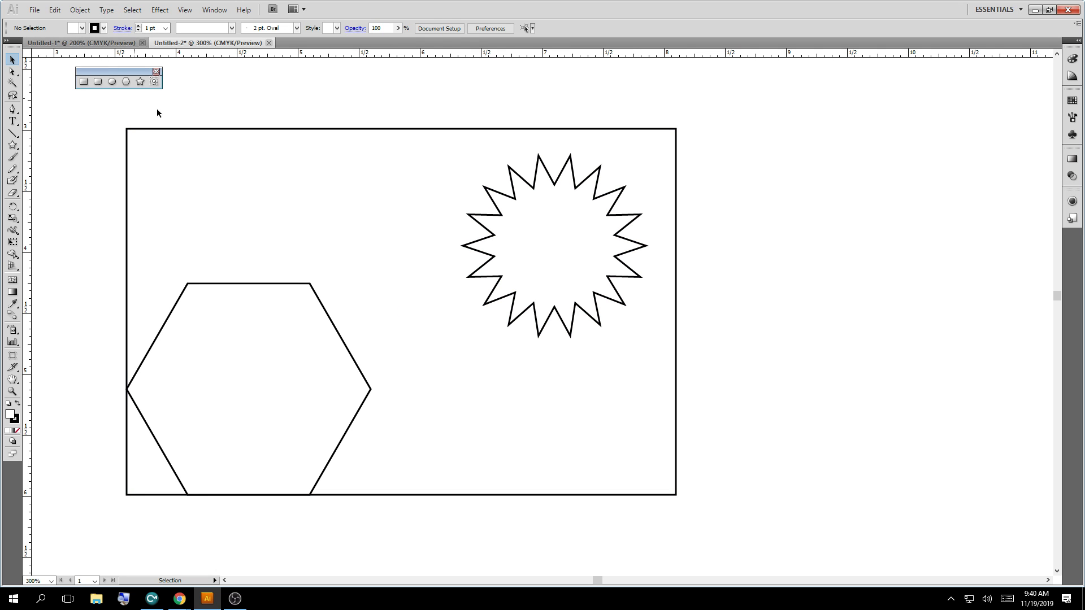
# Select the star and try several fill colours on it, including dark blue and green
pyautogui.click(532, 181)
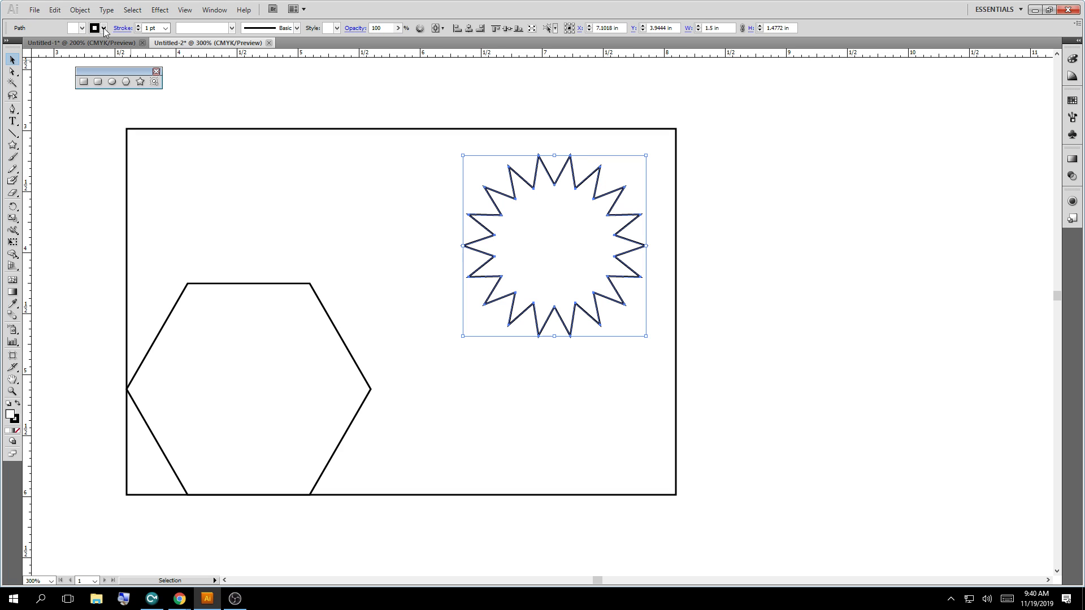
pyautogui.click(71, 31)
pyautogui.click(66, 40)
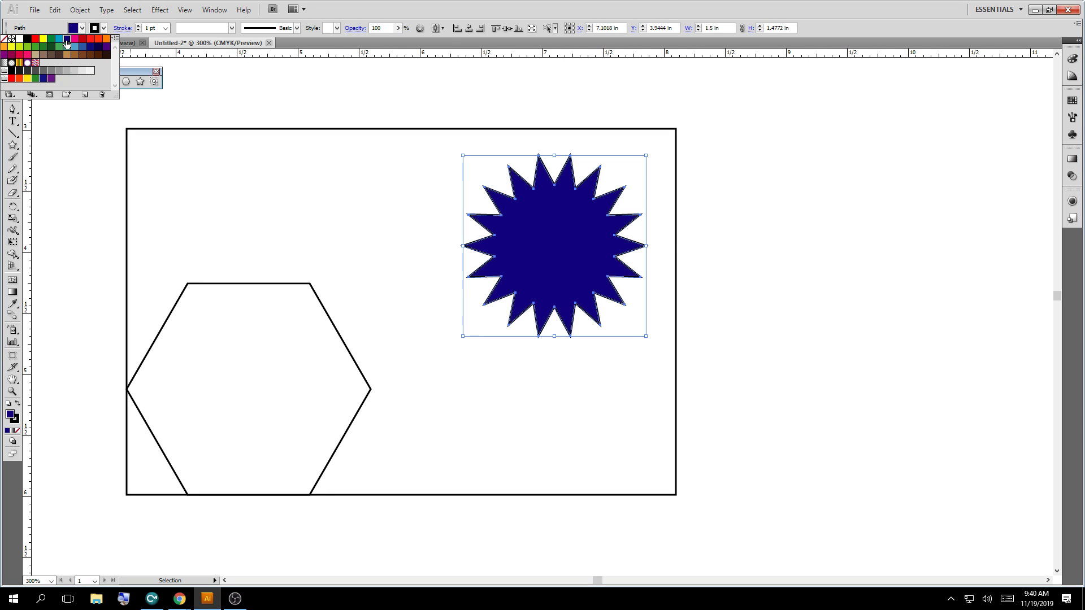
pyautogui.click(59, 39)
pyautogui.click(27, 47)
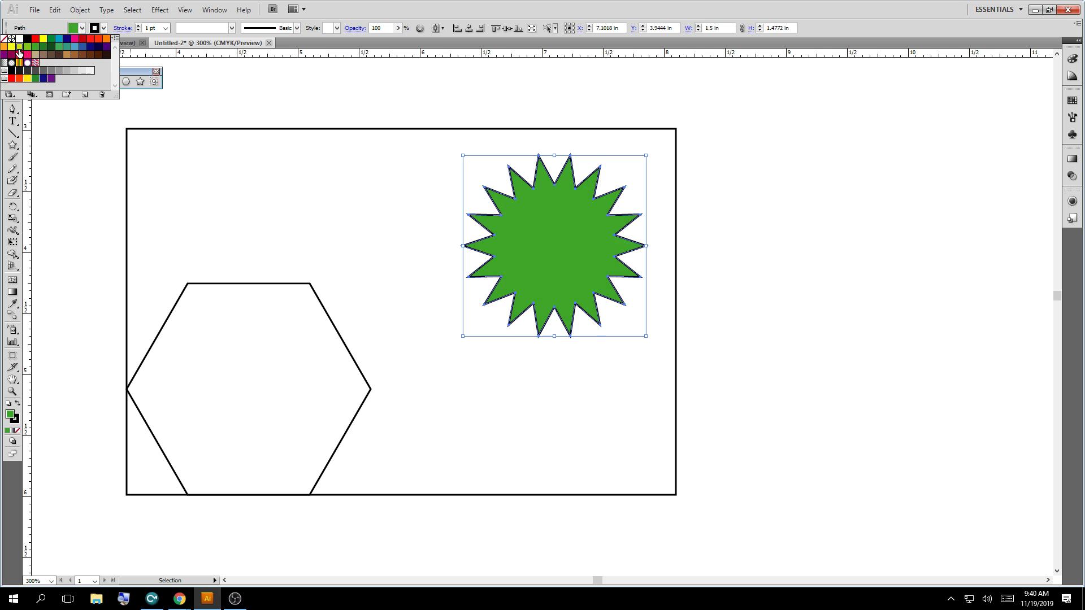
pyautogui.click(19, 47)
pyautogui.click(3, 55)
# Set the star's fill to None, comparing it with green and red fills
pyautogui.click(4, 38)
pyautogui.click(35, 46)
pyautogui.click(4, 38)
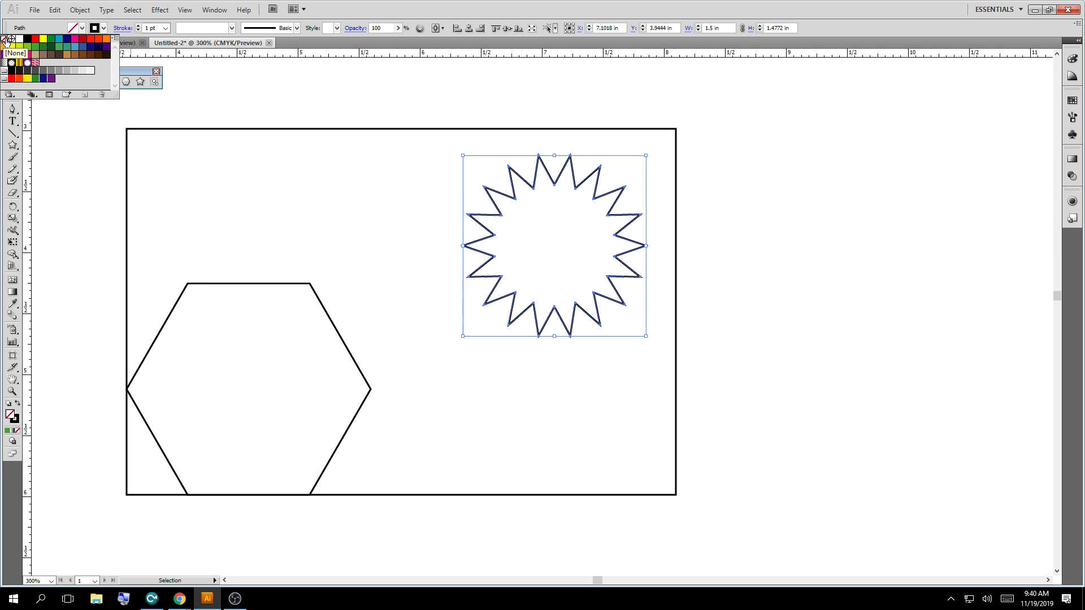
pyautogui.click(34, 39)
pyautogui.click(5, 40)
pyautogui.click(59, 27)
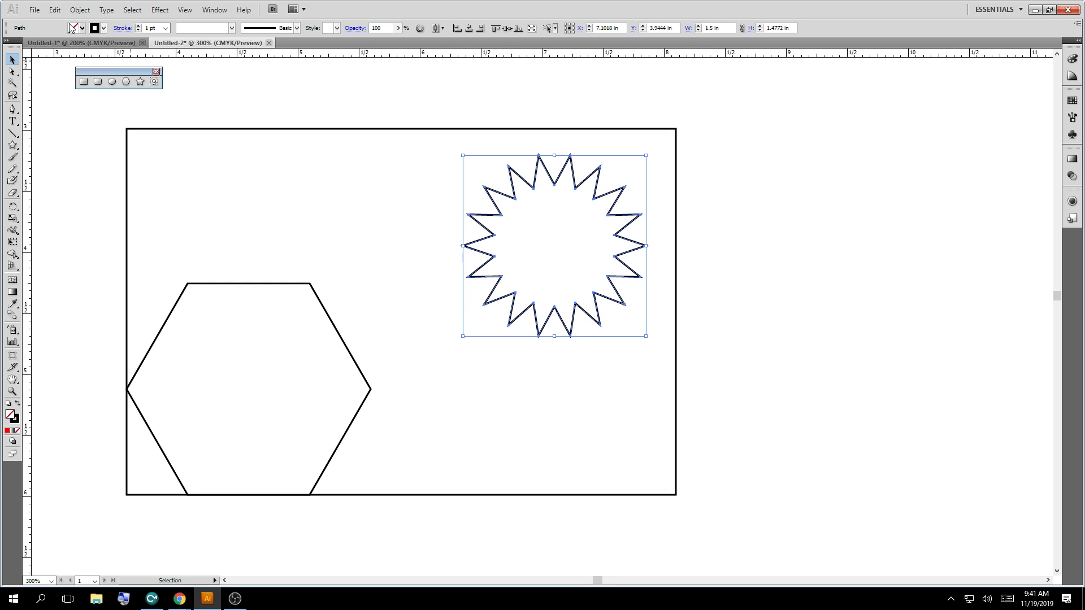
# Try several stroke colours on the star, including green and light blue, and return the stroke to black
pyautogui.click(104, 29)
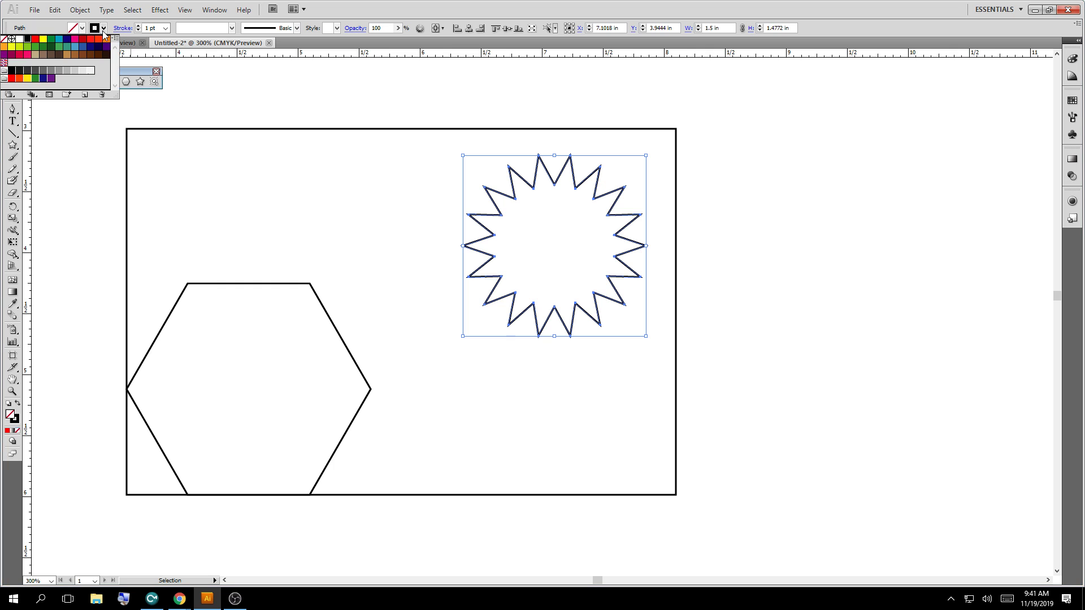
pyautogui.click(79, 42)
pyautogui.click(51, 46)
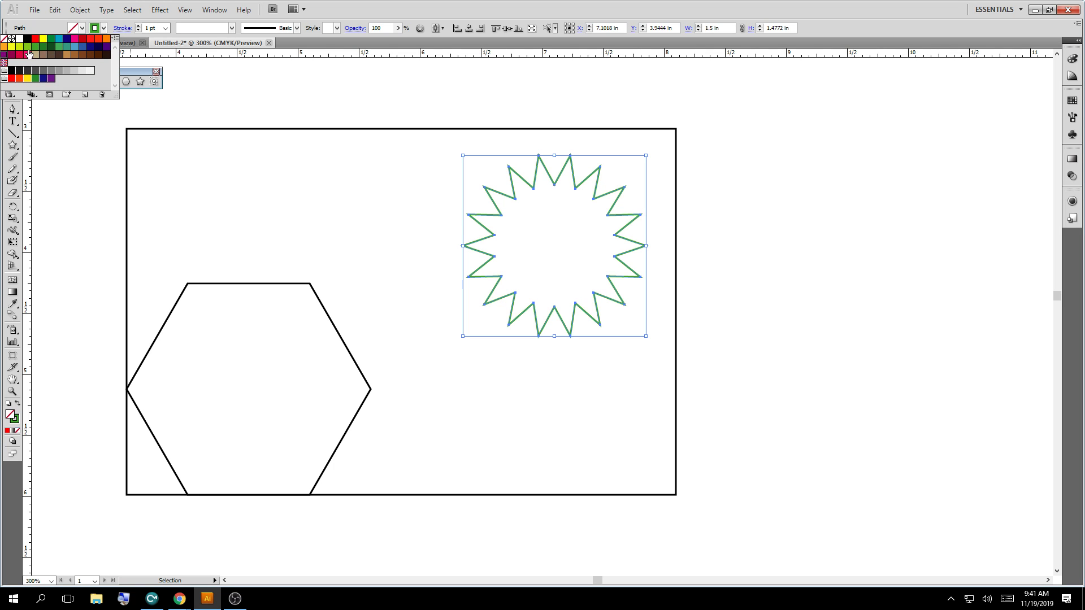
pyautogui.click(27, 47)
pyautogui.click(27, 39)
pyautogui.click(50, 54)
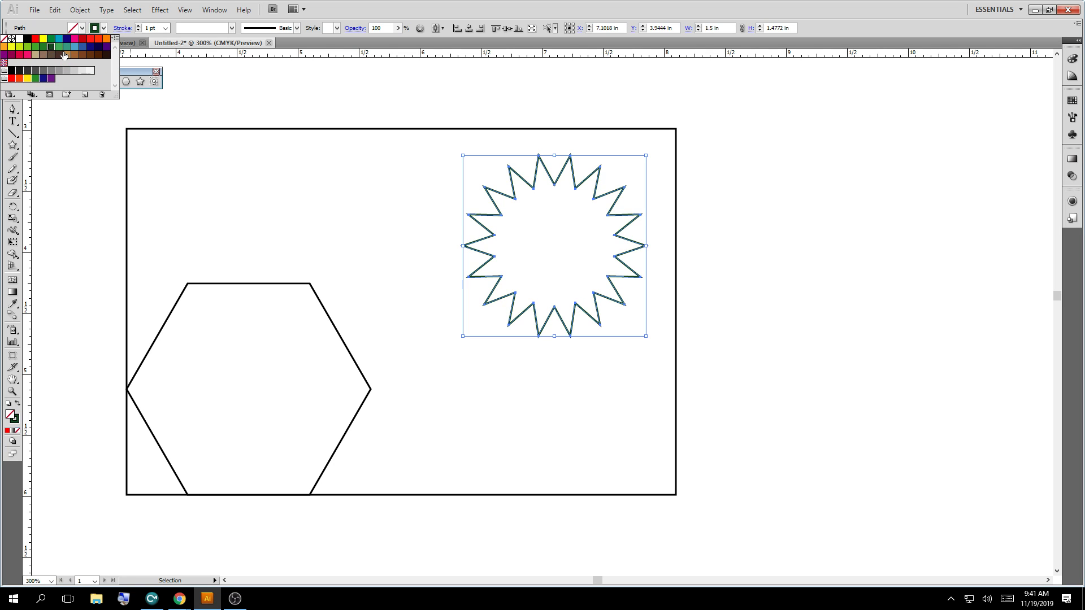
pyautogui.click(65, 55)
pyautogui.click(59, 40)
pyautogui.click(59, 40)
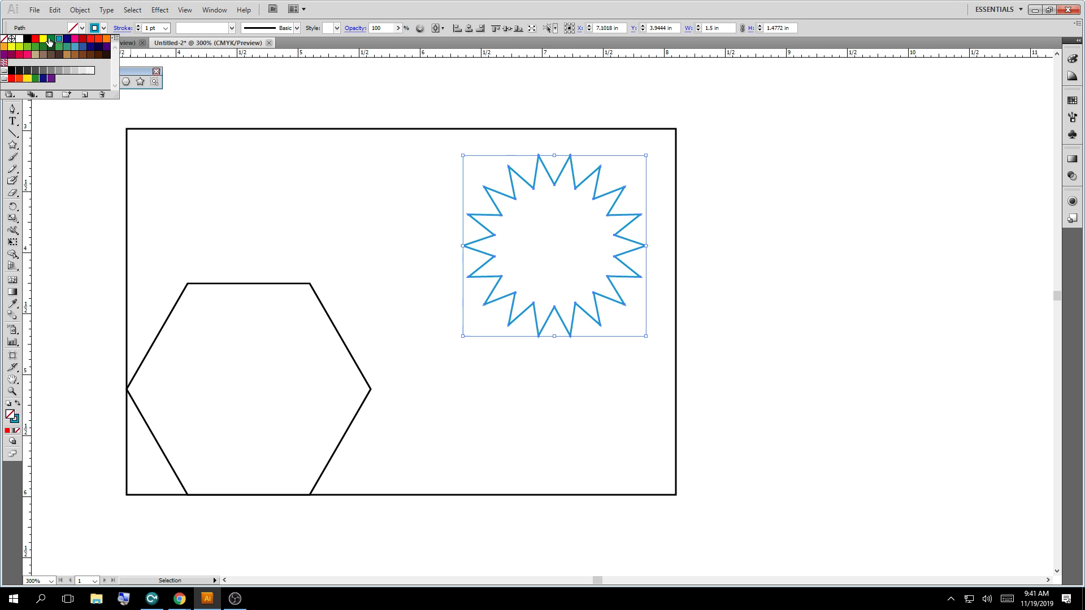
pyautogui.click(43, 39)
pyautogui.click(35, 38)
pyautogui.click(28, 39)
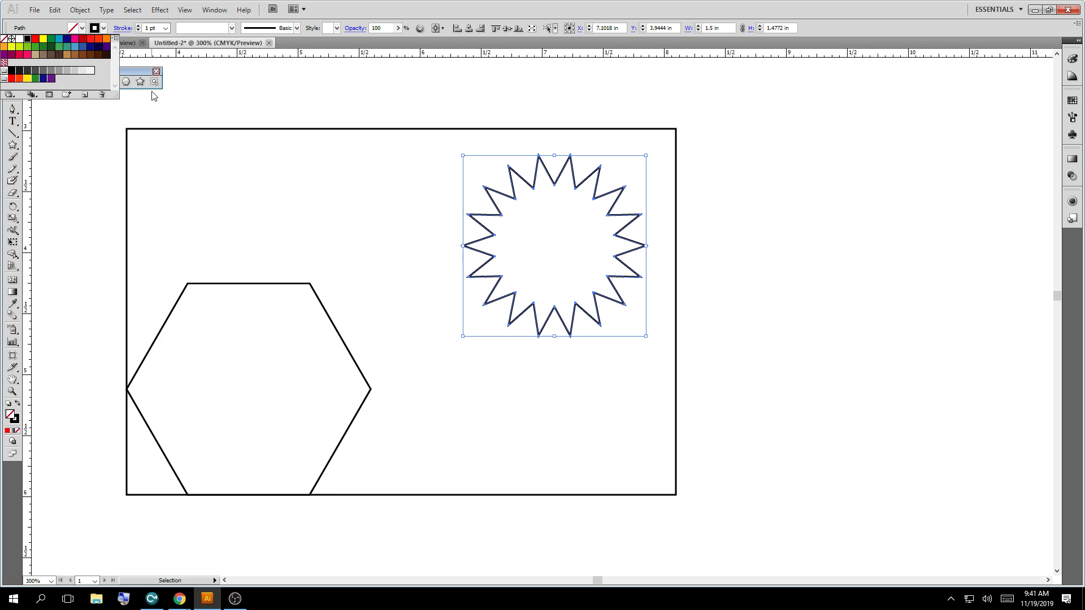
pyautogui.click(350, 7)
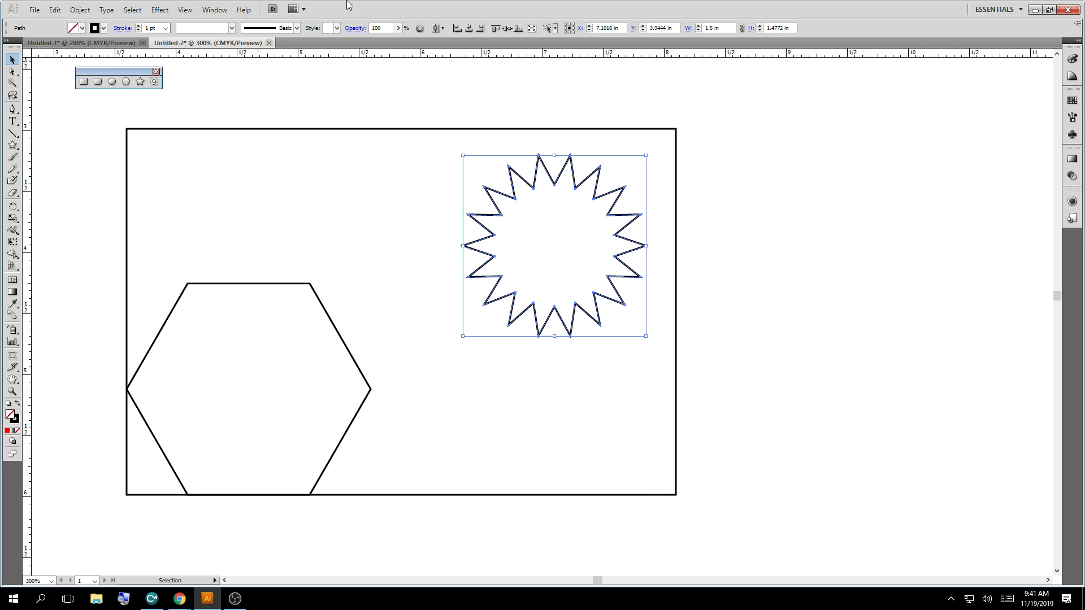
# Increase the star's stroke weight to 10 pt
pyautogui.click(139, 26)
pyautogui.click(138, 26)
pyautogui.click(139, 25)
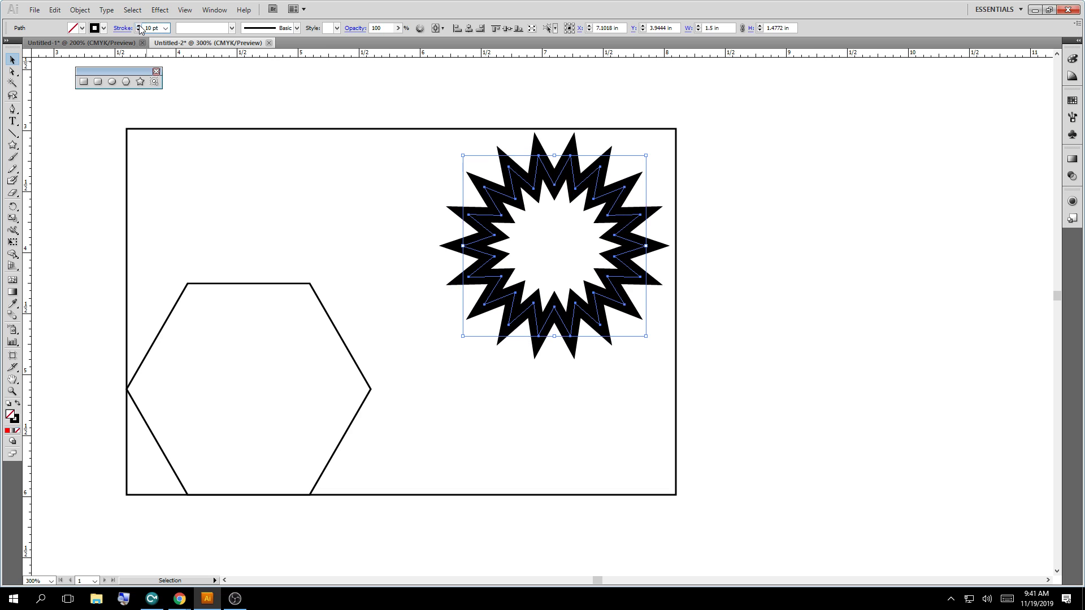
# Try a 14 pt stroke weight on the star, then reduce the stroke weight to 1 pt
pyautogui.click(139, 26)
pyautogui.click(139, 26)
pyautogui.click(139, 26)
pyautogui.click(139, 26)
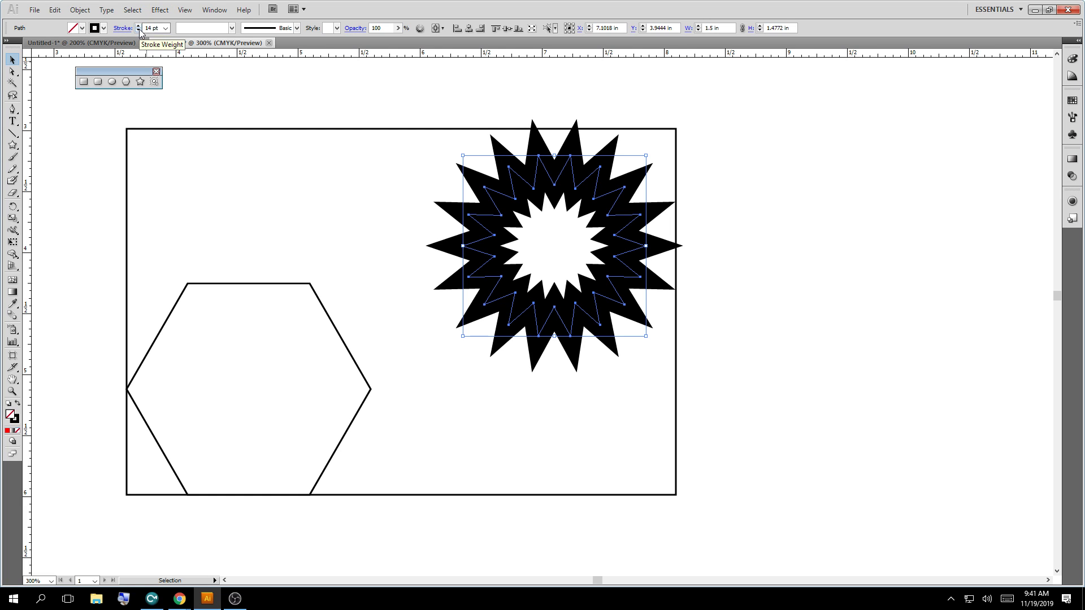
pyautogui.click(139, 31)
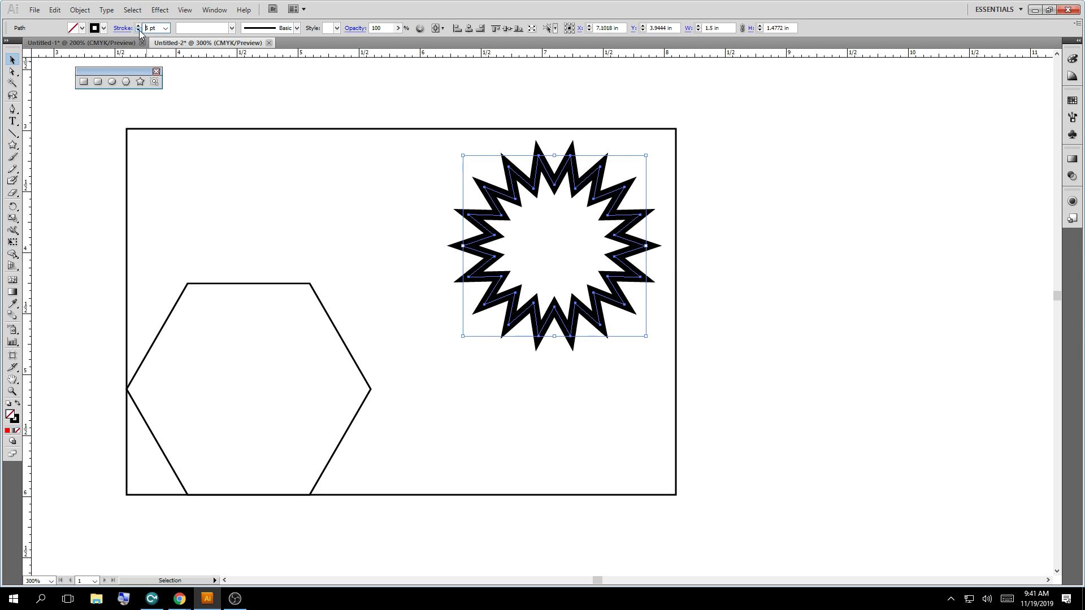
pyautogui.click(139, 31)
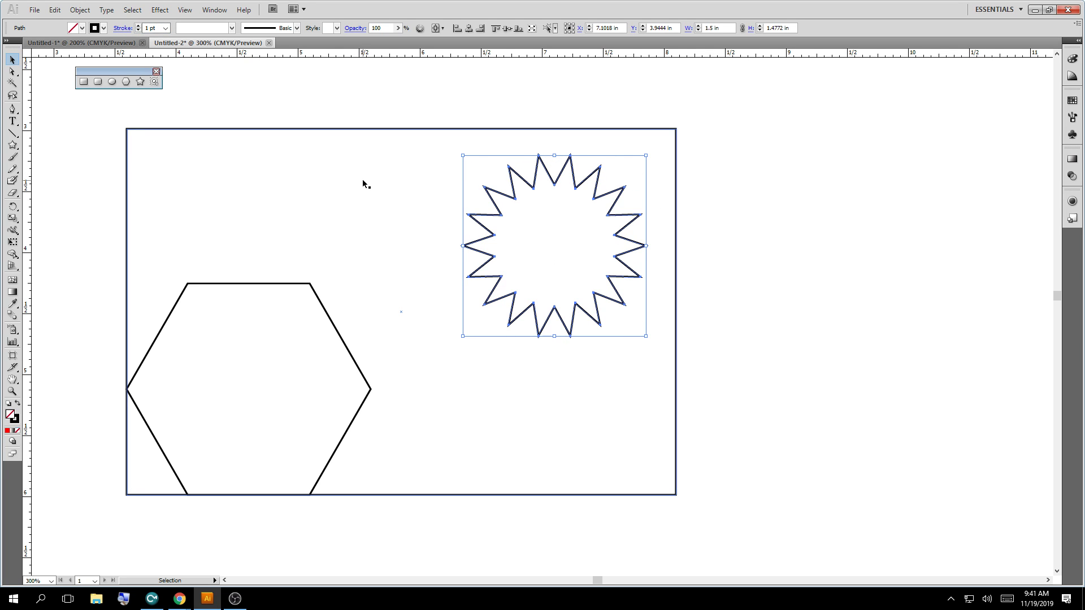
# Move the star down beside the hexagon, inside the rectangle, and deselect it
pyautogui.click(772, 306)
pyautogui.moveTo(637, 250); pyautogui.dragTo(584, 394)
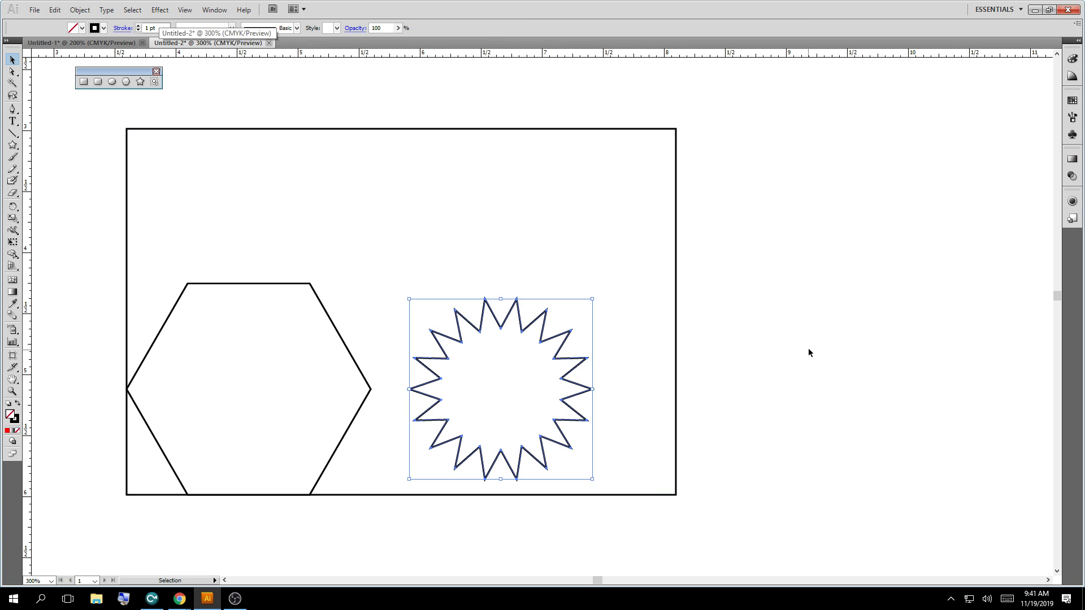
pyautogui.click(808, 348)
# Draw a 4 x 4 in rectangle with its upper-left corner just above the star
pyautogui.click(12, 145)
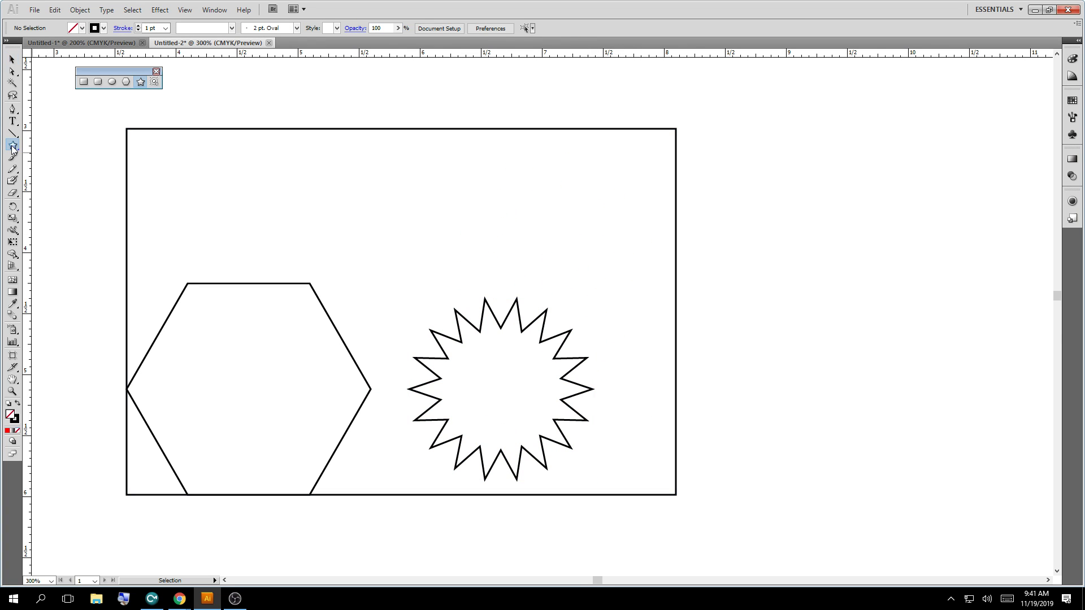
pyautogui.click(53, 147)
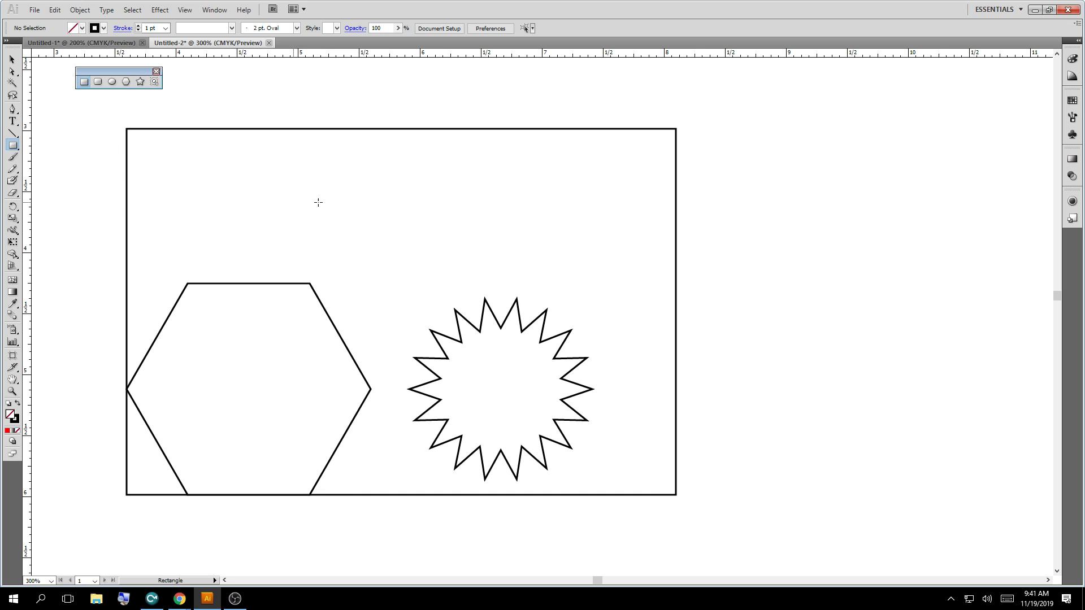
pyautogui.click(371, 201)
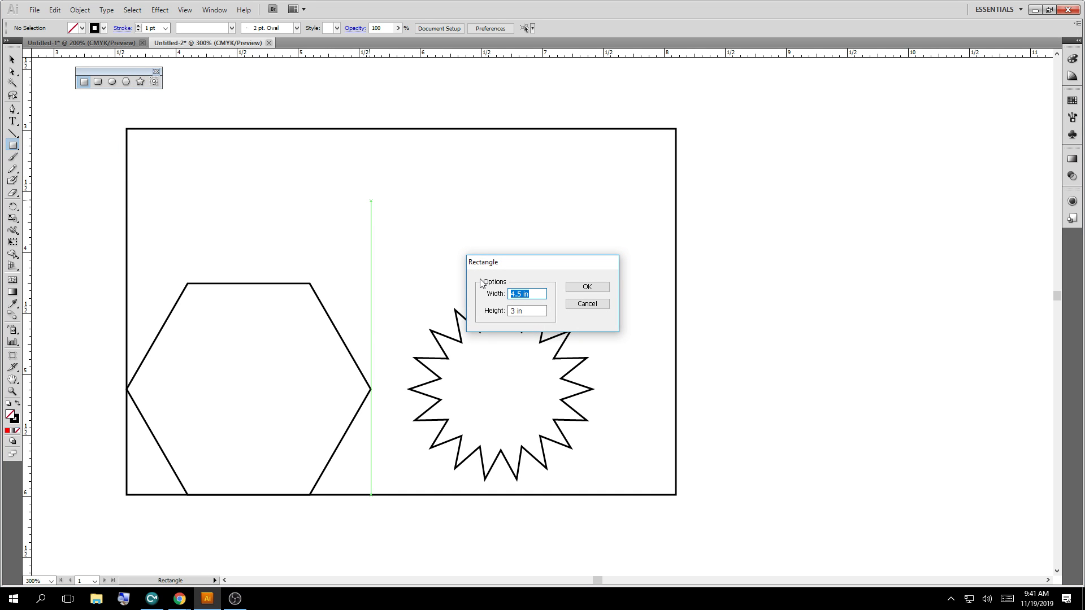
pyautogui.press('Escape')
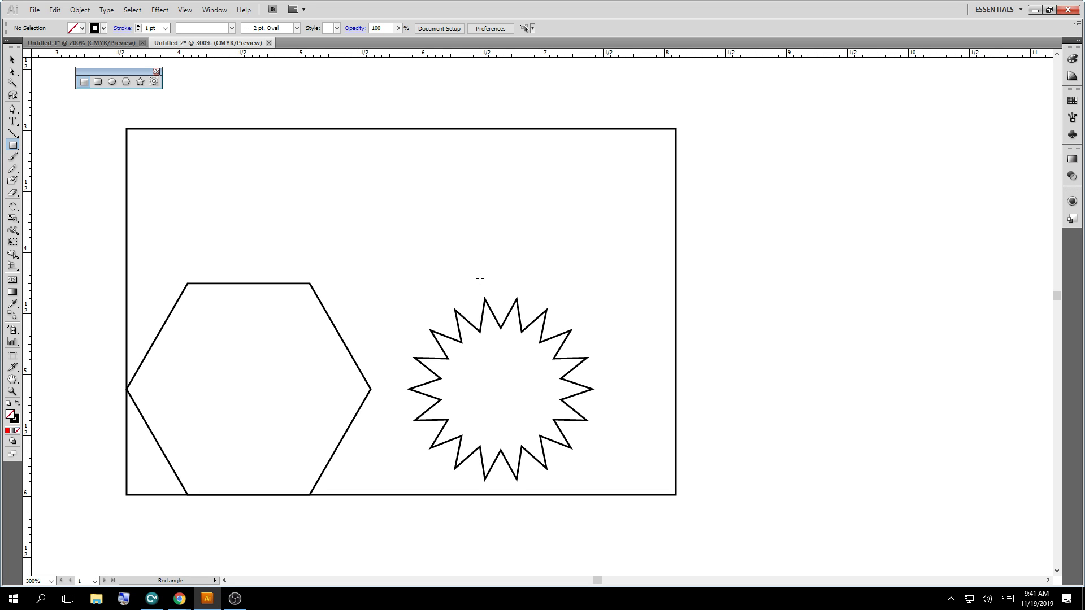
pyautogui.click(414, 252)
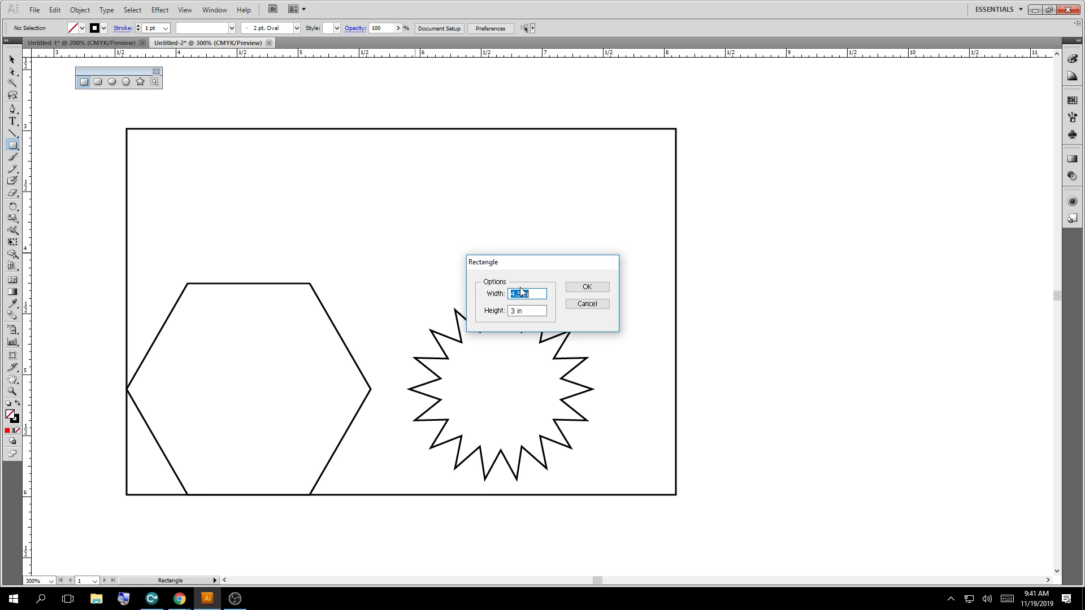
pyautogui.write('4')
pyautogui.press('Tab')
pyautogui.write('4')
pyautogui.press('Return')
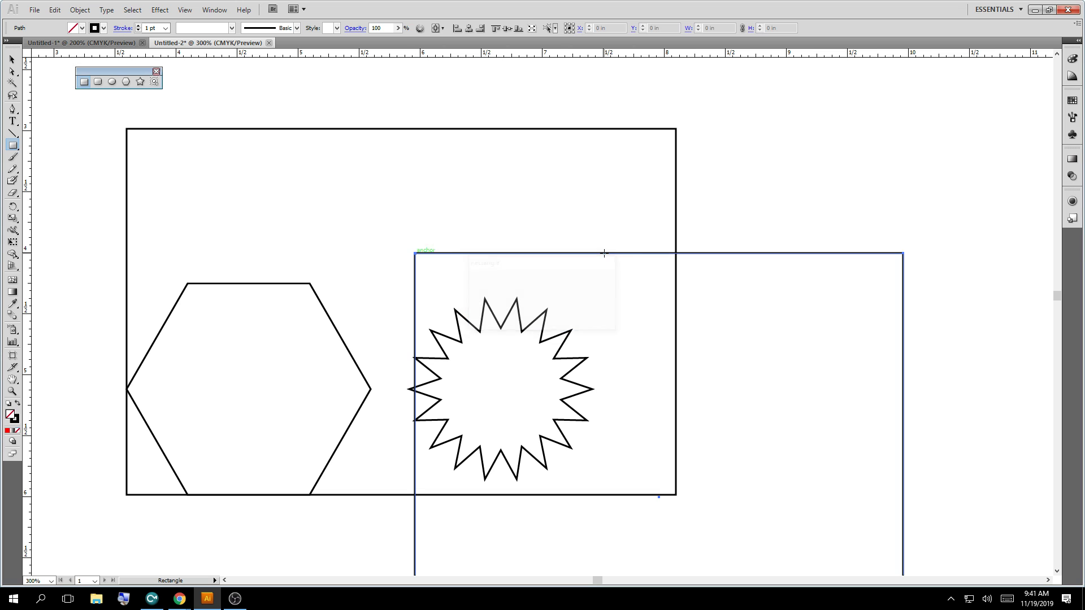
# Delete the 4 x 4 in rectangle overlapping the star
pyautogui.scroll(-4, 757, 355)
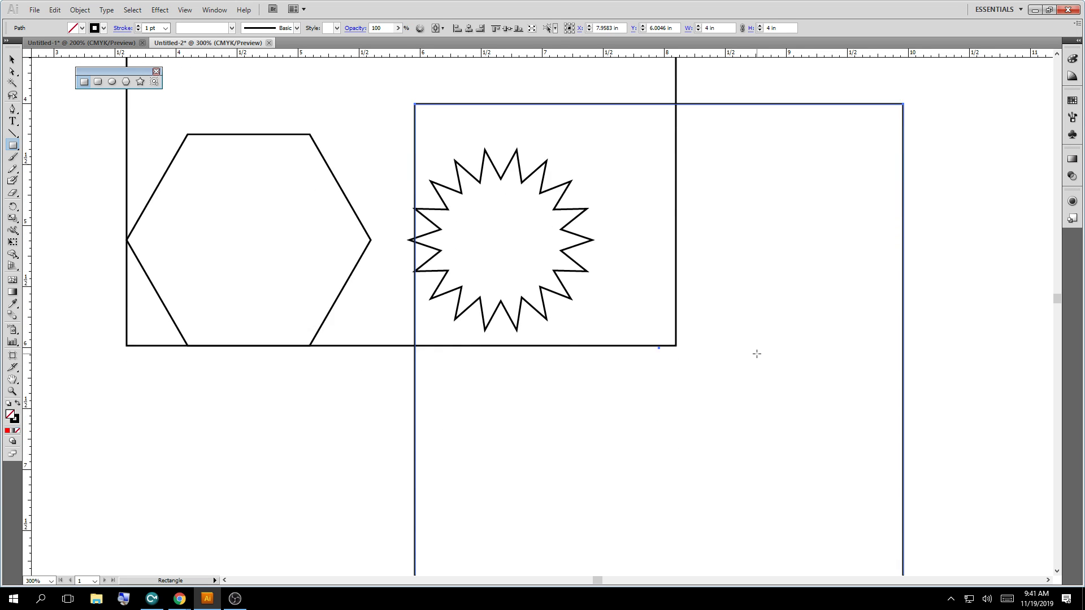
pyautogui.scroll(1, 759, 352)
pyautogui.press('Delete')
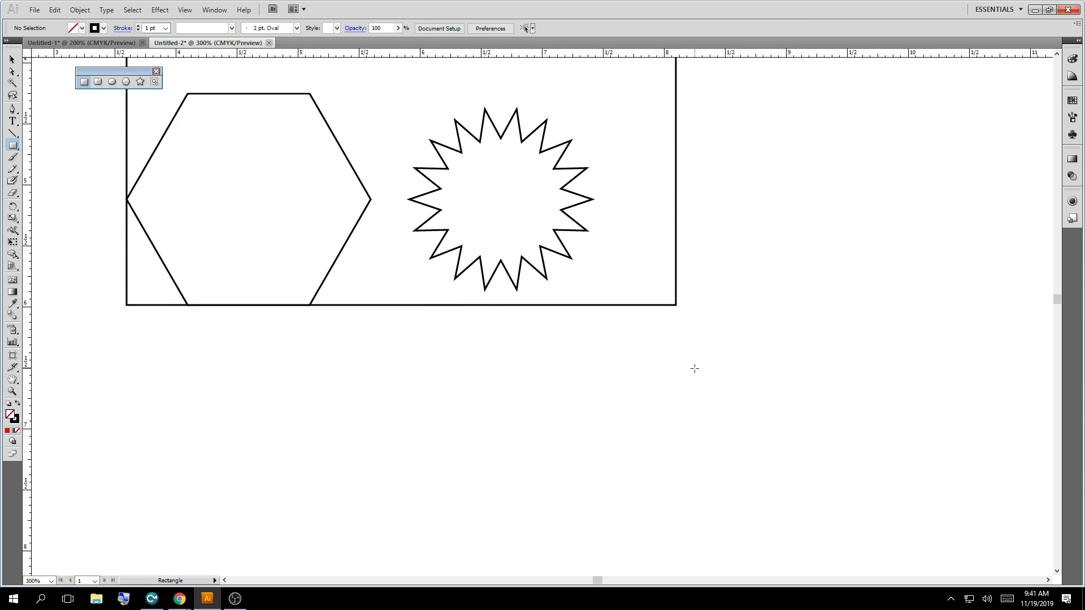
pyautogui.scroll(4, 695, 367)
pyautogui.scroll(1, 695, 367)
pyautogui.scroll(-1, 629, 381)
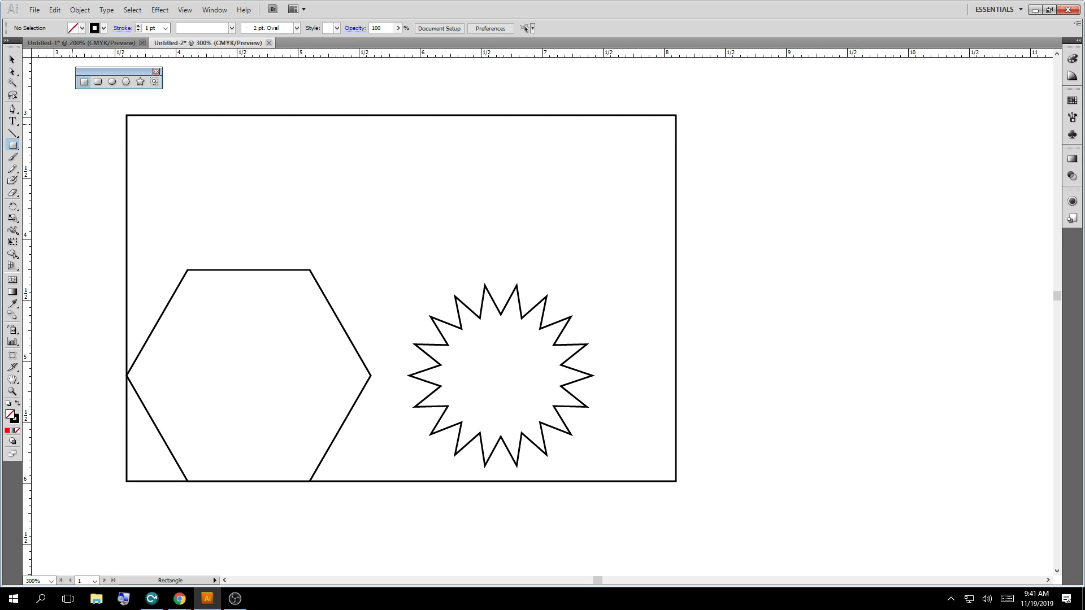
# Add a text line above the hexagon with the teacher's name followed by "is Great !"
pyautogui.click(12, 121)
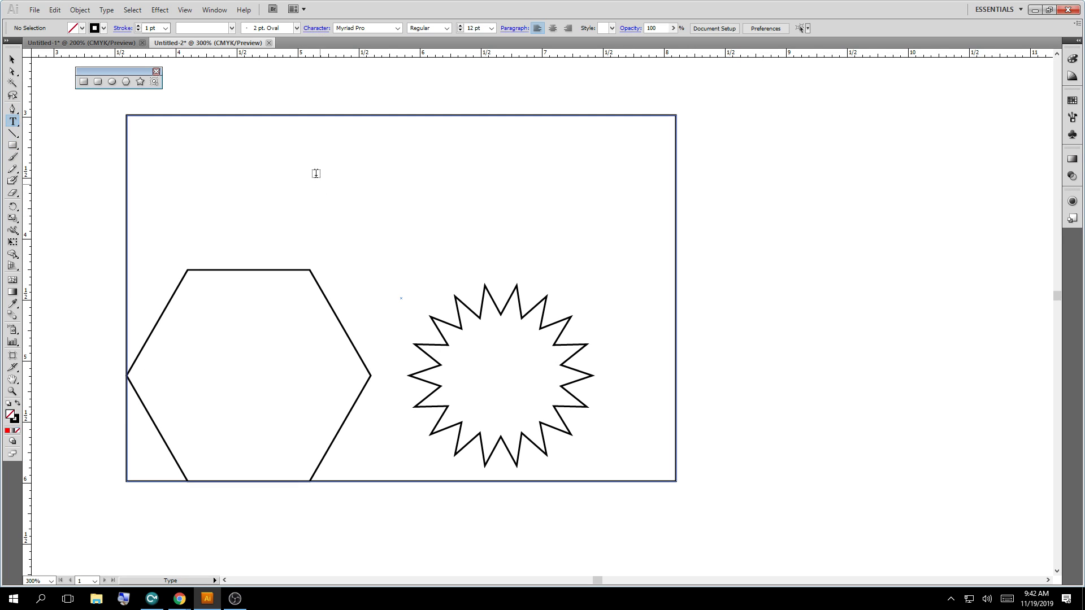
pyautogui.click(238, 167)
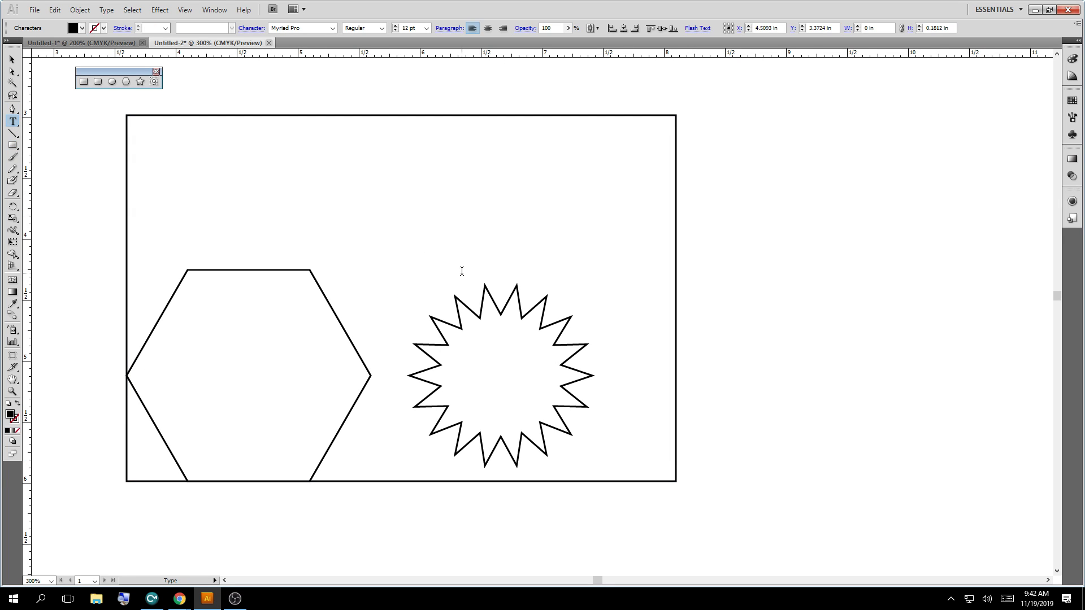
pyautogui.write('Mr.Truss is')
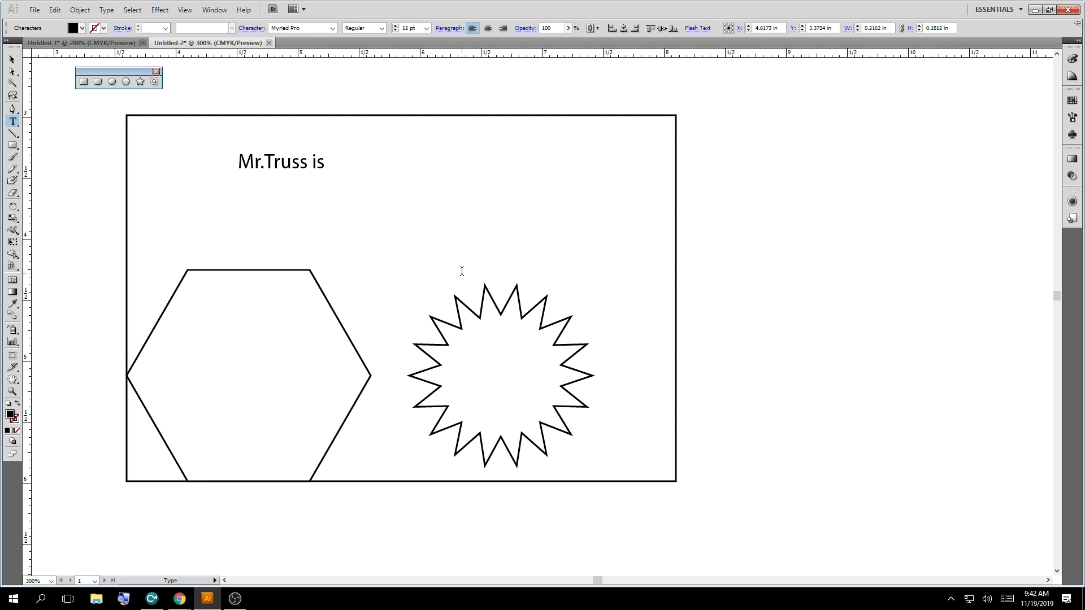
pyautogui.write(' Great !')
# Select the whole text line and try the Rosewood Std and Segoe UI Symbol fonts on it
pyautogui.moveTo(242, 160); pyautogui.dragTo(431, 147)
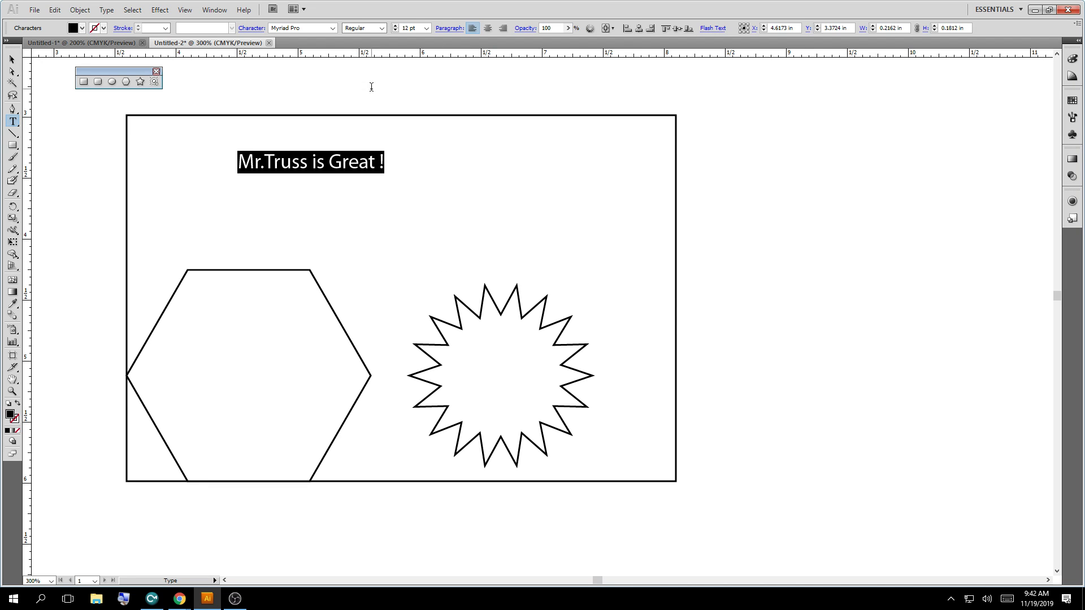
pyautogui.click(332, 28)
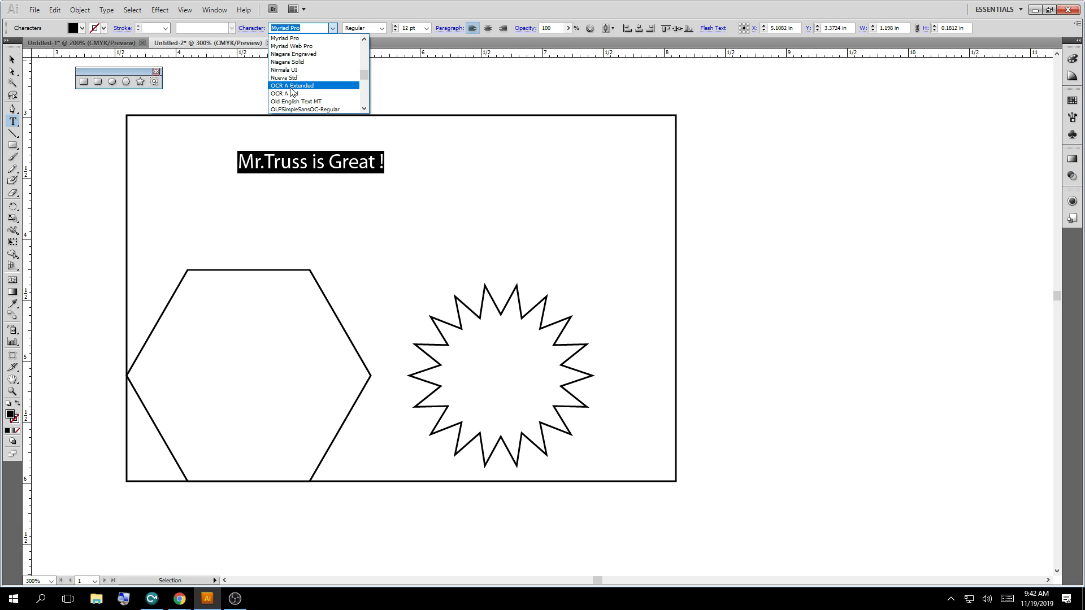
pyautogui.scroll(-5, 293, 90)
pyautogui.scroll(-3, 293, 90)
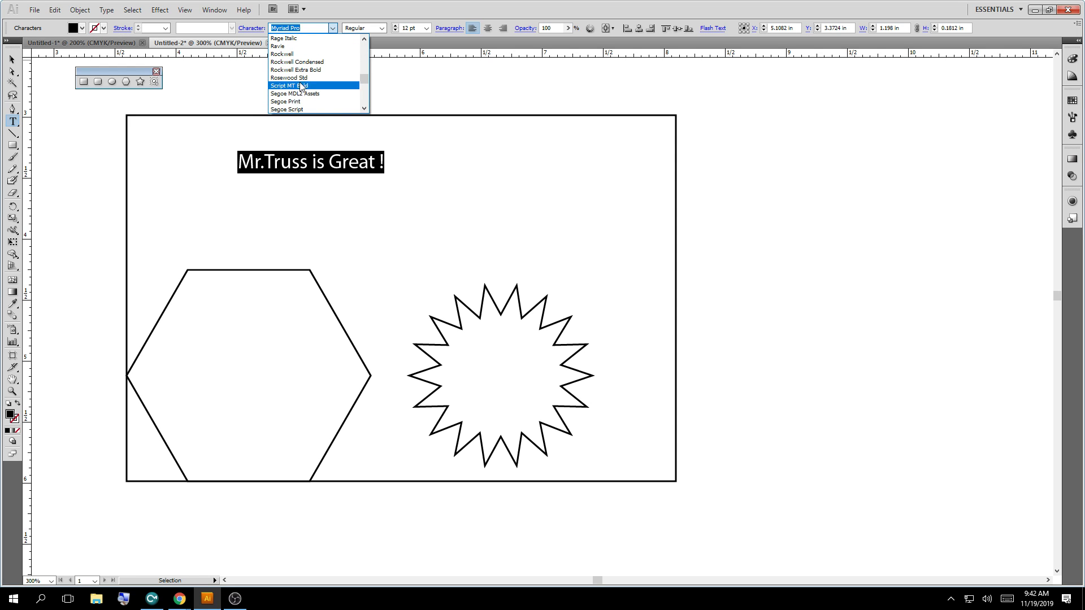
pyautogui.click(304, 80)
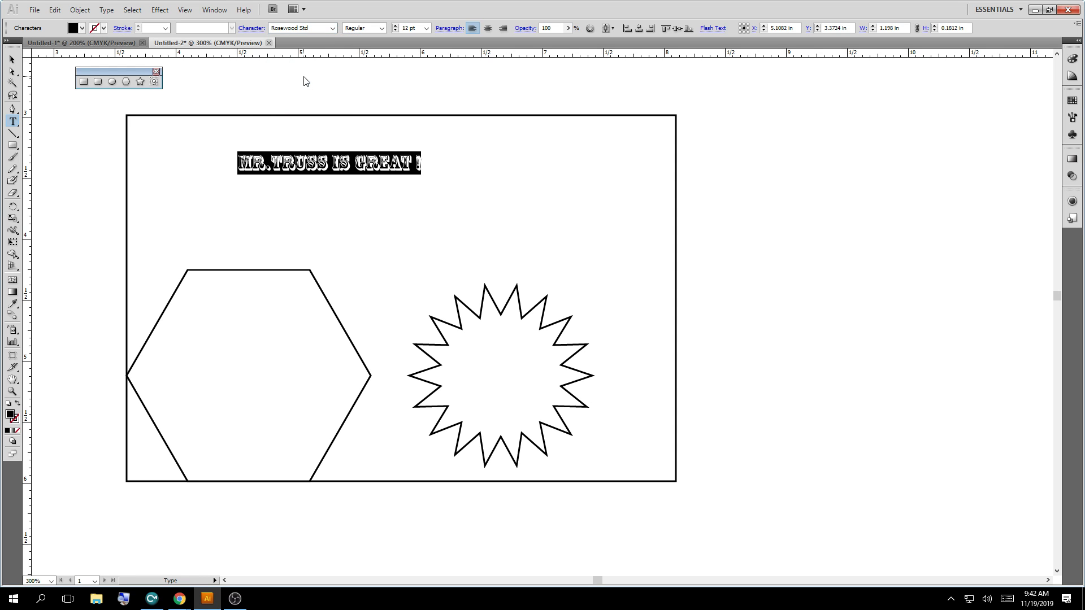
pyautogui.click(333, 29)
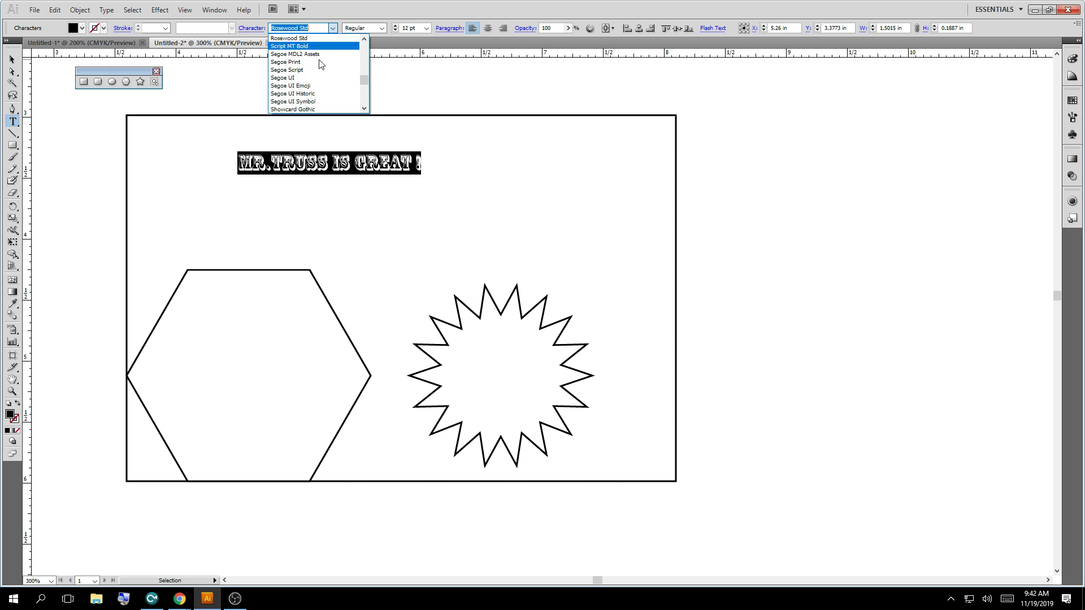
pyautogui.click(308, 102)
# Try the Playbill and Palatino Linotype fonts on the selected text line
pyautogui.click(333, 29)
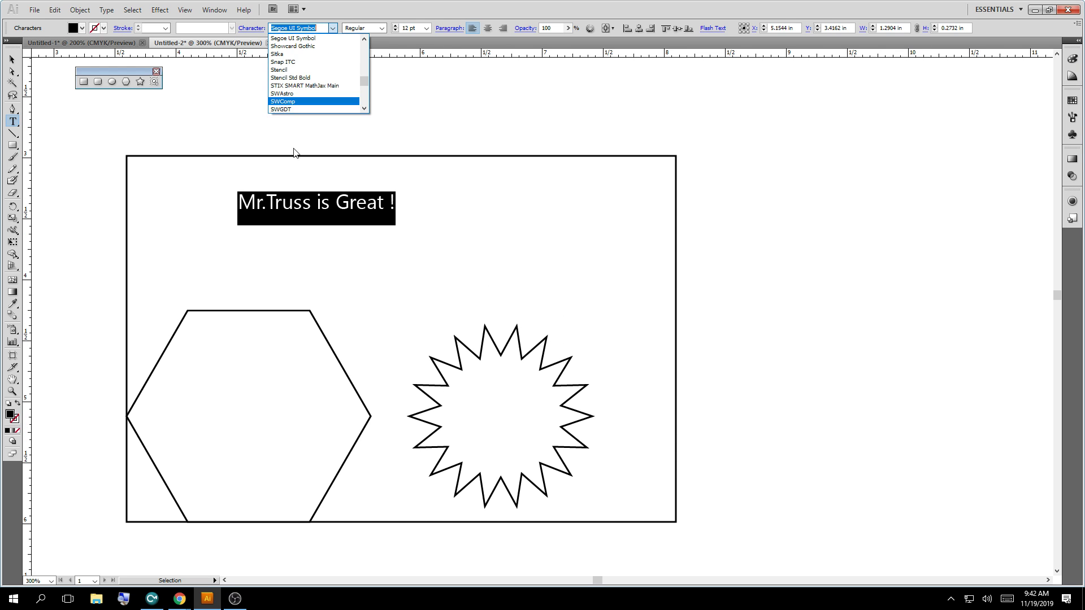
pyautogui.scroll(6, 297, 72)
pyautogui.click(294, 69)
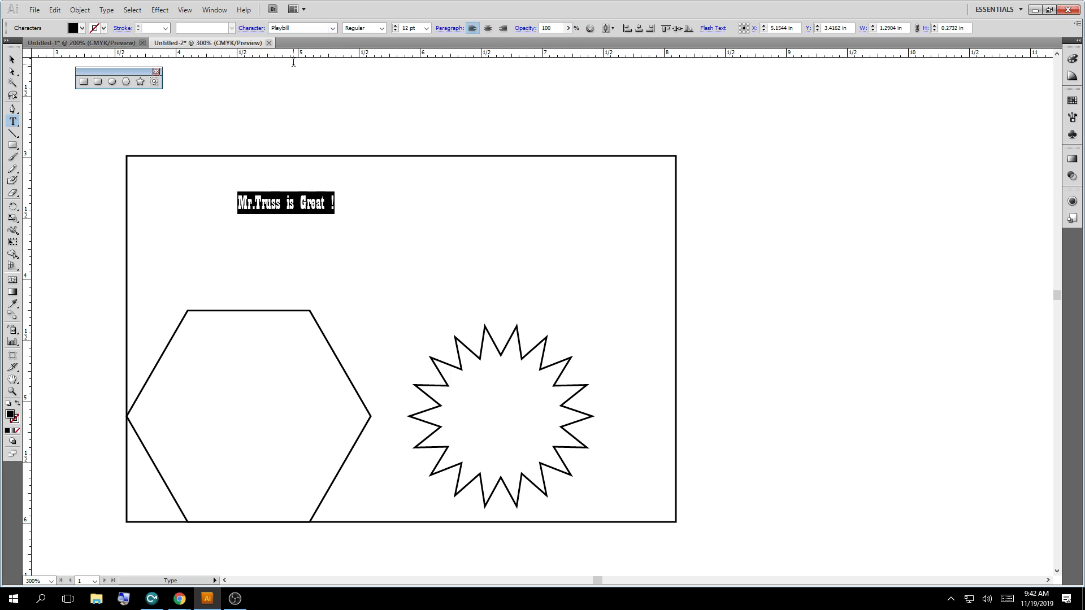
pyautogui.click(332, 28)
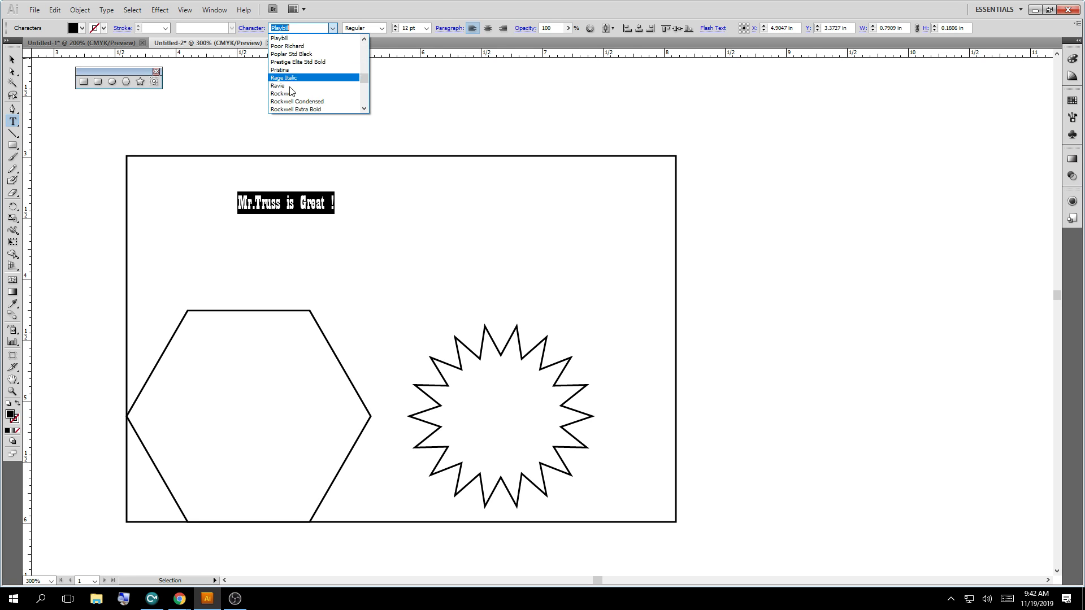
pyautogui.click(292, 54)
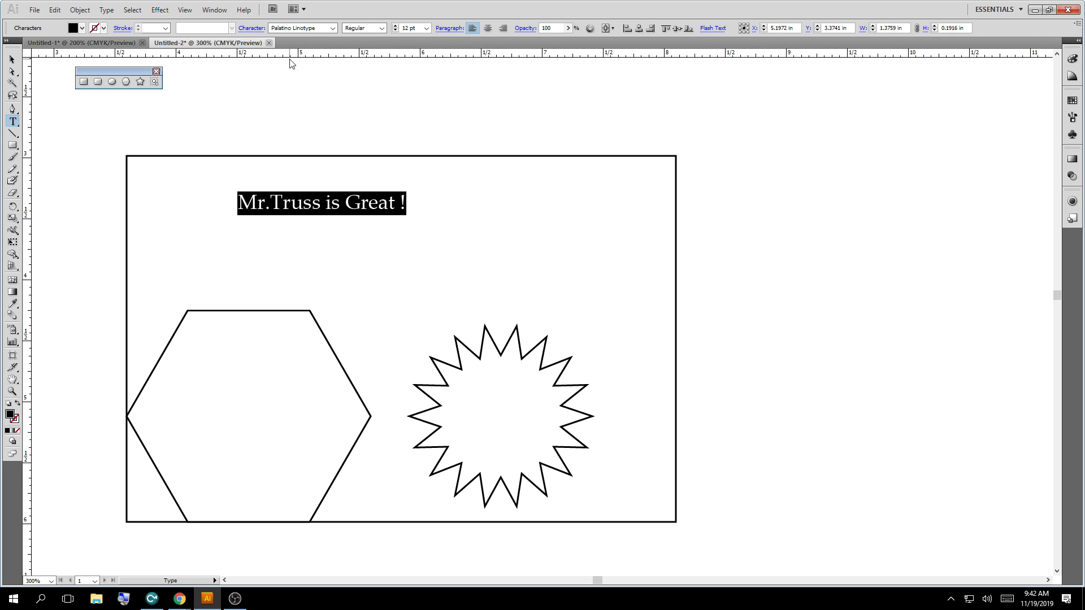
# Step through the available fonts, including Wide Latin and Viner Hand ITC, and set the text line to Vivaldi Italic
pyautogui.click(323, 28)
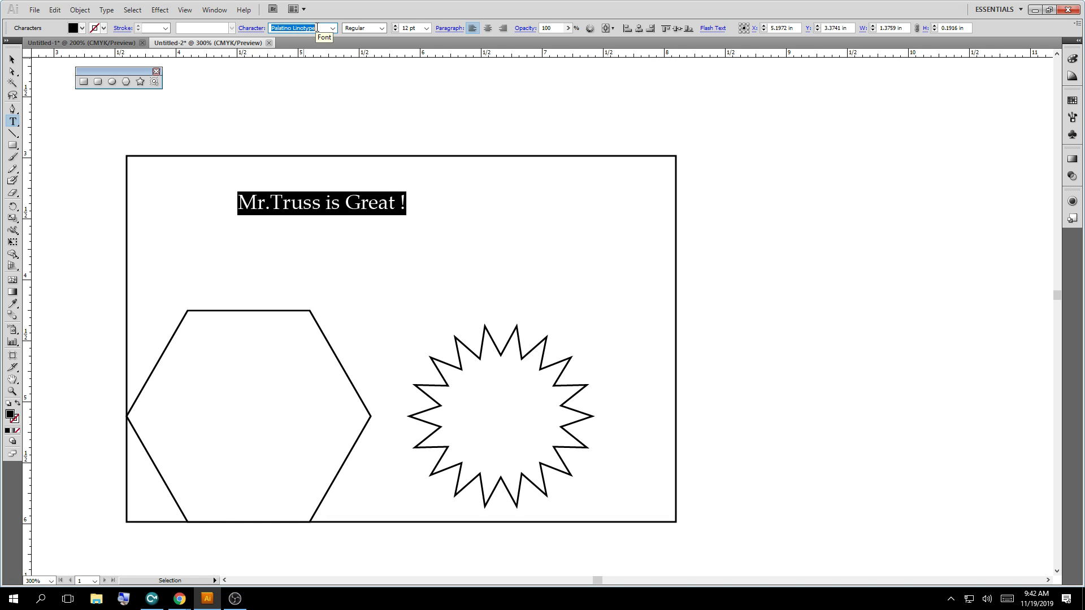
pyautogui.press('Up')
pyautogui.press('Up')
pyautogui.press('Up')
pyautogui.press('Up')
pyautogui.press('Up')
pyautogui.press('Up')
pyautogui.press('Up')
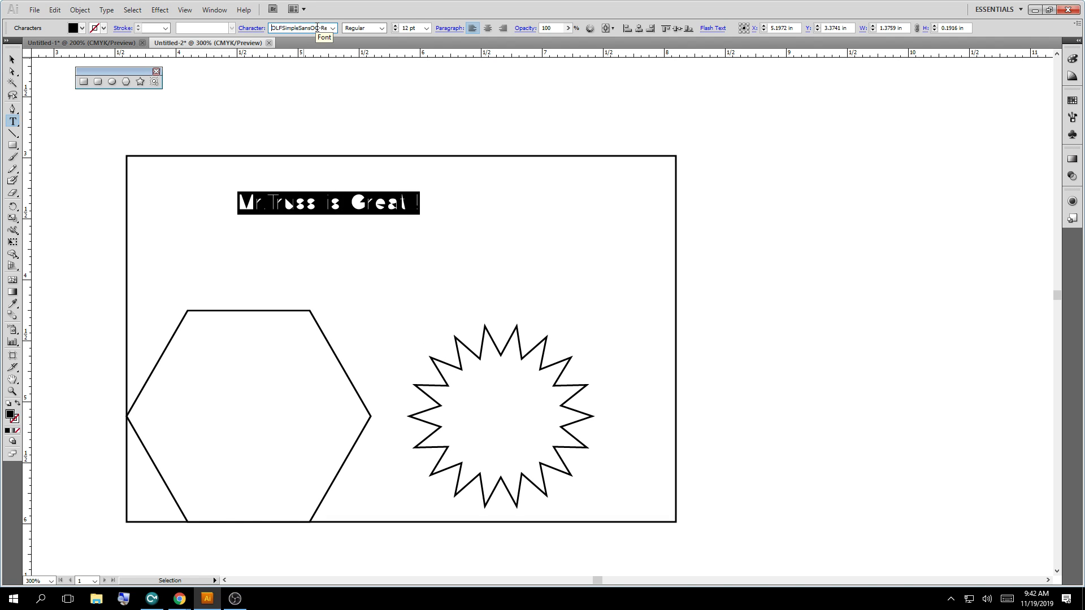
pyautogui.press('Up')
pyautogui.press('Up')
pyautogui.press('Up')
pyautogui.press('Up')
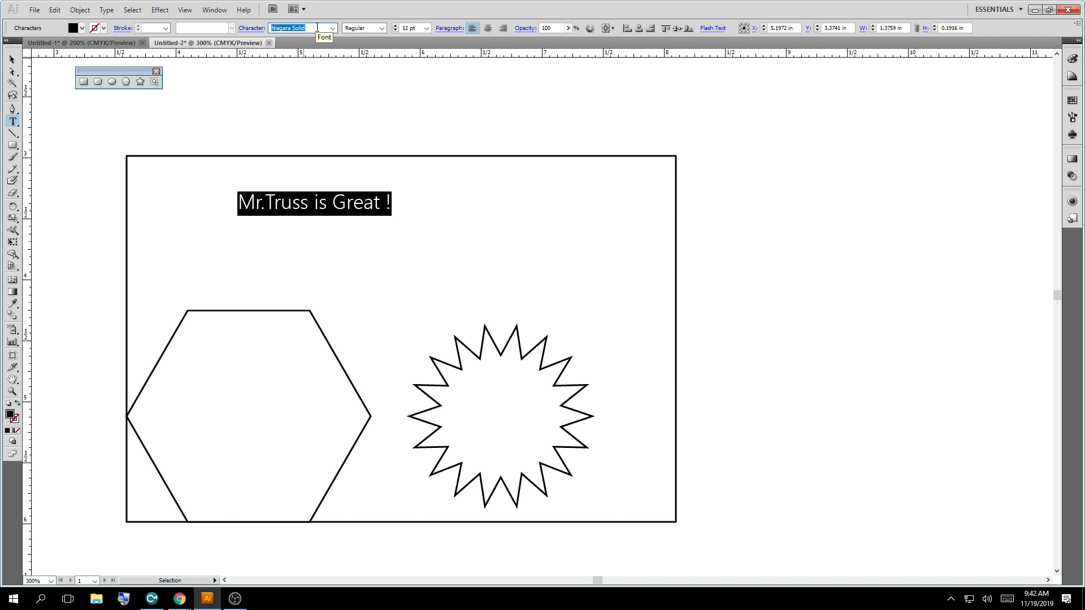
pyautogui.press('Up')
pyautogui.press('Up')
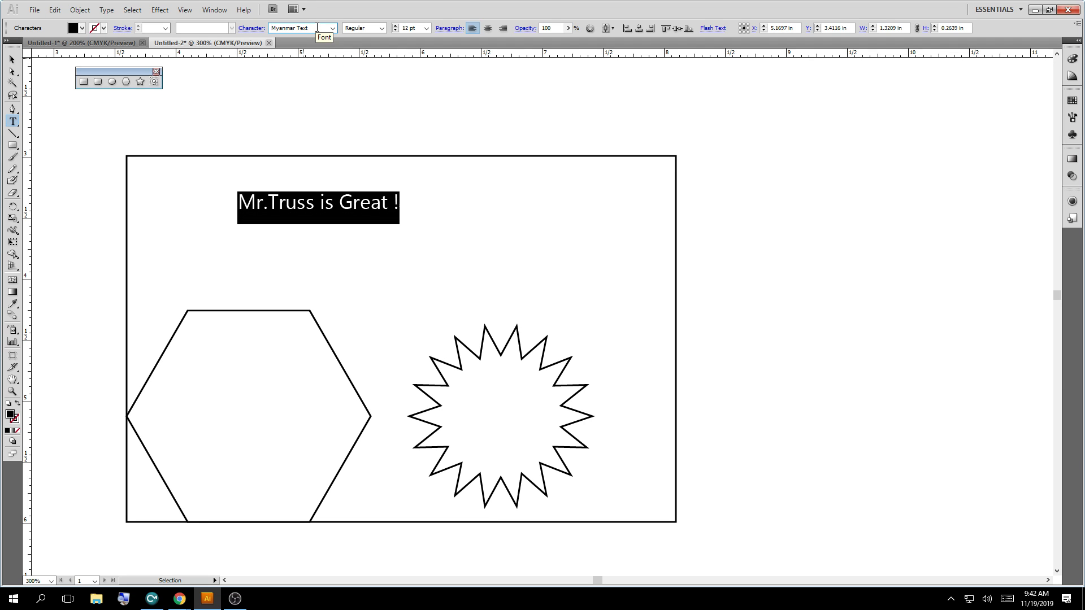
pyautogui.press('Up')
pyautogui.press('Up')
pyautogui.press('Up')
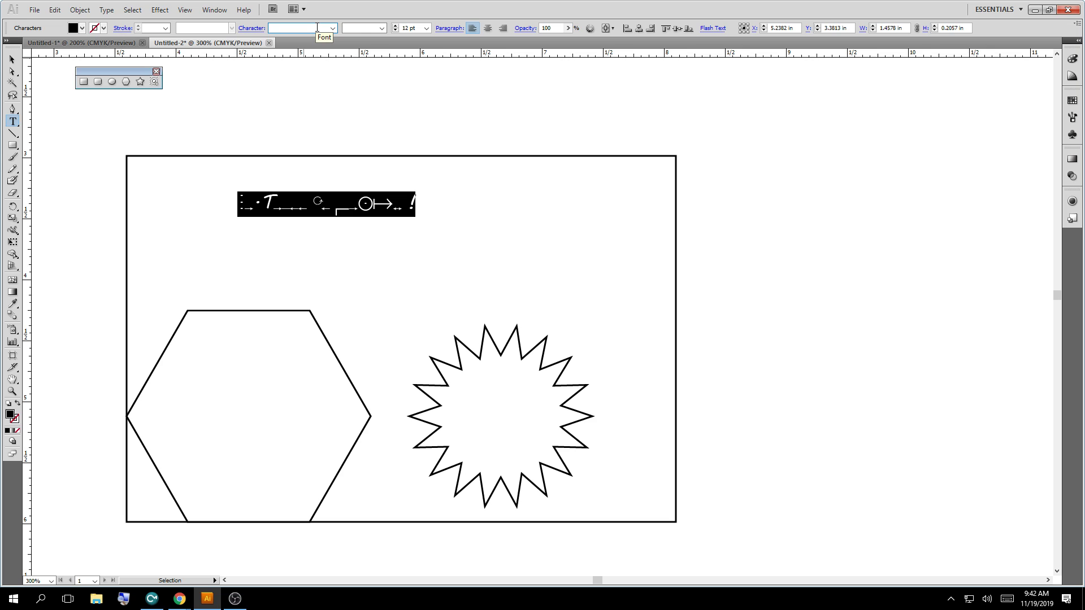
pyautogui.press('Up')
pyautogui.press('Up')
pyautogui.press('Up')
pyautogui.press('Up')
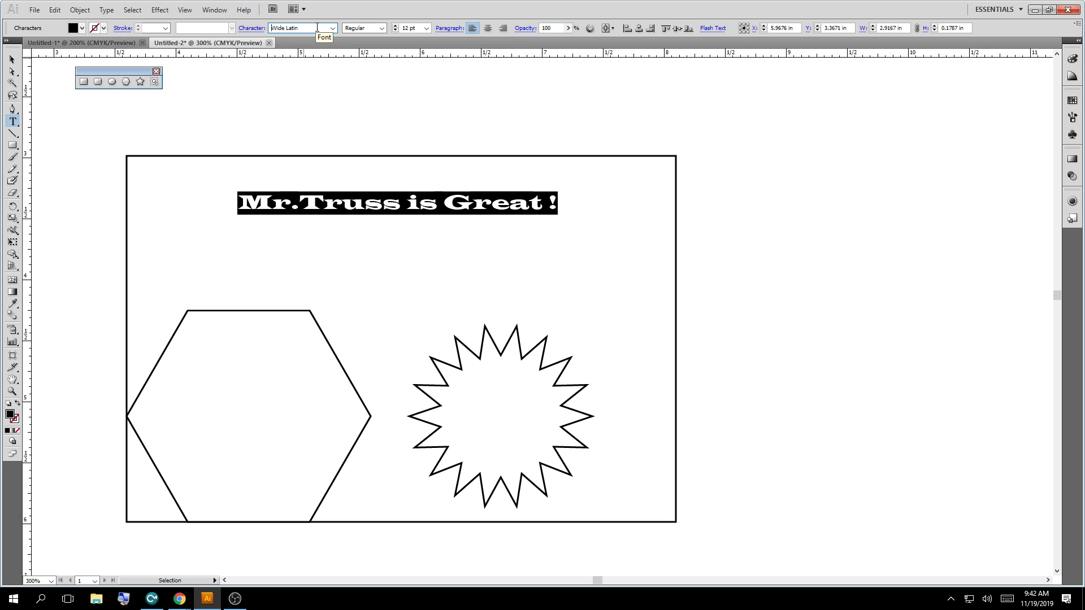
pyautogui.press('Up')
pyautogui.press('Up')
pyautogui.press('Up')
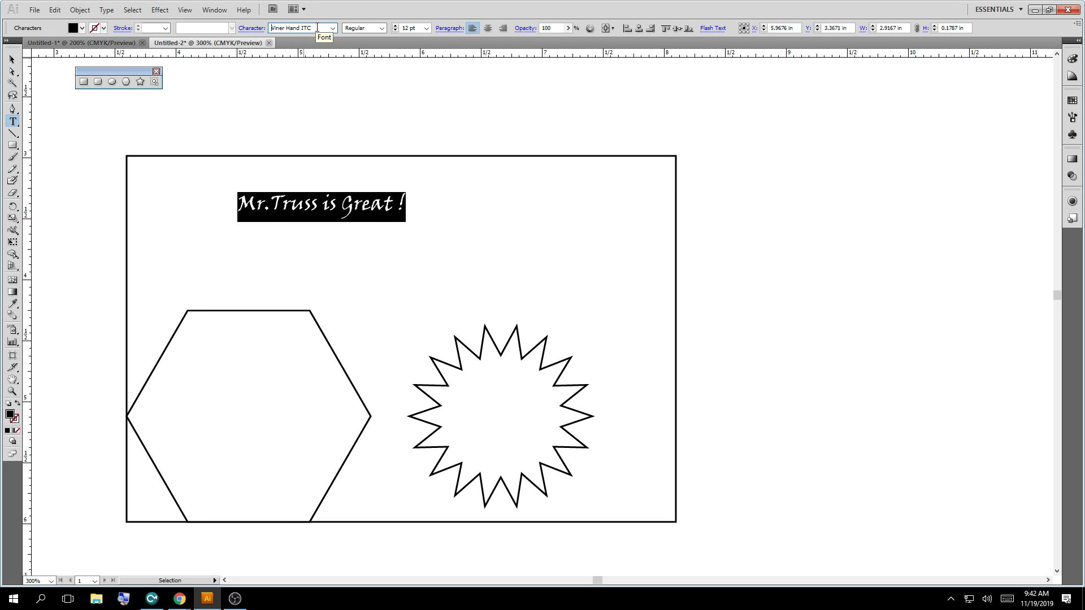
pyautogui.press('Down')
pyautogui.press('Up')
pyautogui.press('Down')
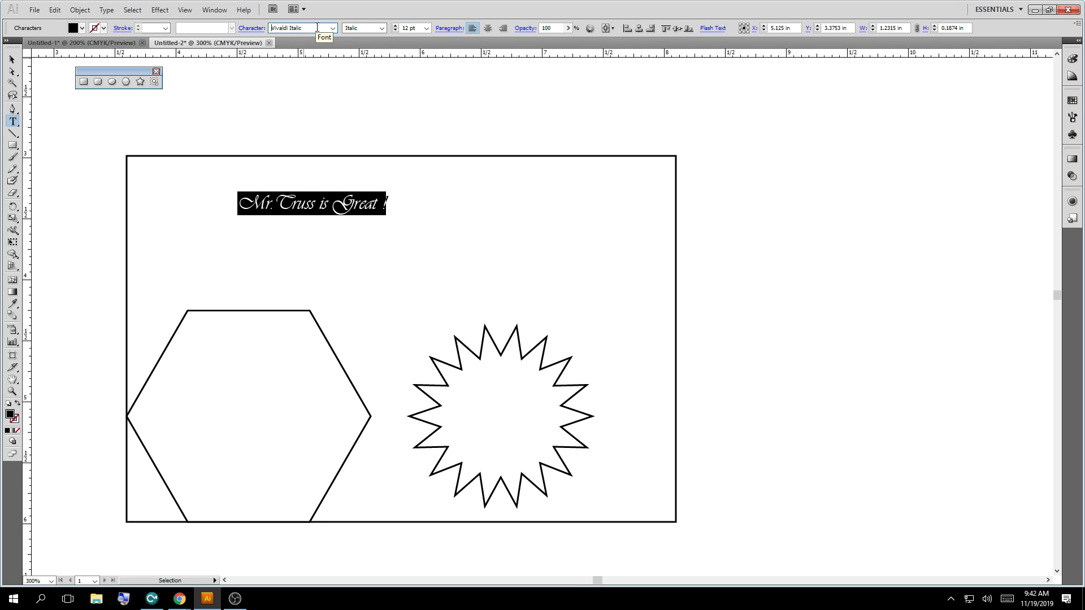
# Enlarge the text line to about 3.66 x 0.56 in and place it inside the rectangle along its upper edge
pyautogui.click(13, 60)
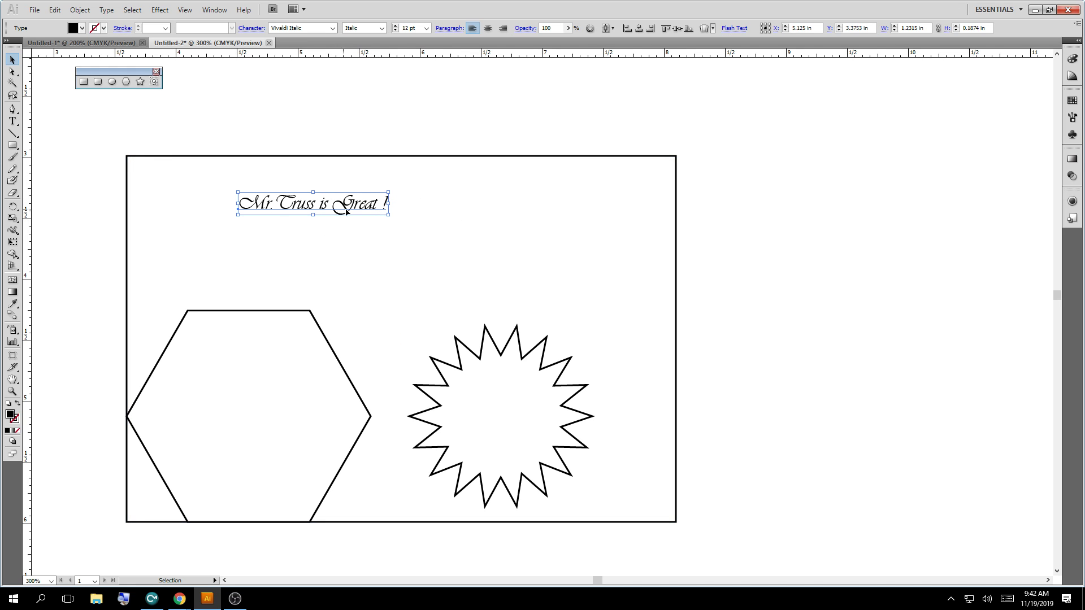
pyautogui.moveTo(389, 217); pyautogui.dragTo(688, 387)
pyautogui.moveTo(574, 219); pyautogui.dragTo(462, 198)
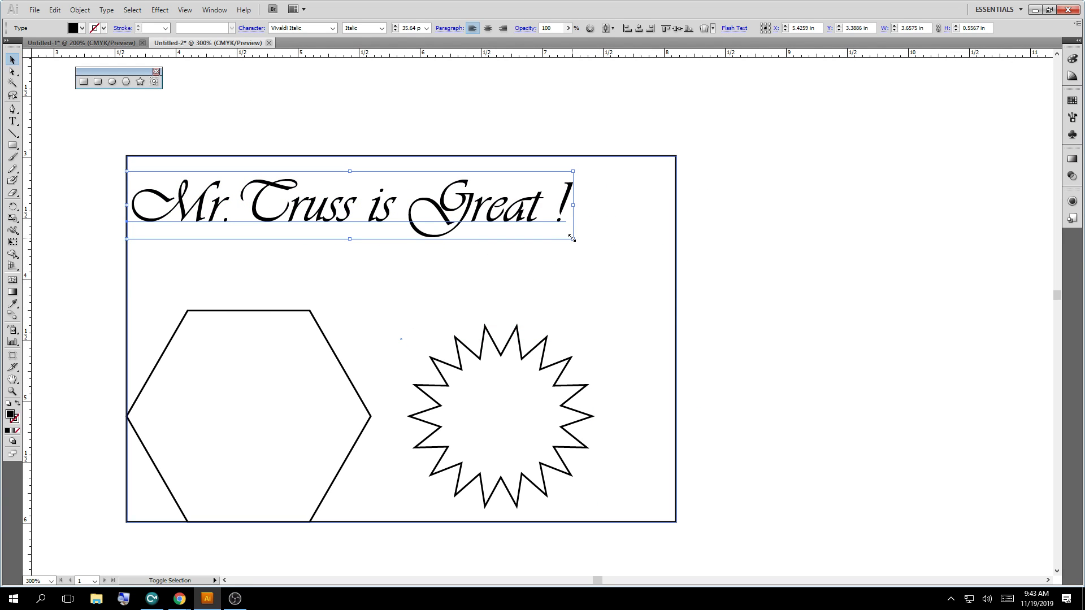
# Enlarge the text line to about 4.35 x 0.66 in and nudge it slightly right to even its spacing inside the rectangle
pyautogui.moveTo(573, 239); pyautogui.dragTo(656, 282)
pyautogui.click(739, 276)
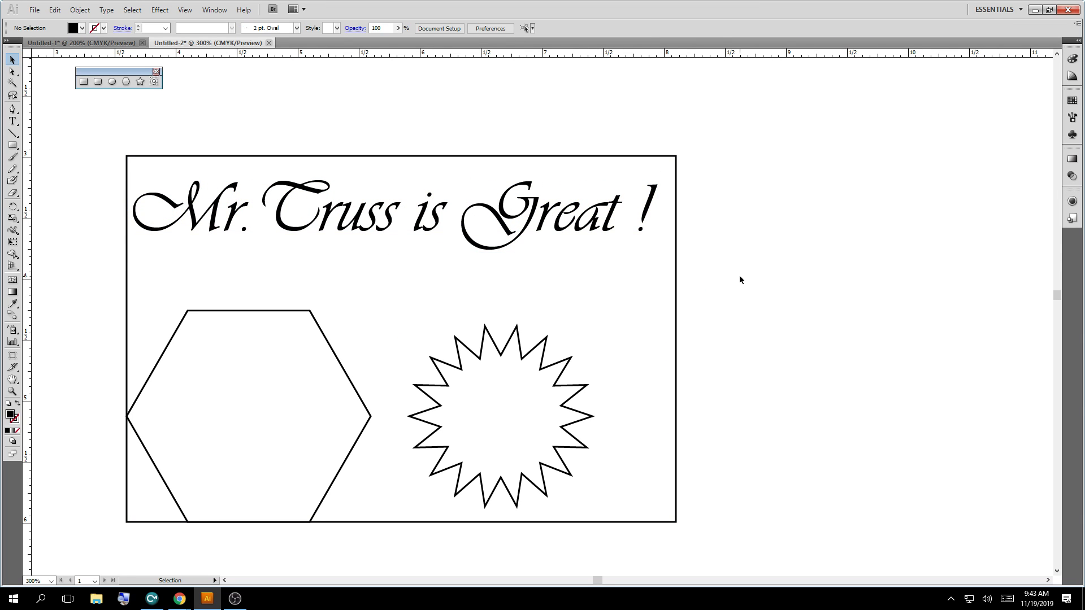
pyautogui.click(581, 240)
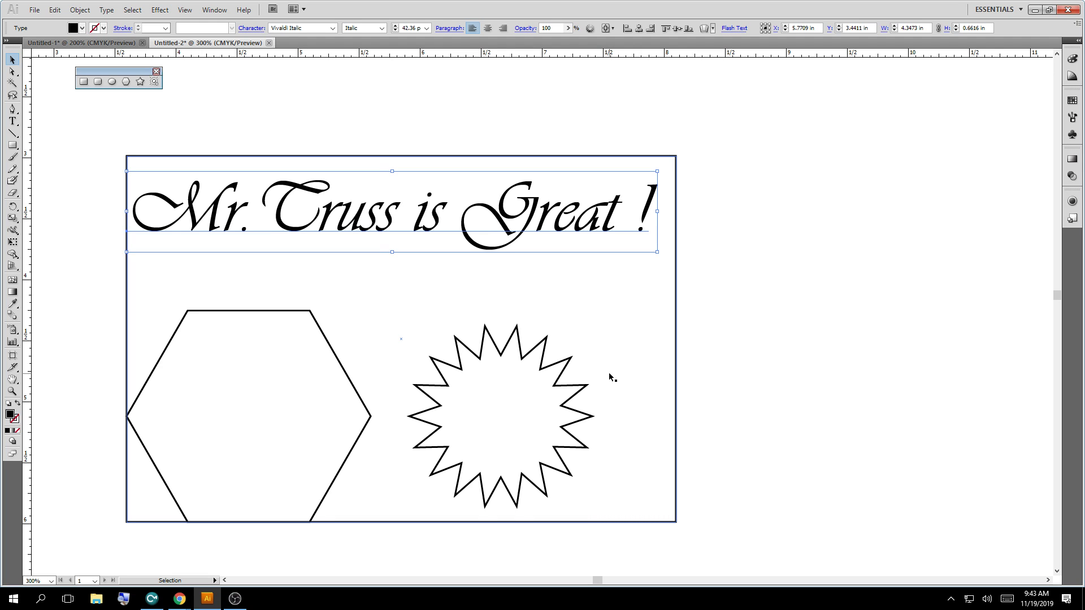
pyautogui.press('Right')
pyautogui.press('Right')
pyautogui.press('Right')
pyautogui.press('Right')
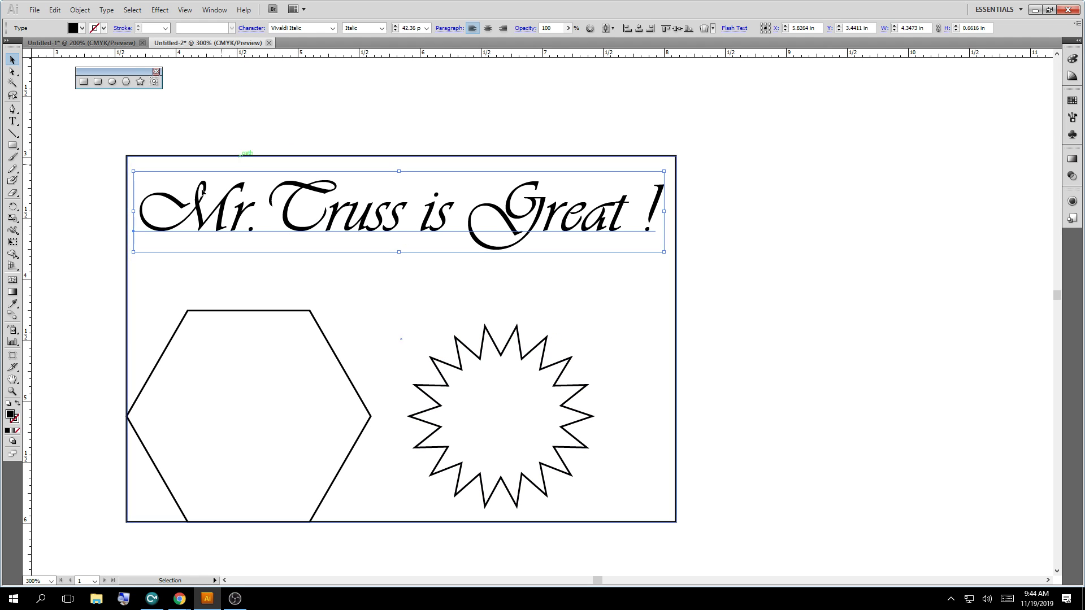
# Convert the text line to outlines
pyautogui.click(104, 10)
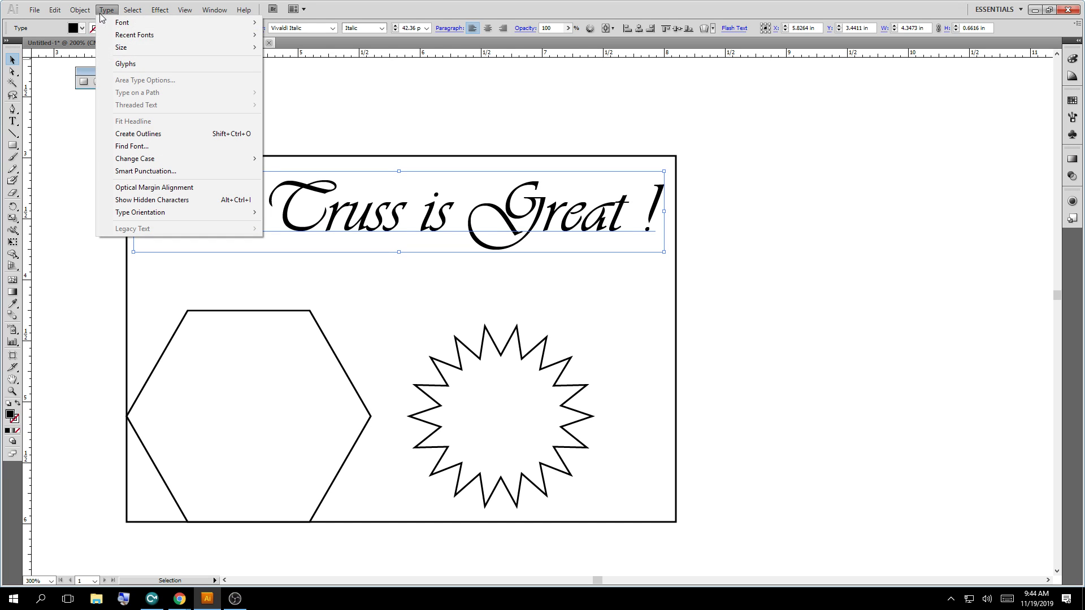
pyautogui.click(176, 136)
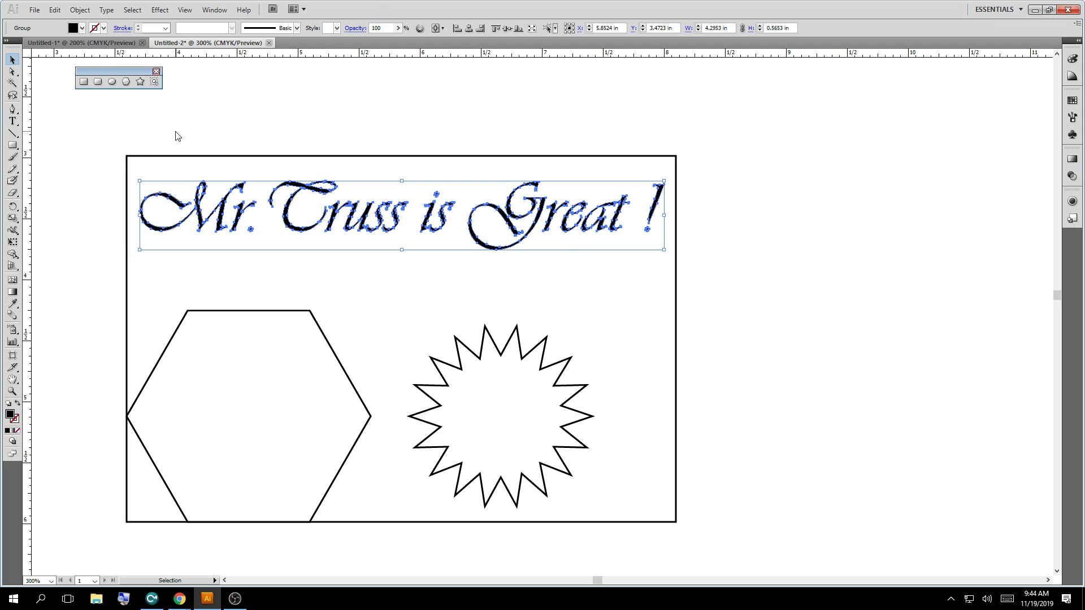
# Try reshaping the first letter r by pulling the anchor point at its arm's end downward, and undo the change
pyautogui.scroll(7, 220, 187)
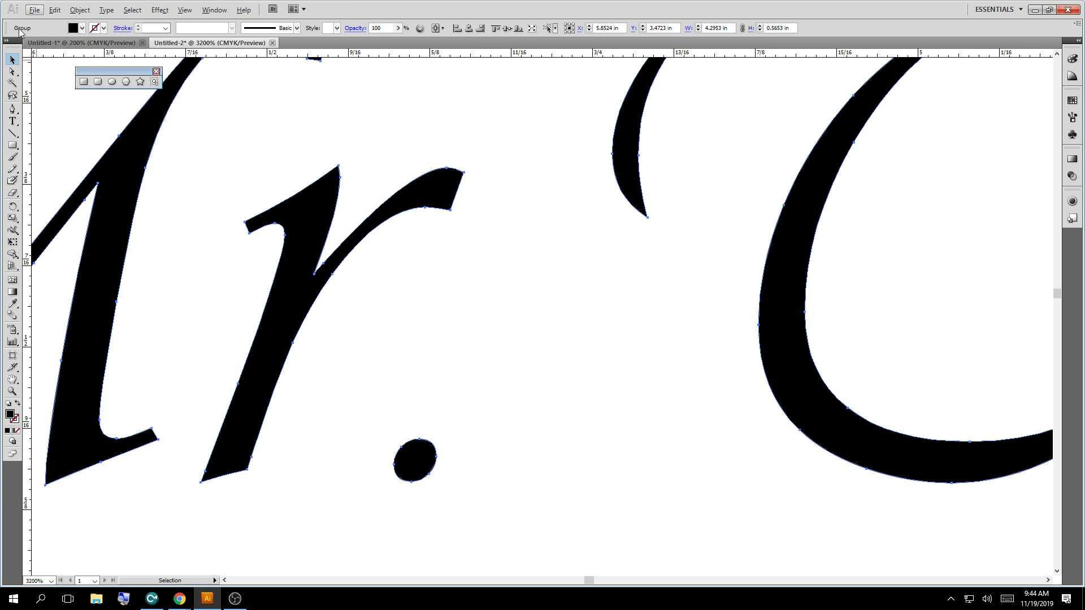
pyautogui.click(12, 72)
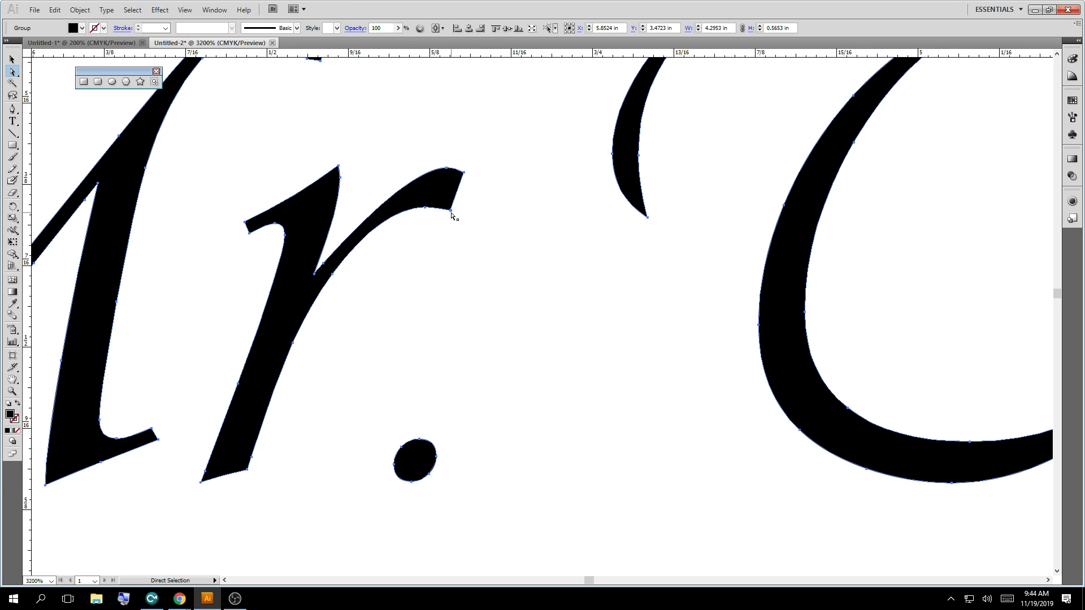
pyautogui.moveTo(452, 215); pyautogui.dragTo(502, 374)
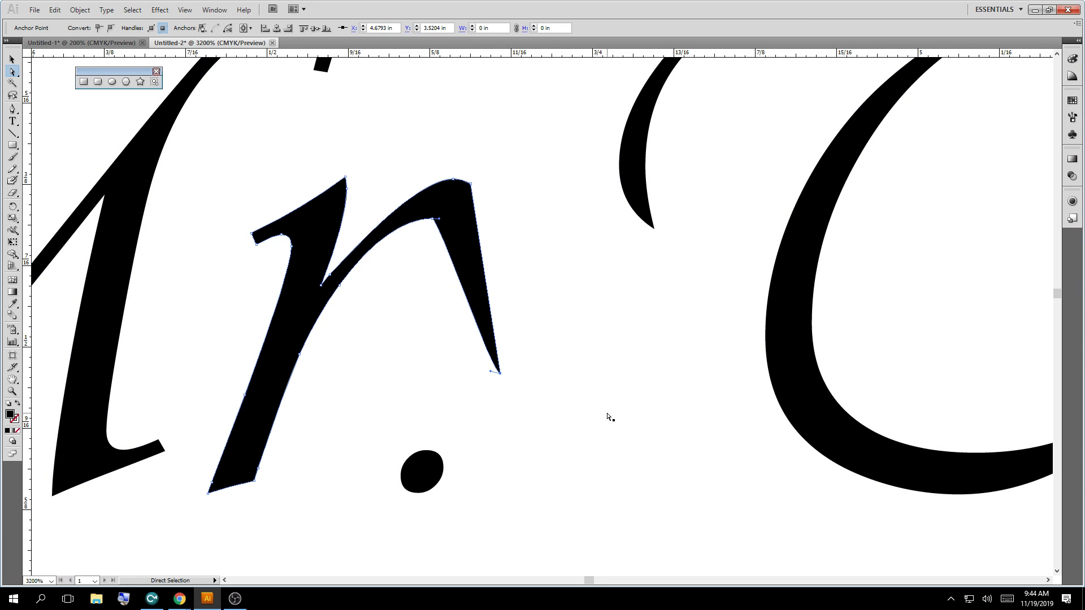
pyautogui.hotkey('ctrl', 'z')
# Try stretching an anchor point of the s in "is" down toward the G, and undo the change
pyautogui.scroll(-1, 678, 417)
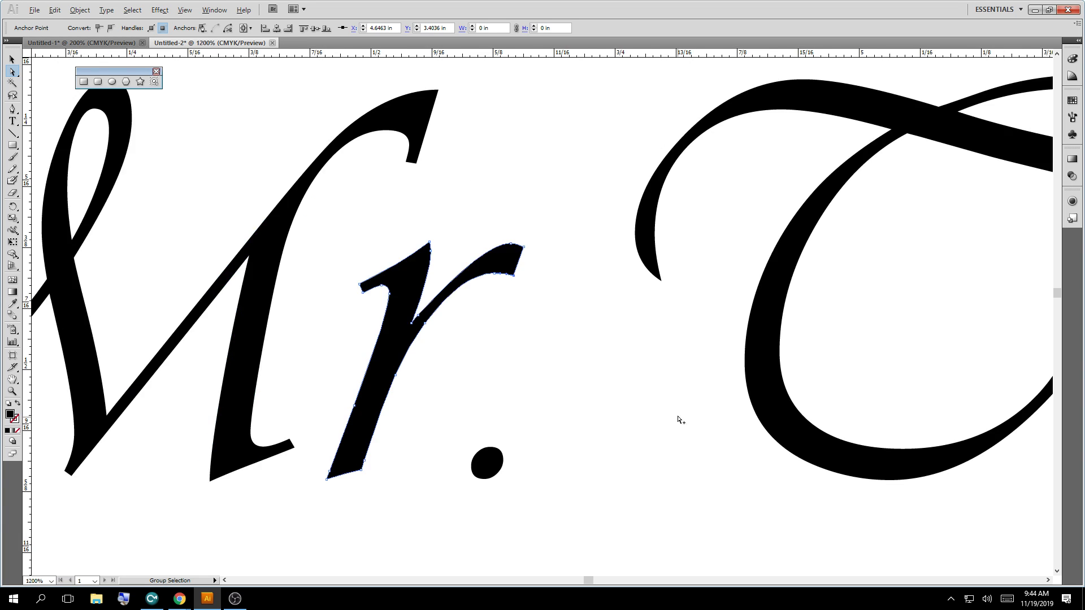
pyautogui.scroll(-1, 667, 390)
pyautogui.scroll(-1, 789, 453)
pyautogui.scroll(1, 848, 413)
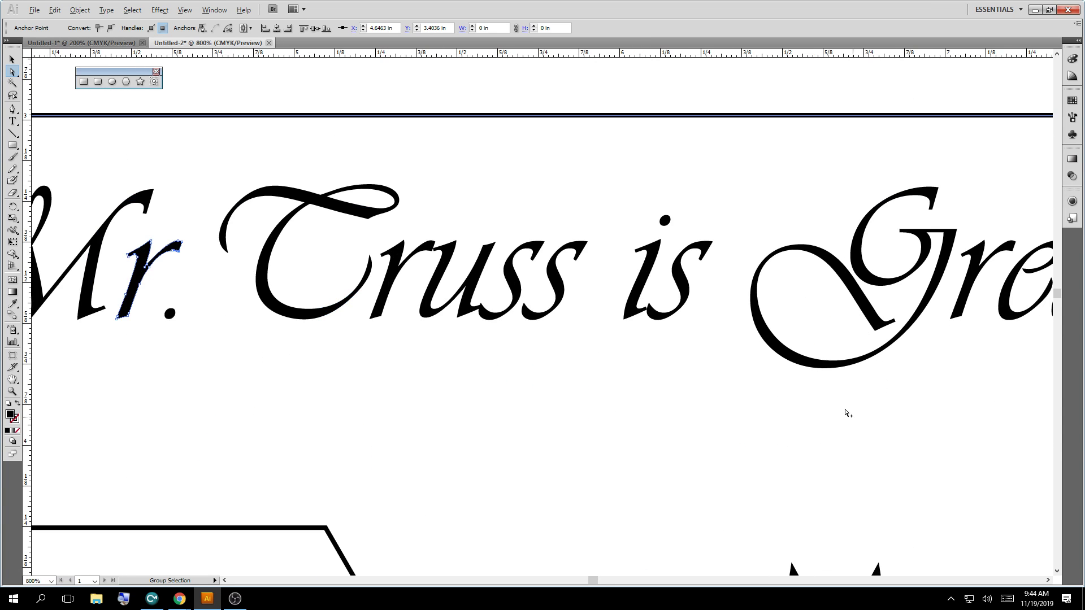
pyautogui.press('alt')
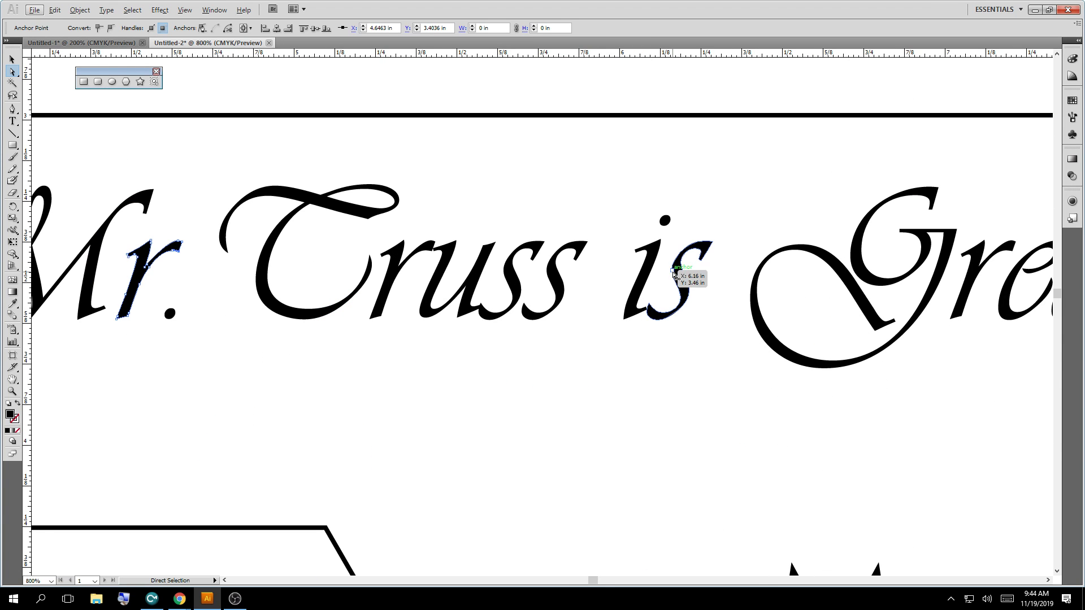
pyautogui.moveTo(685, 275); pyautogui.dragTo(756, 354)
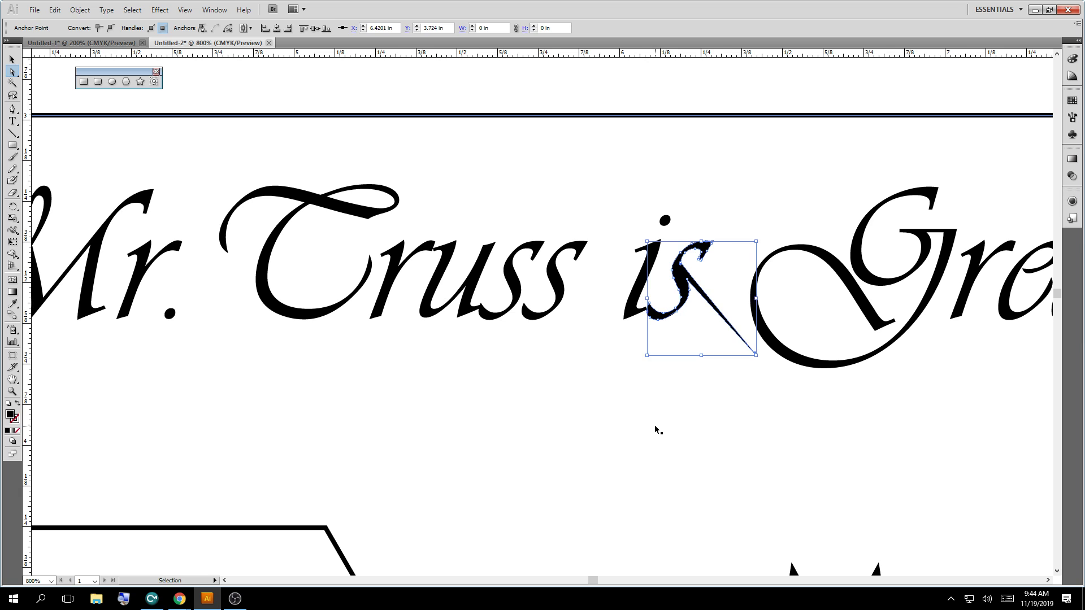
pyautogui.hotkey('ctrl', 'z')
# Try pulling two anchor points of the capital T's inner loop outward, and undo both moves
pyautogui.click(356, 212)
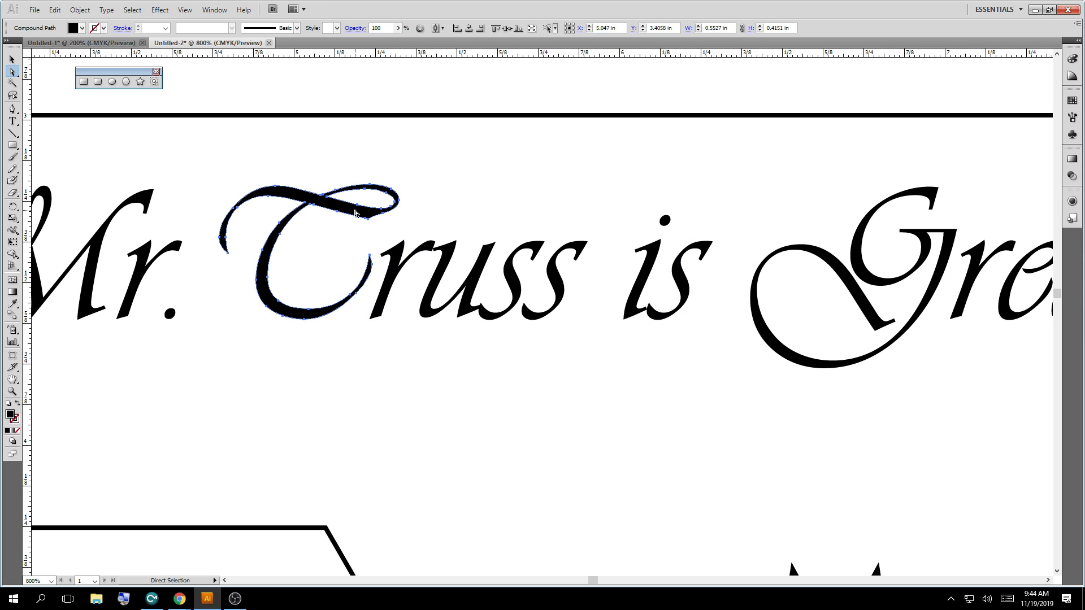
pyautogui.click(358, 209)
pyautogui.moveTo(358, 209); pyautogui.dragTo(488, 91)
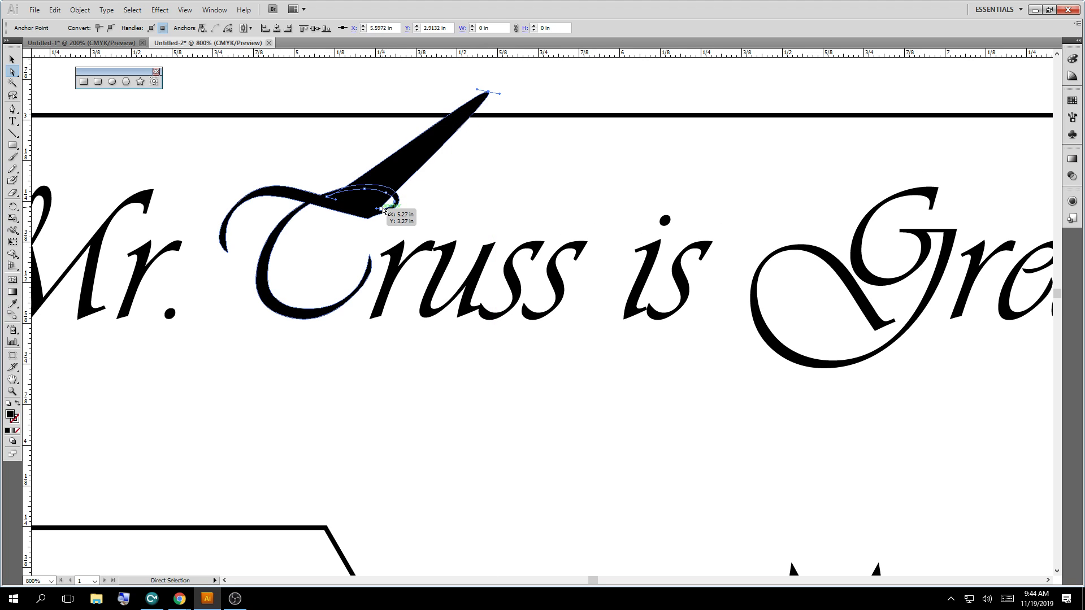
pyautogui.moveTo(377, 208); pyautogui.dragTo(547, 181)
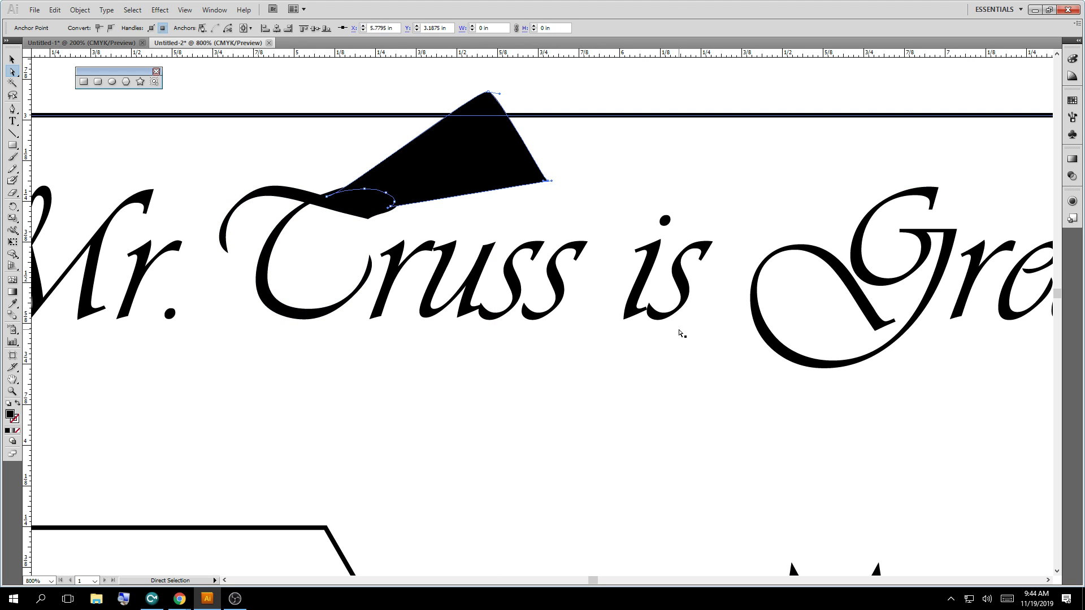
pyautogui.hotkey('ctrl', 'z')
pyautogui.hotkey('ctrl', 'z')
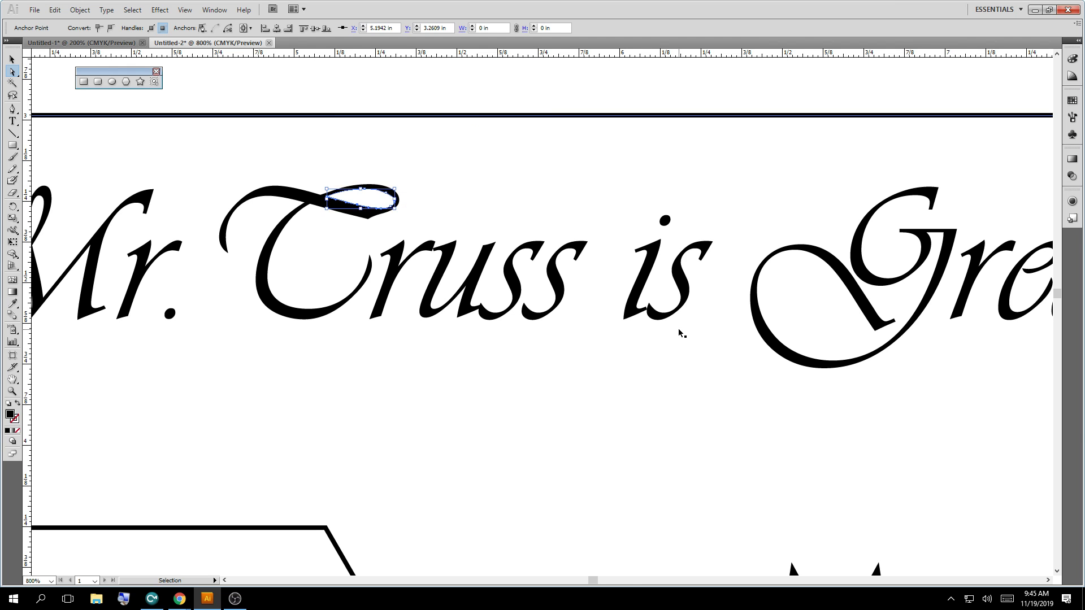
# Draw a second rectangle of about 4.79 x 3.31 in around the whole design, just outside the existing rectangle
pyautogui.hotkey('ctrl', '-')
pyautogui.hotkey('ctrl', '-')
pyautogui.hotkey('ctrl', '-')
pyautogui.hotkey('ctrl', '-')
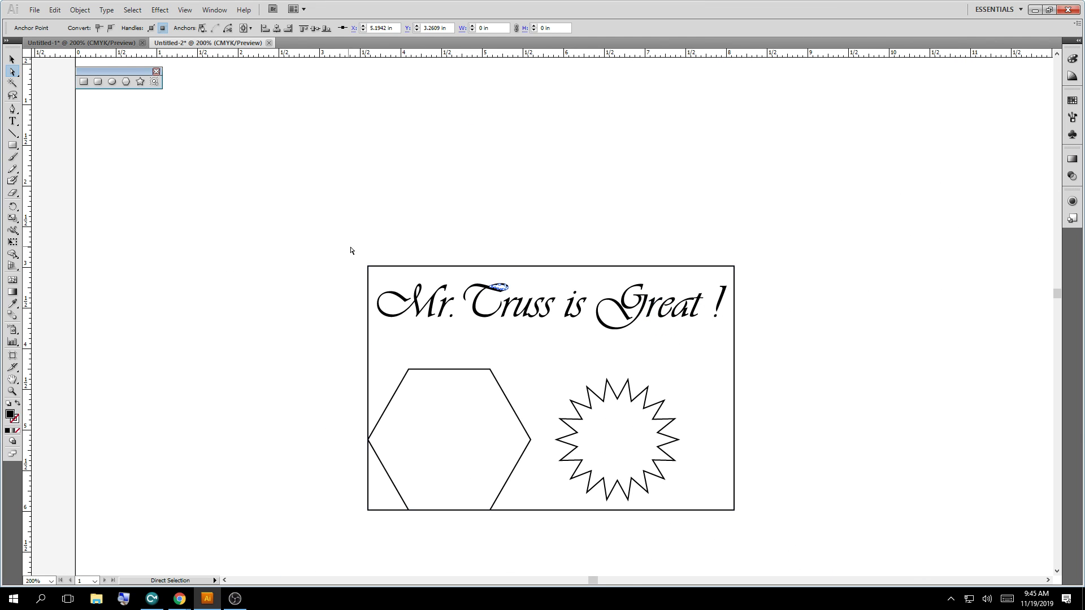
pyautogui.scroll(-3, 565, 293)
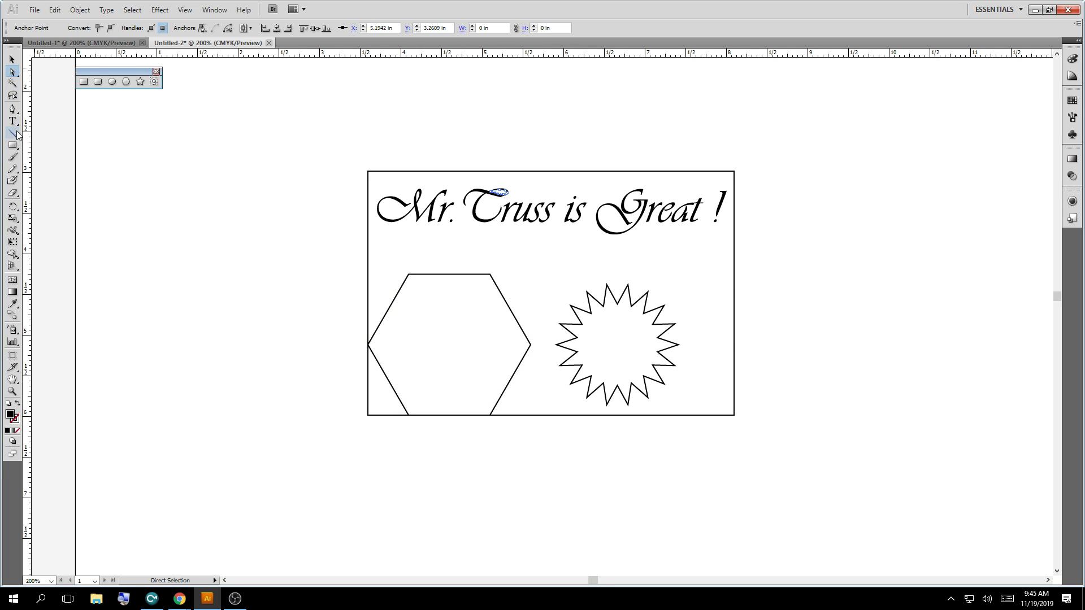
pyautogui.moveTo(12, 145); pyautogui.dragTo(33, 147)
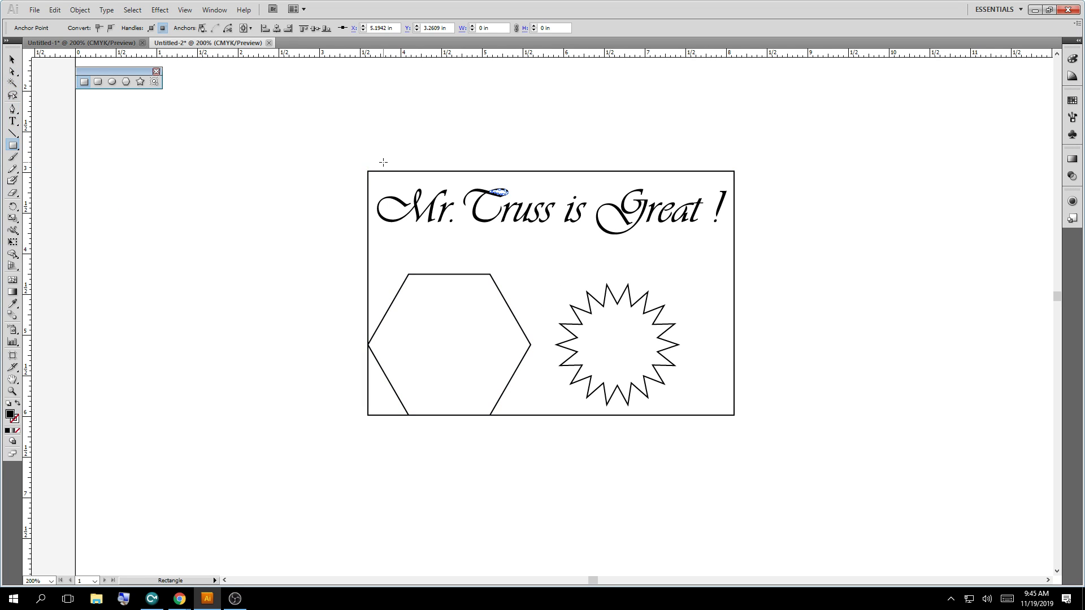
pyautogui.moveTo(356, 161); pyautogui.dragTo(745, 431)
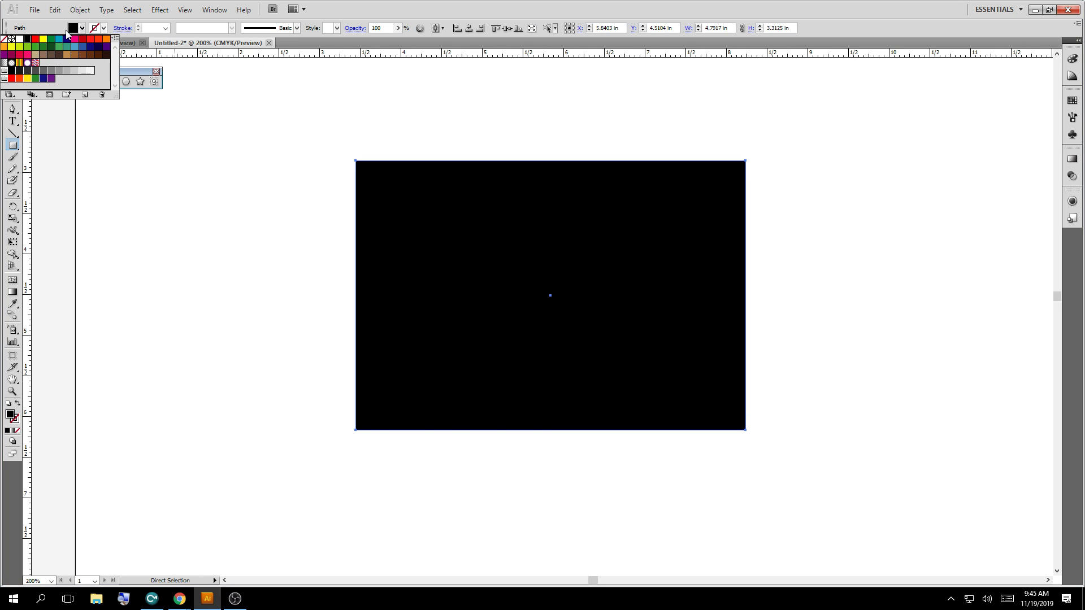
# Remove the new outer rectangle's fill and give it a black stroke
pyautogui.click(74, 29)
pyautogui.click(4, 39)
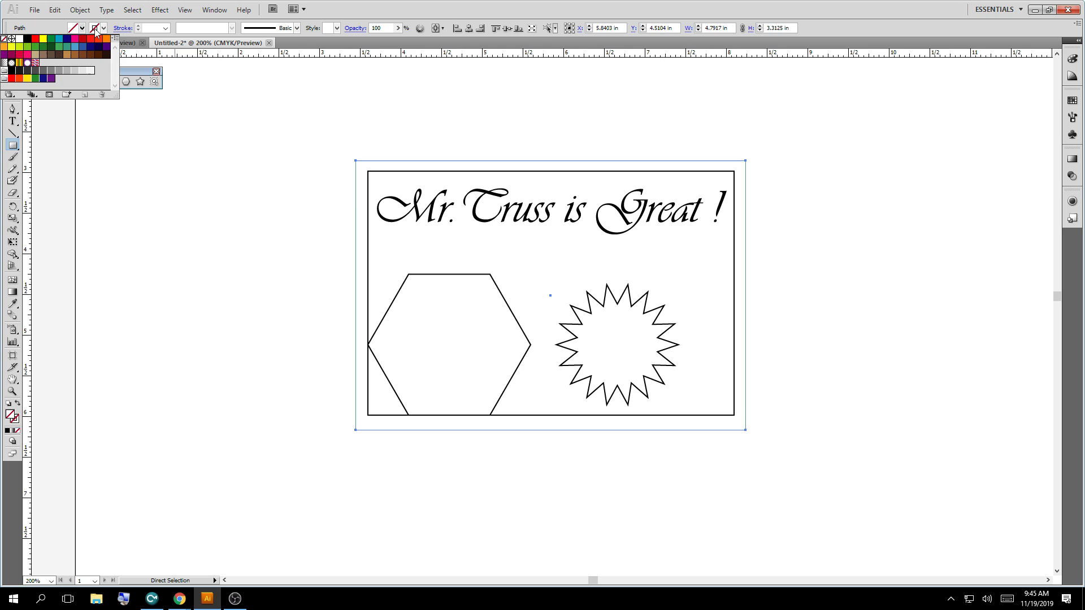
pyautogui.click(104, 31)
pyautogui.click(104, 31)
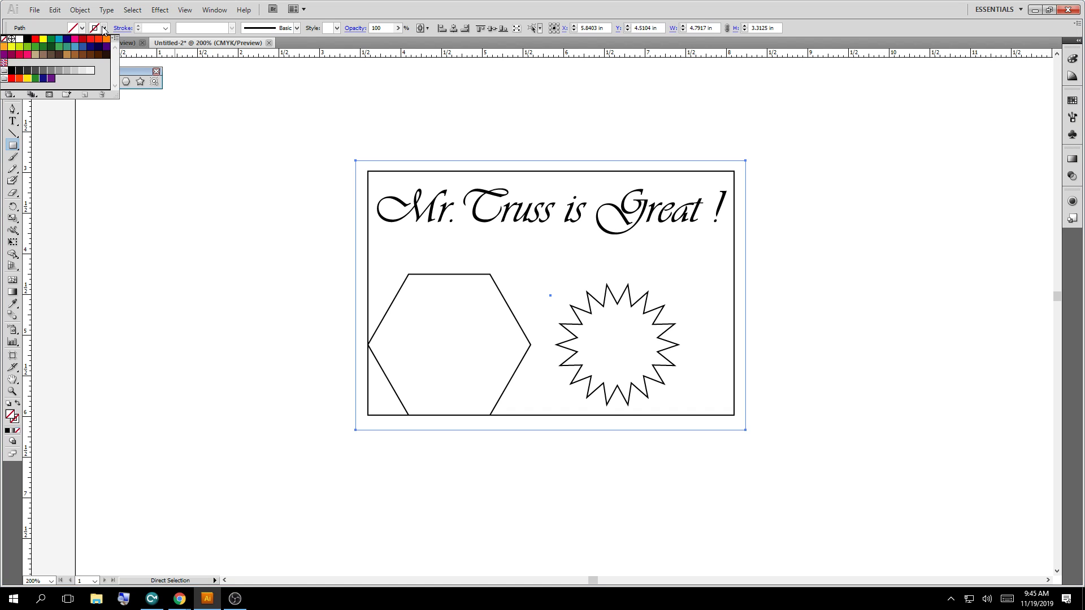
pyautogui.click(32, 43)
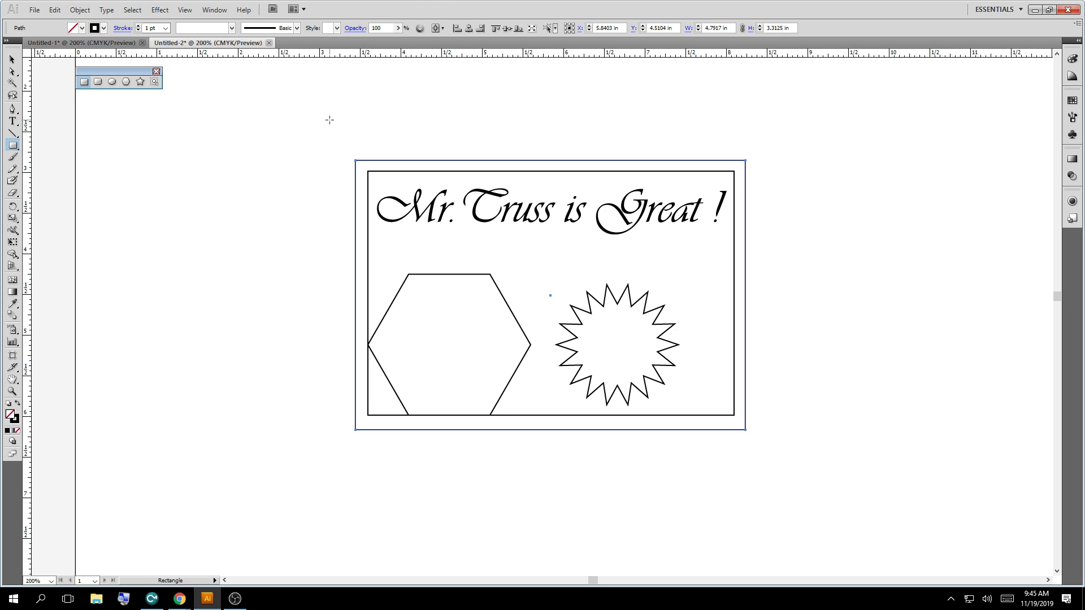
pyautogui.click(297, 129)
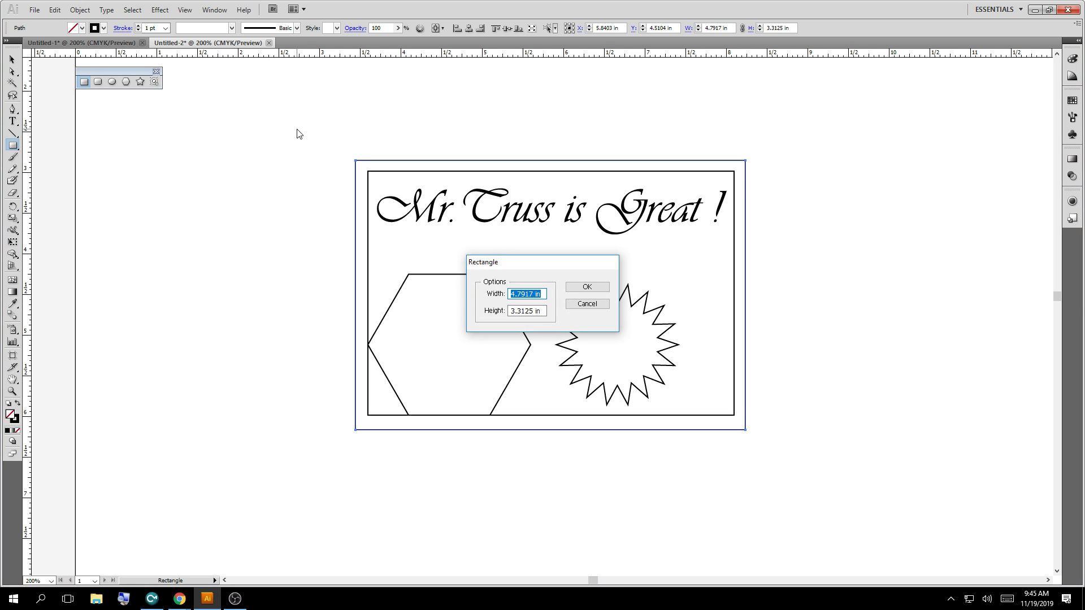
pyautogui.press('Escape')
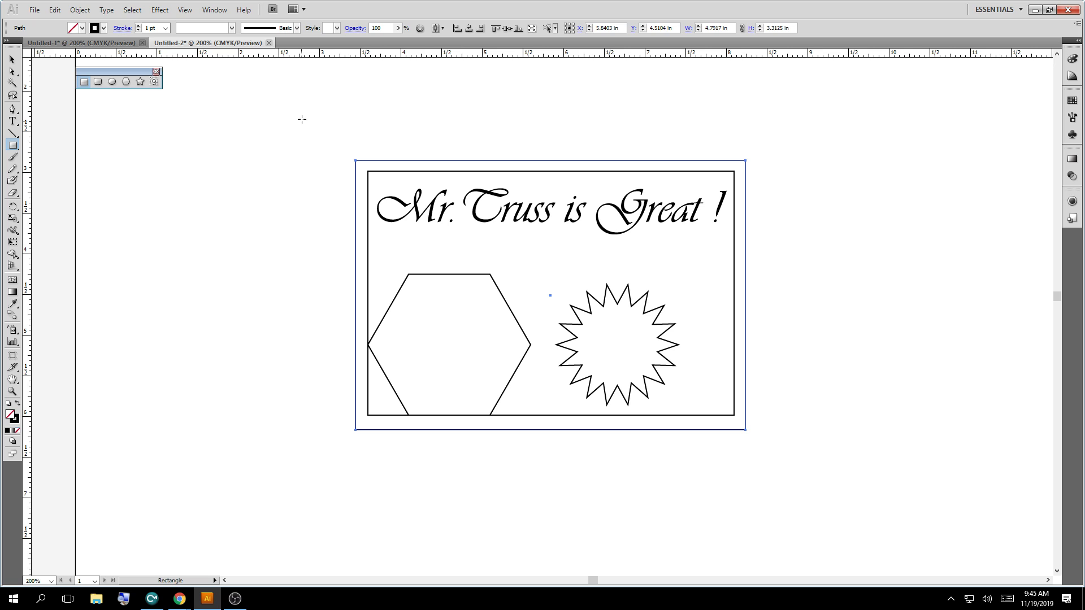
# Select the outlined text, star, hexagon, inner rectangle and outer rectangle one after another to review each object
pyautogui.click(12, 59)
pyautogui.click(633, 212)
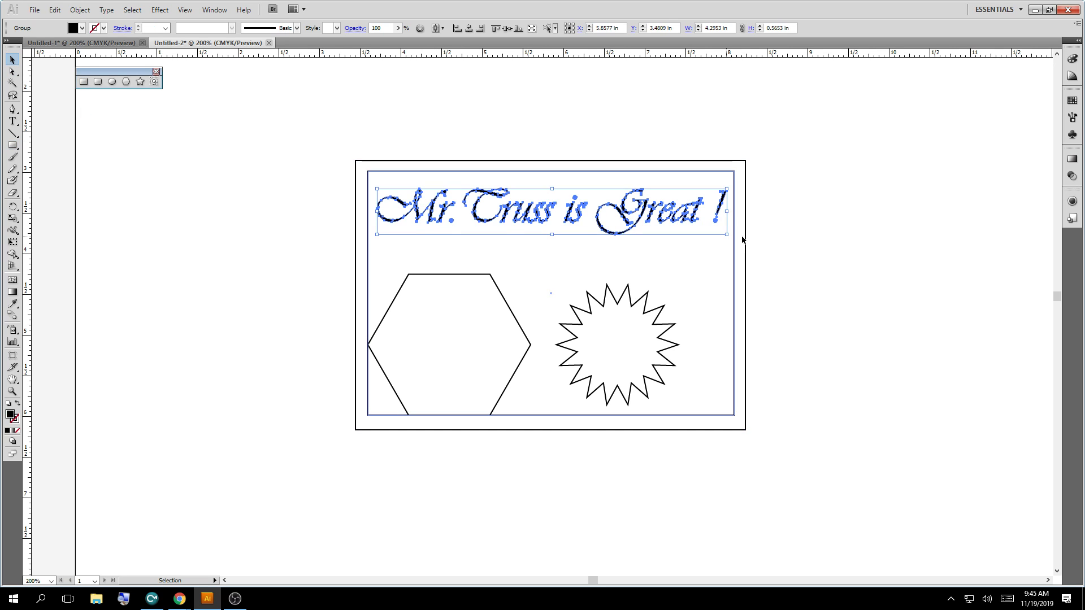
pyautogui.click(802, 277)
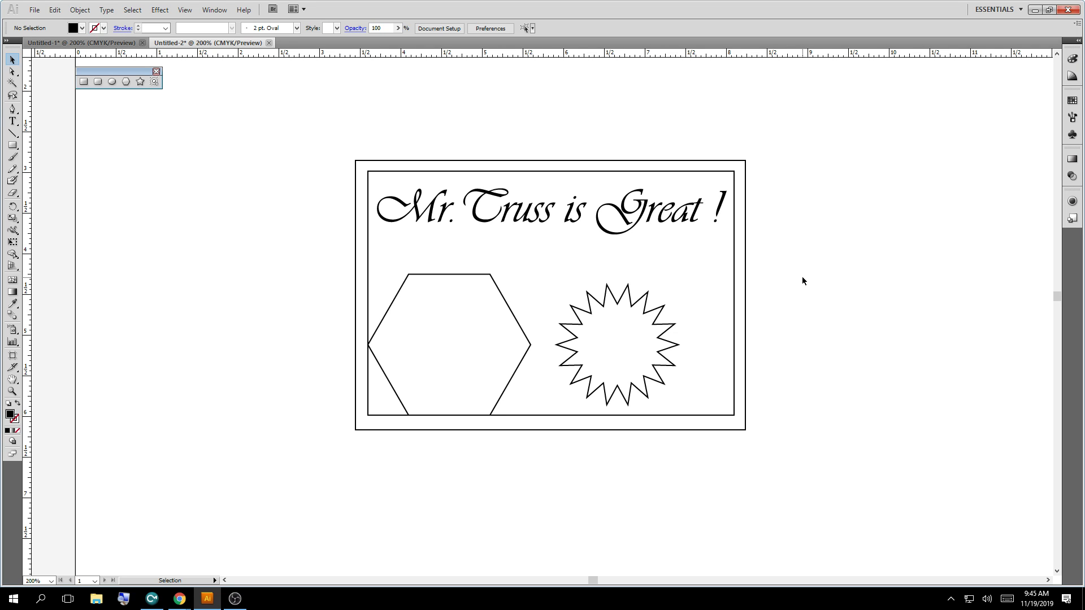
pyautogui.click(637, 305)
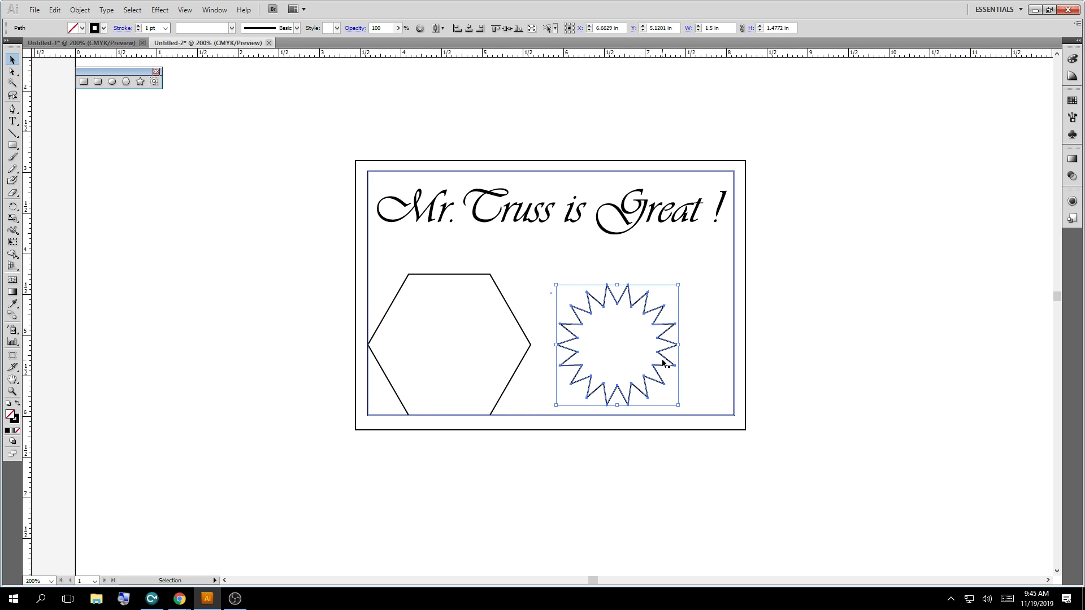
pyautogui.click(500, 290)
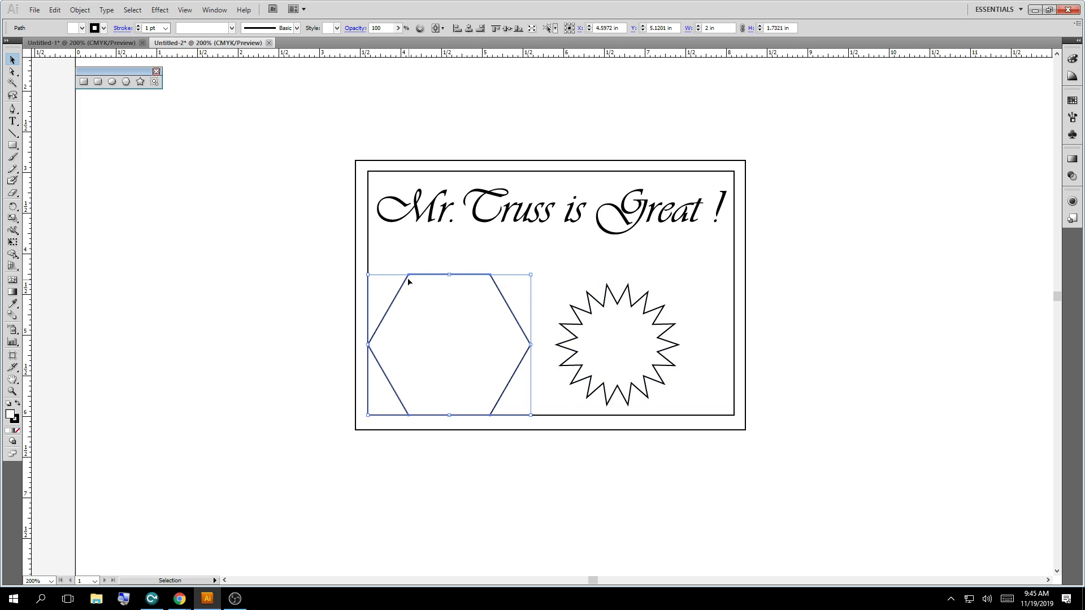
pyautogui.click(369, 239)
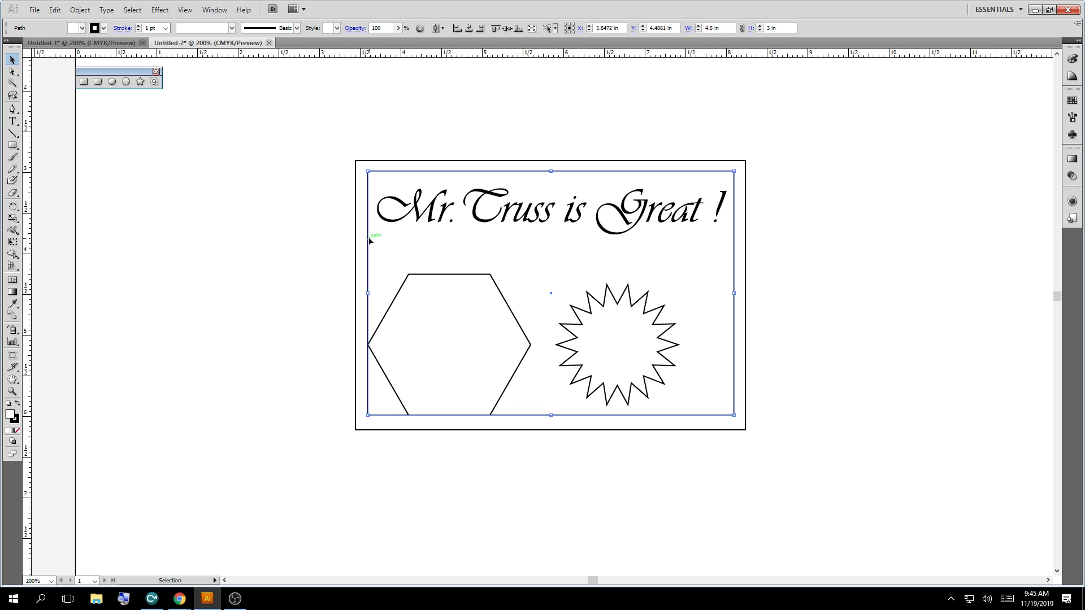
pyautogui.click(356, 230)
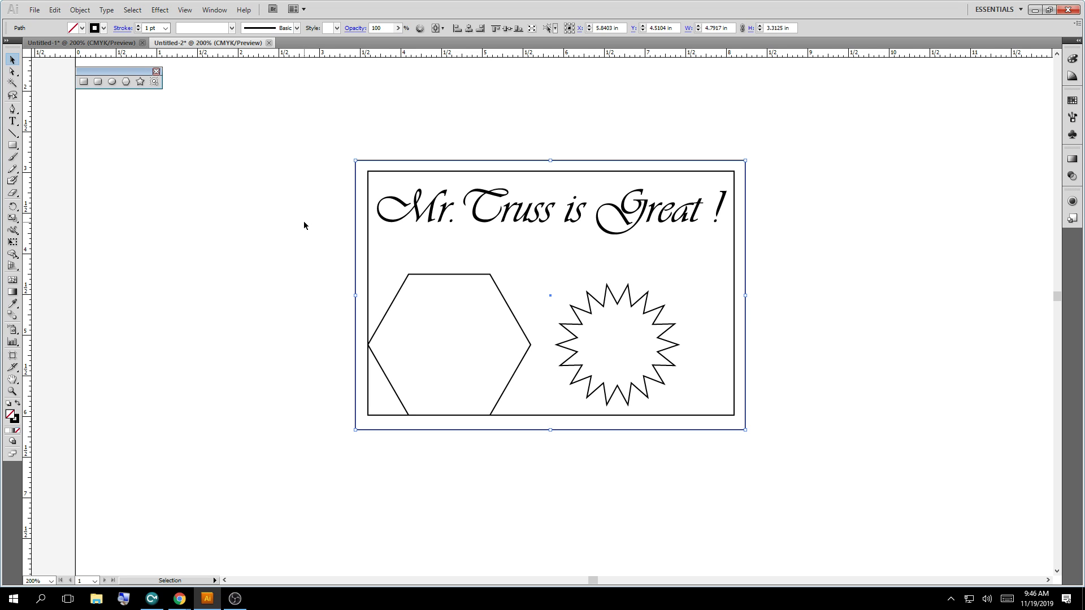
pyautogui.click(243, 163)
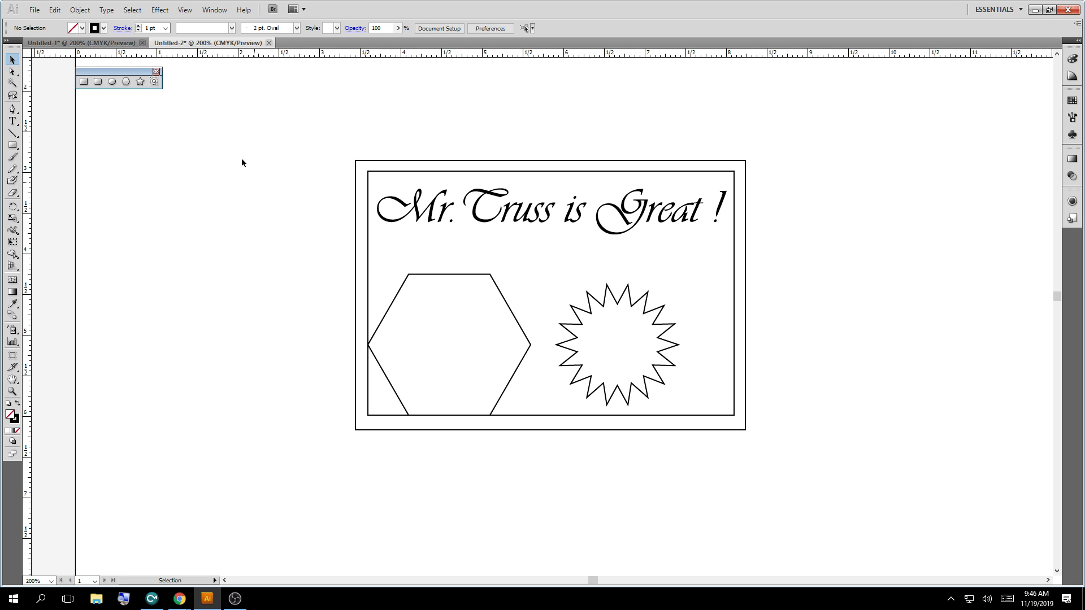
# Save the drawing to the Desktop as laser_demo2 in Adobe Illustrator format with the Illustrator CS5 version options
pyautogui.click(34, 10)
pyautogui.click(77, 142)
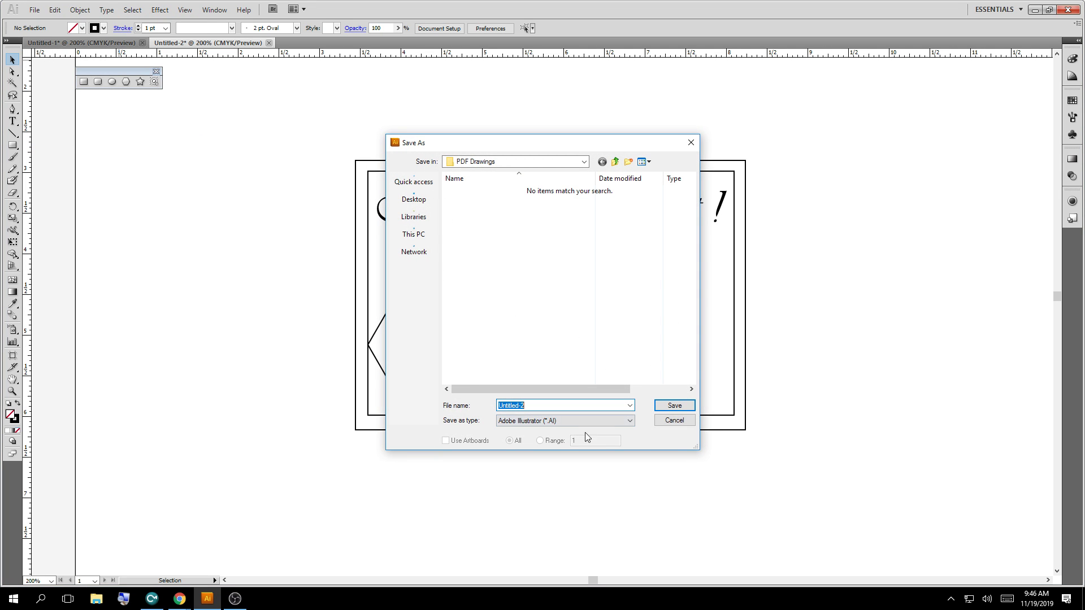
pyautogui.click(412, 234)
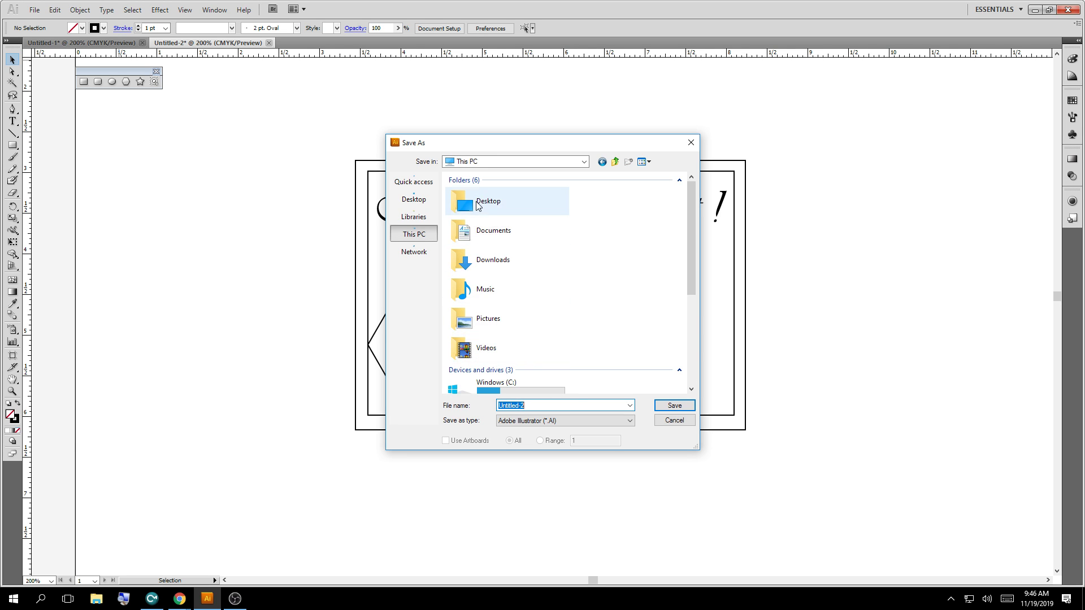
pyautogui.doubleClick(477, 205)
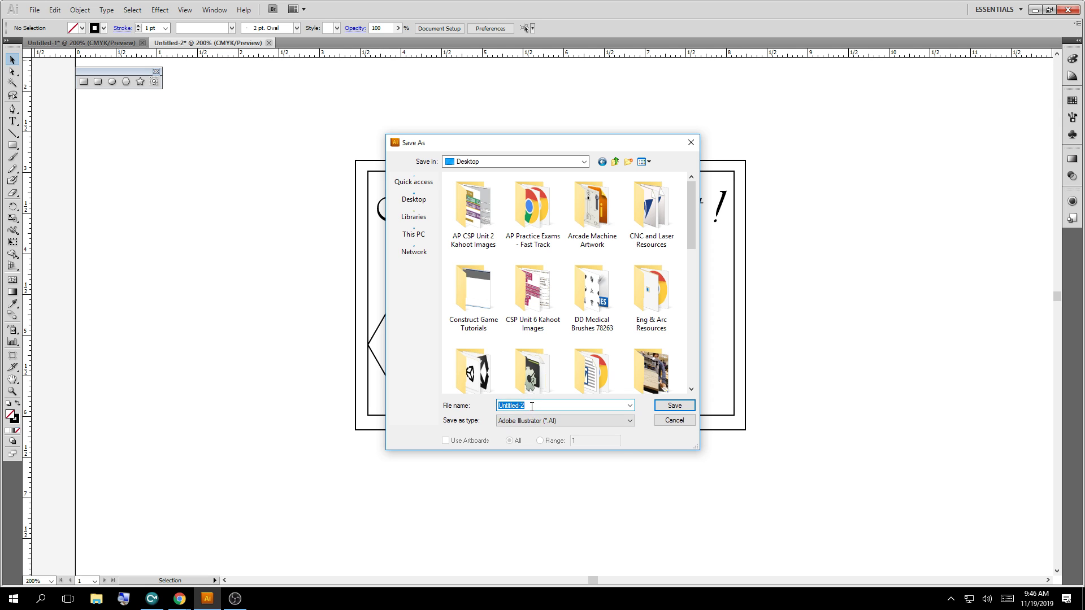
pyautogui.write('laser_de')
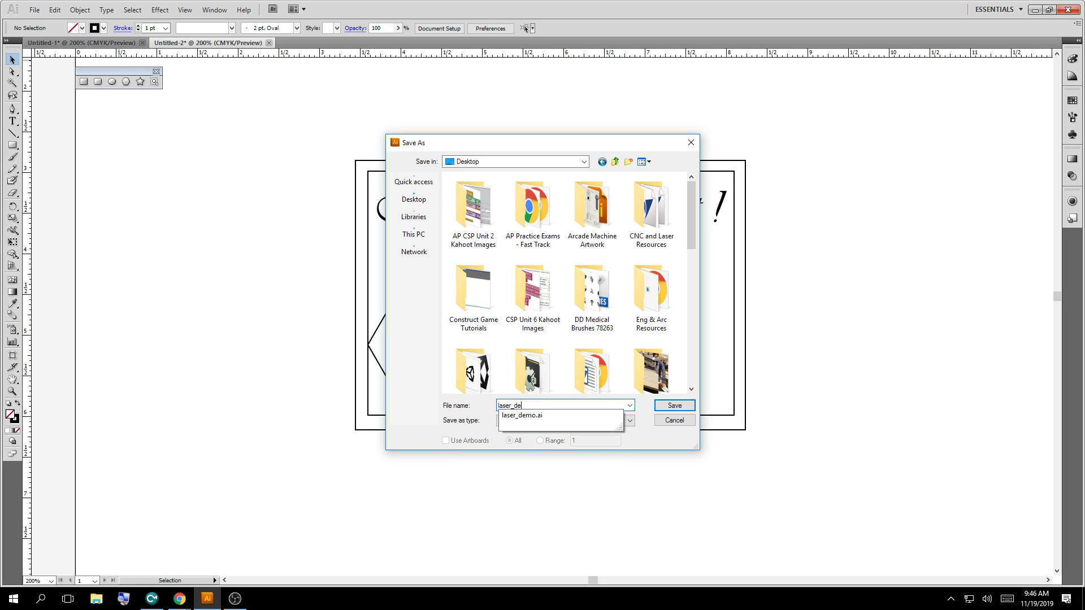
pyautogui.write('mo2')
pyautogui.press('Return')
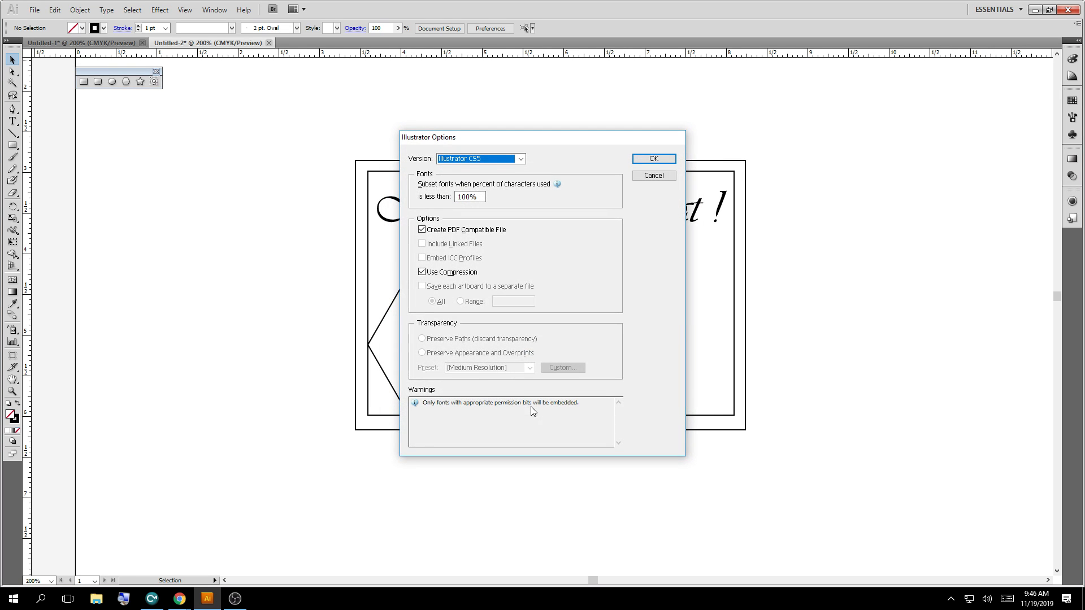
pyautogui.click(657, 160)
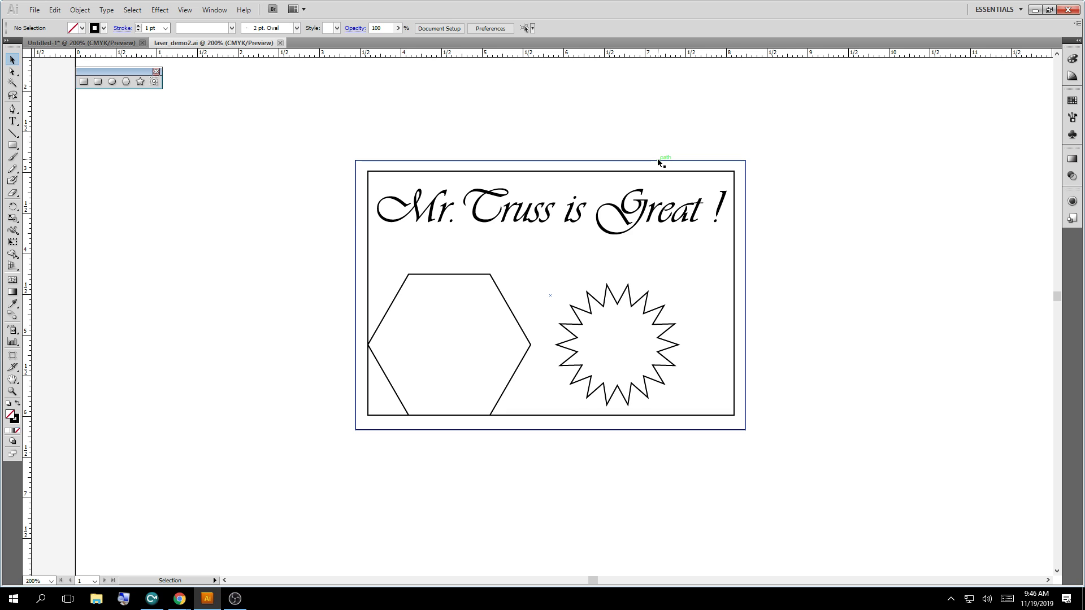
# Remove the fill from the hexagon and from the inner rectangle around the text and shapes
pyautogui.click(457, 275)
pyautogui.click(82, 27)
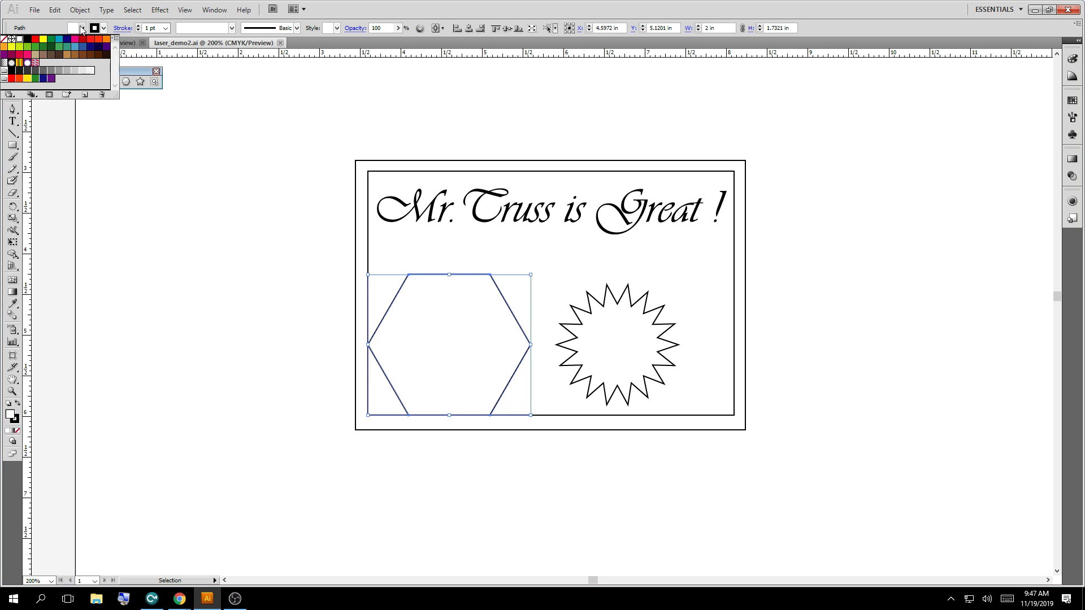
pyautogui.click(4, 39)
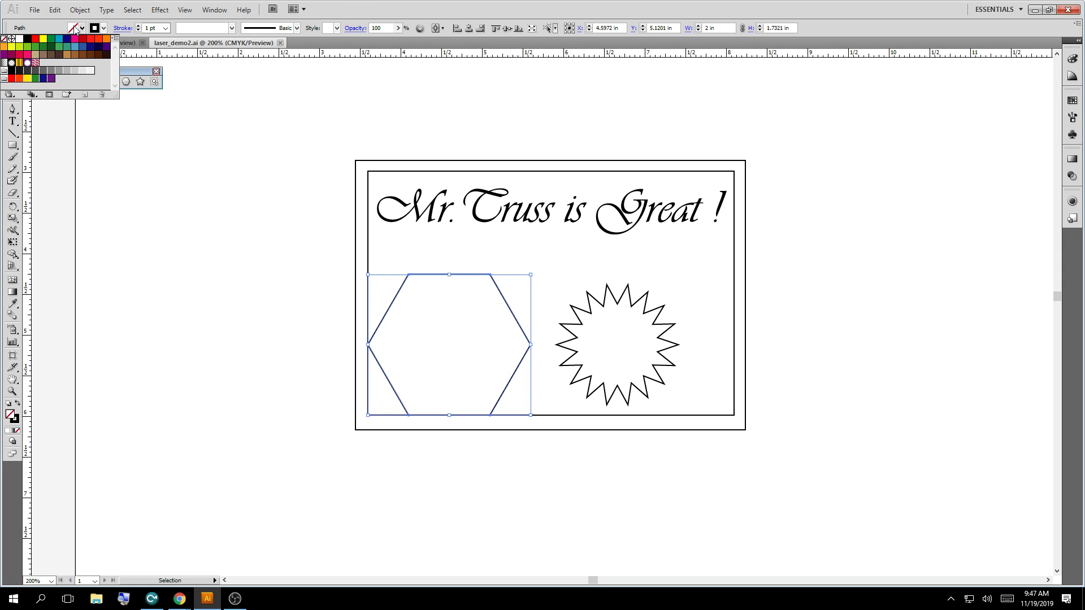
pyautogui.click(561, 300)
pyautogui.click(563, 299)
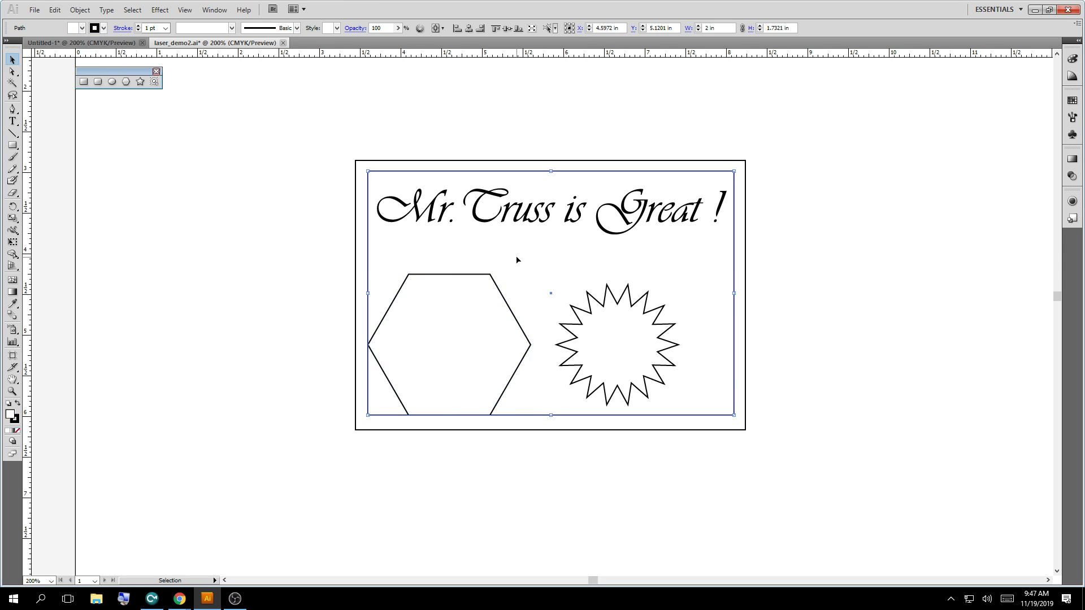
pyautogui.click(82, 27)
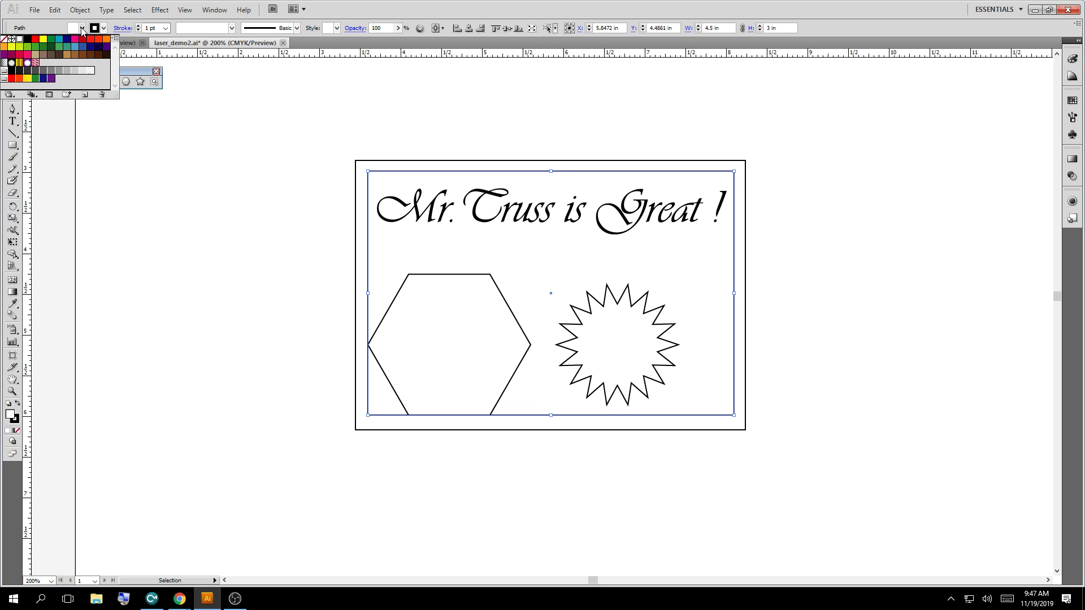
pyautogui.click(8, 38)
# Check the outer rectangle's fill, clear the selection and save the changes to the existing file
pyautogui.click(382, 161)
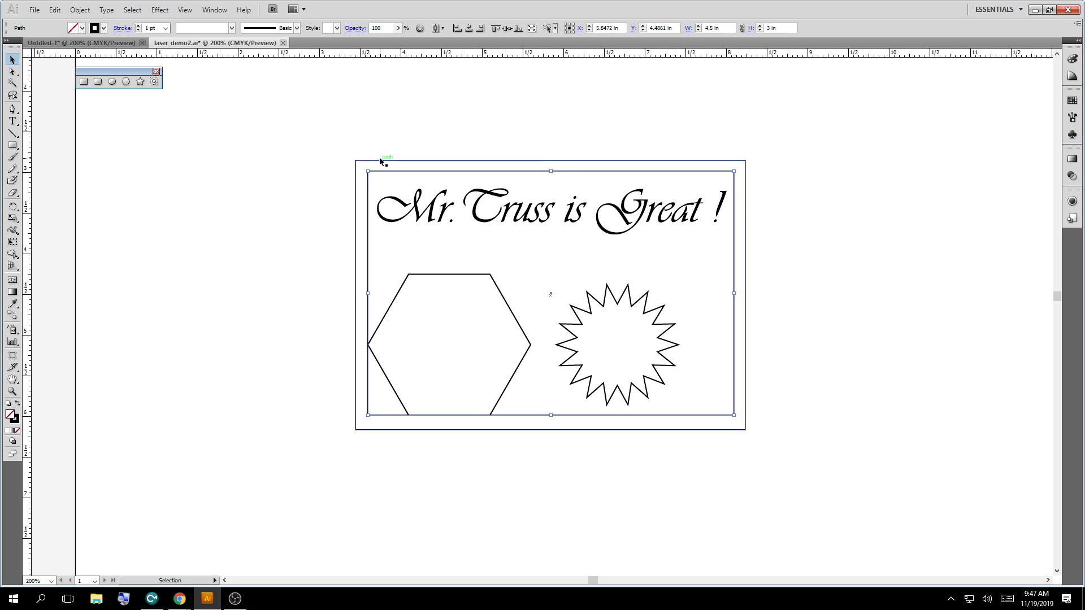
pyautogui.click(174, 179)
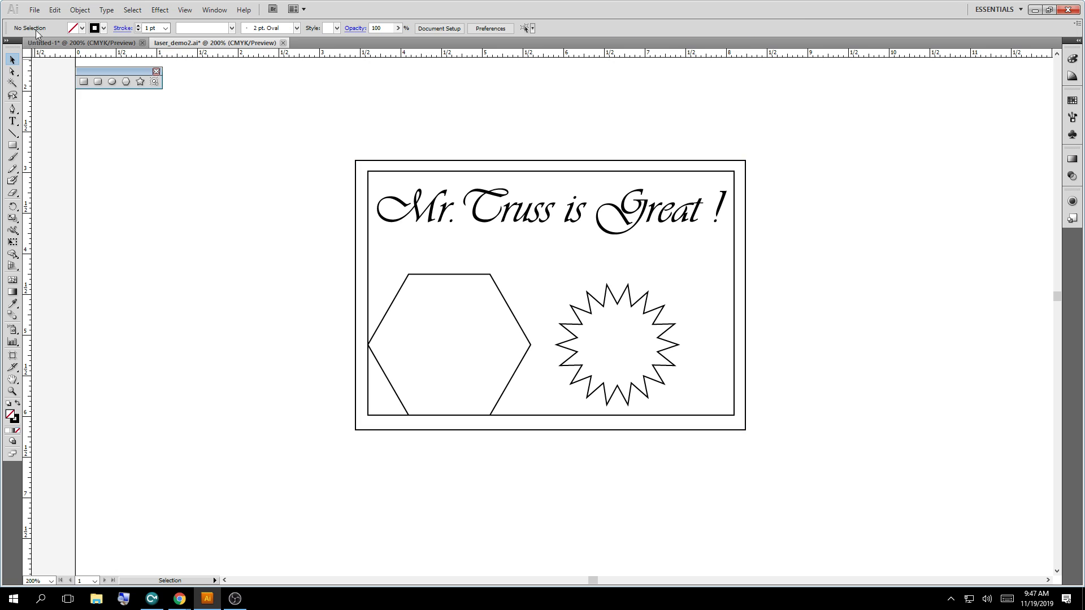
pyautogui.click(36, 10)
pyautogui.click(58, 130)
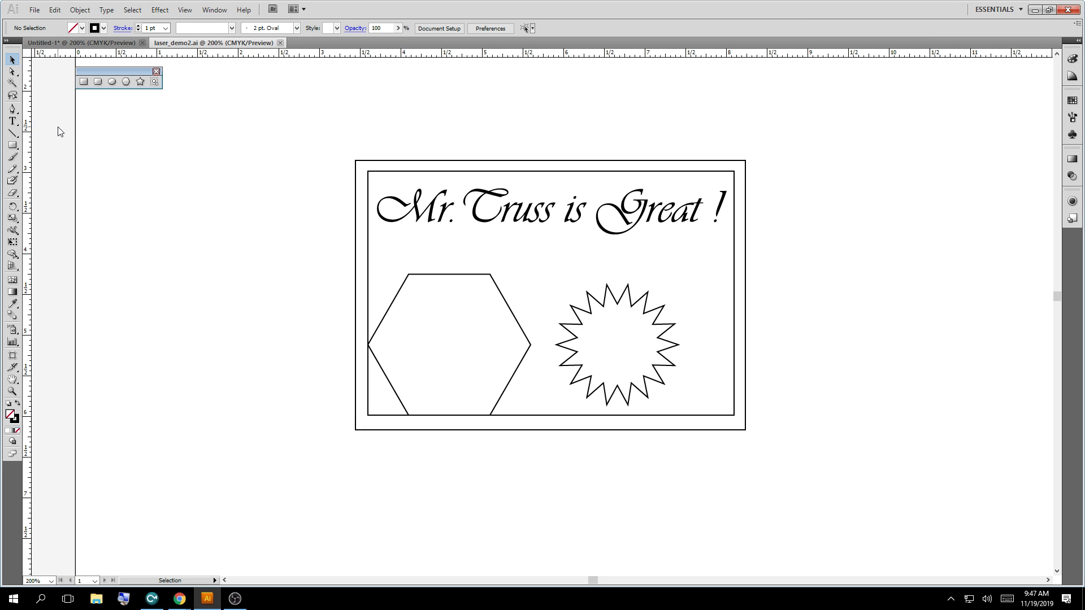